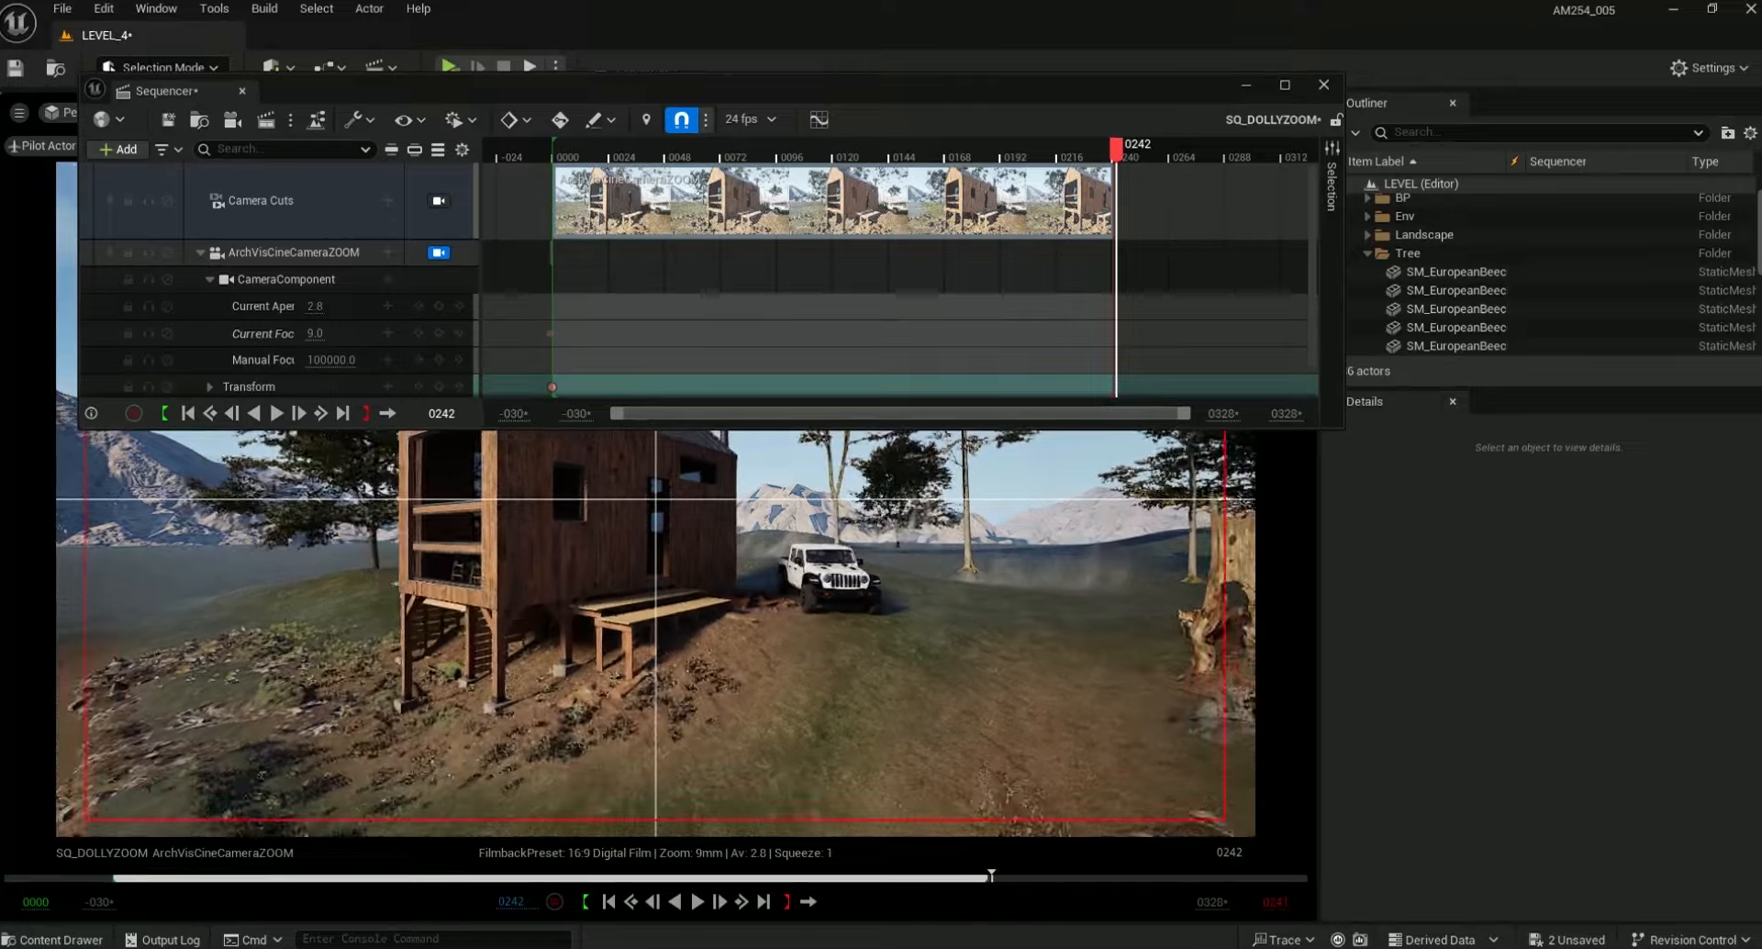
Move ArchVisCineCameraZOOM back from the house at frame 242 and key its transform
key(s)
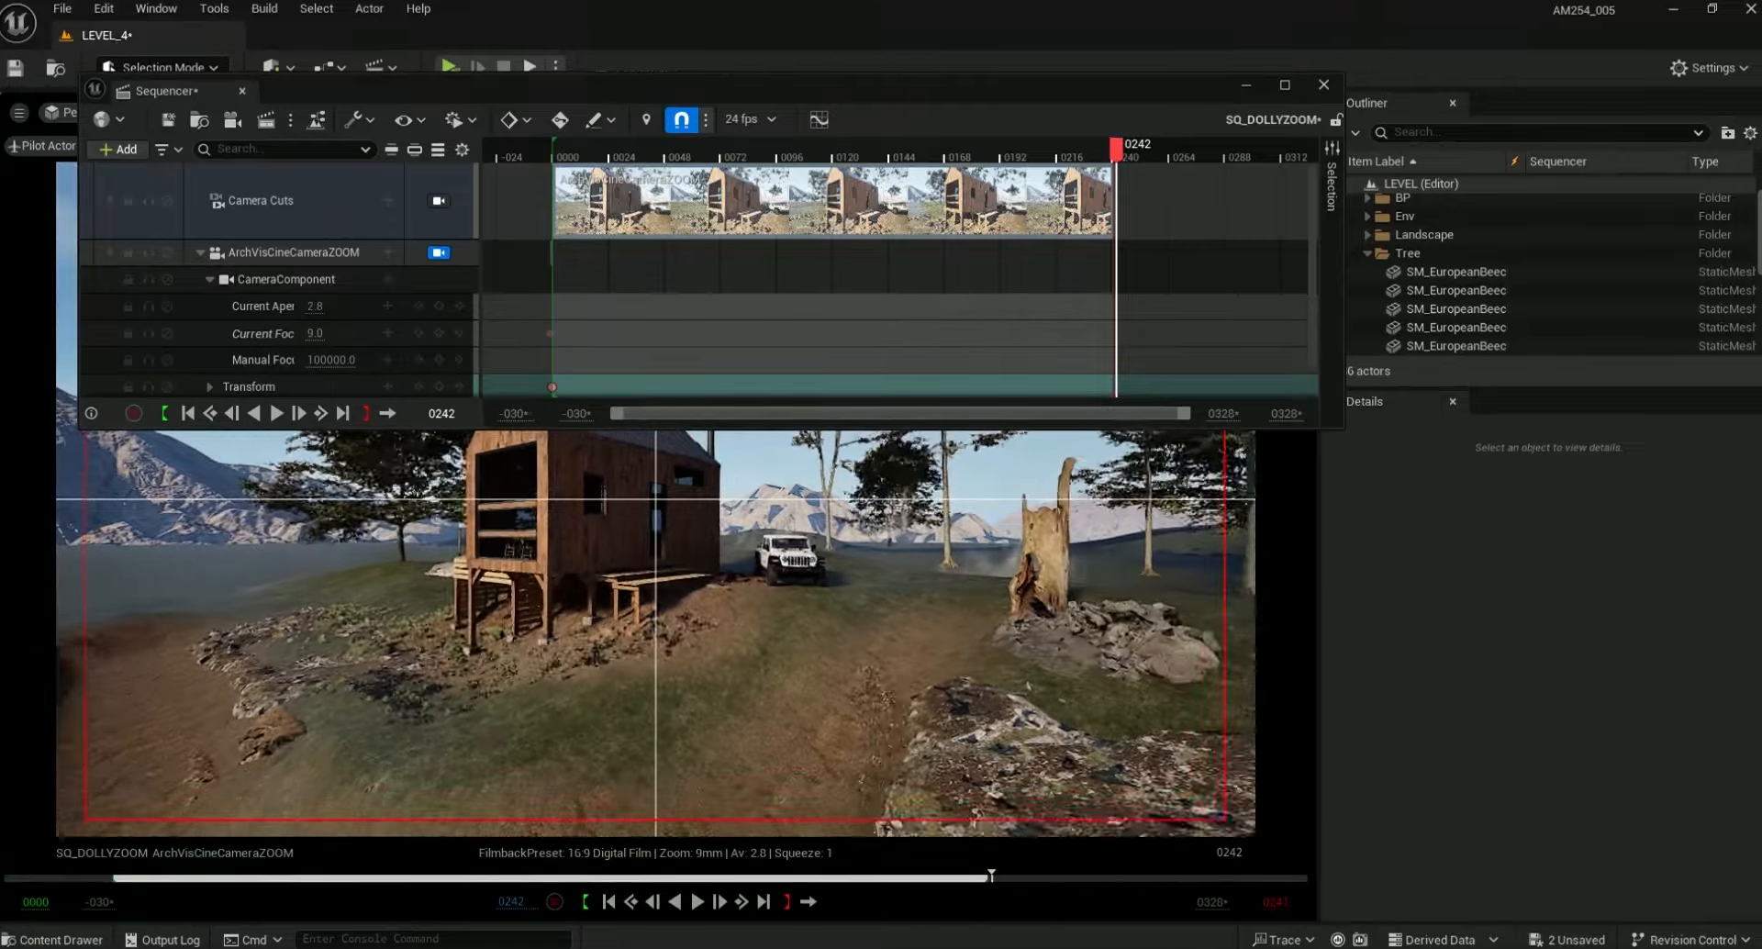
key(s)
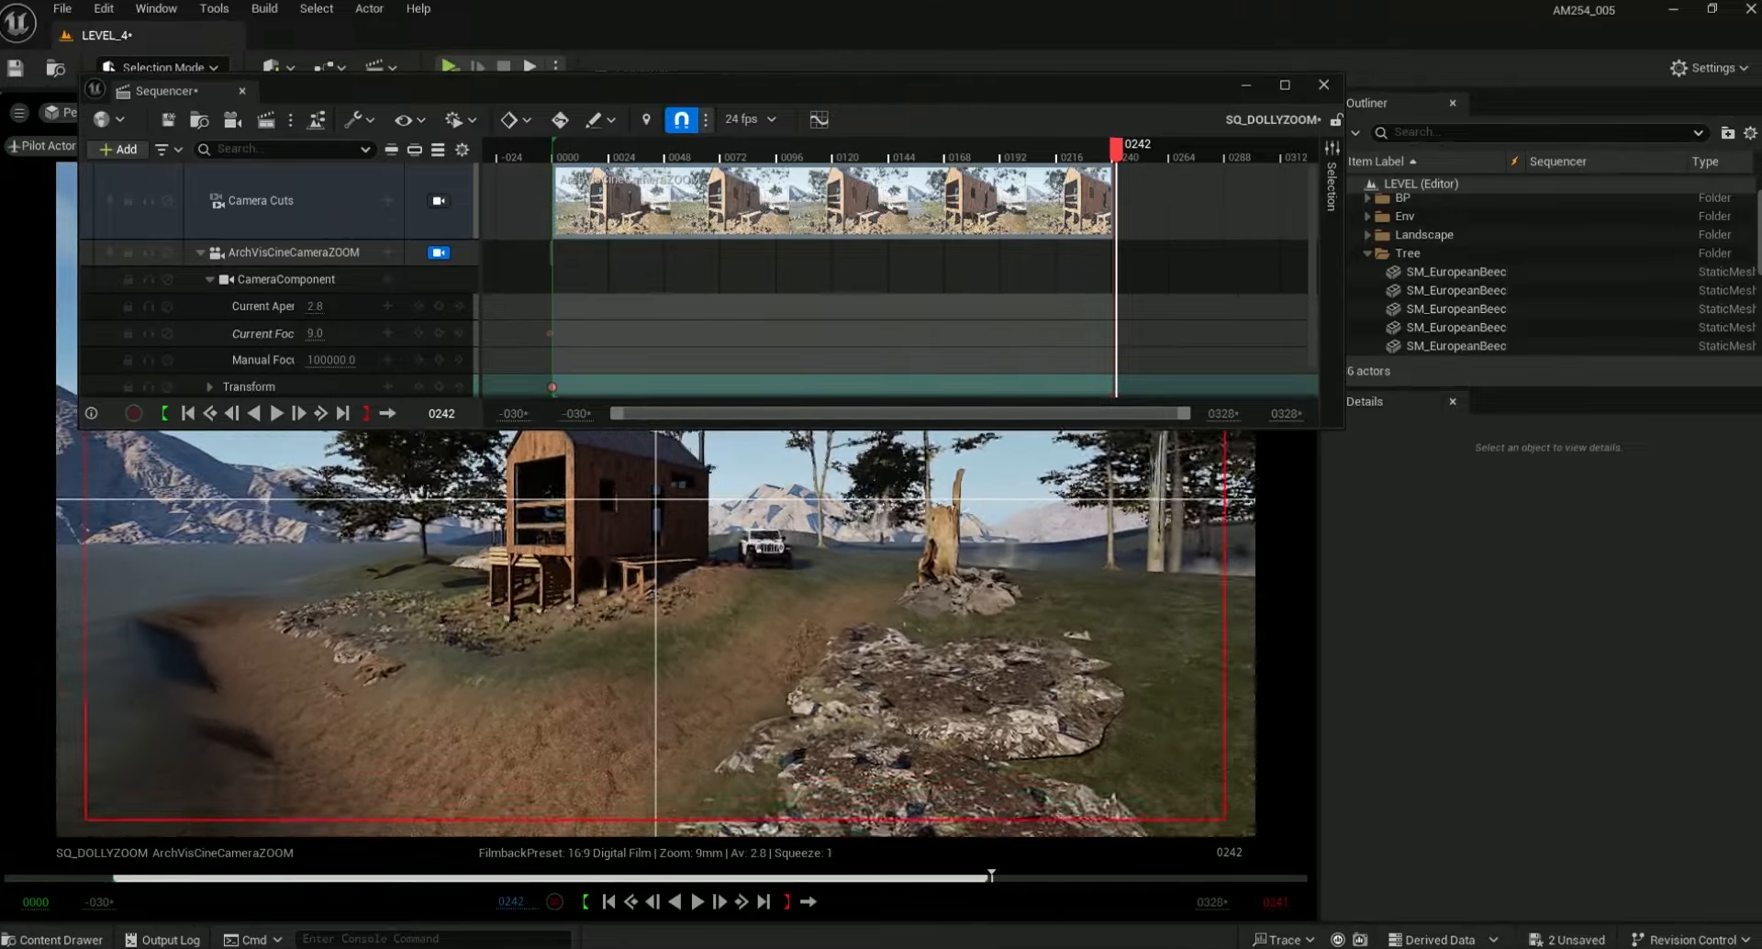
click(439, 389)
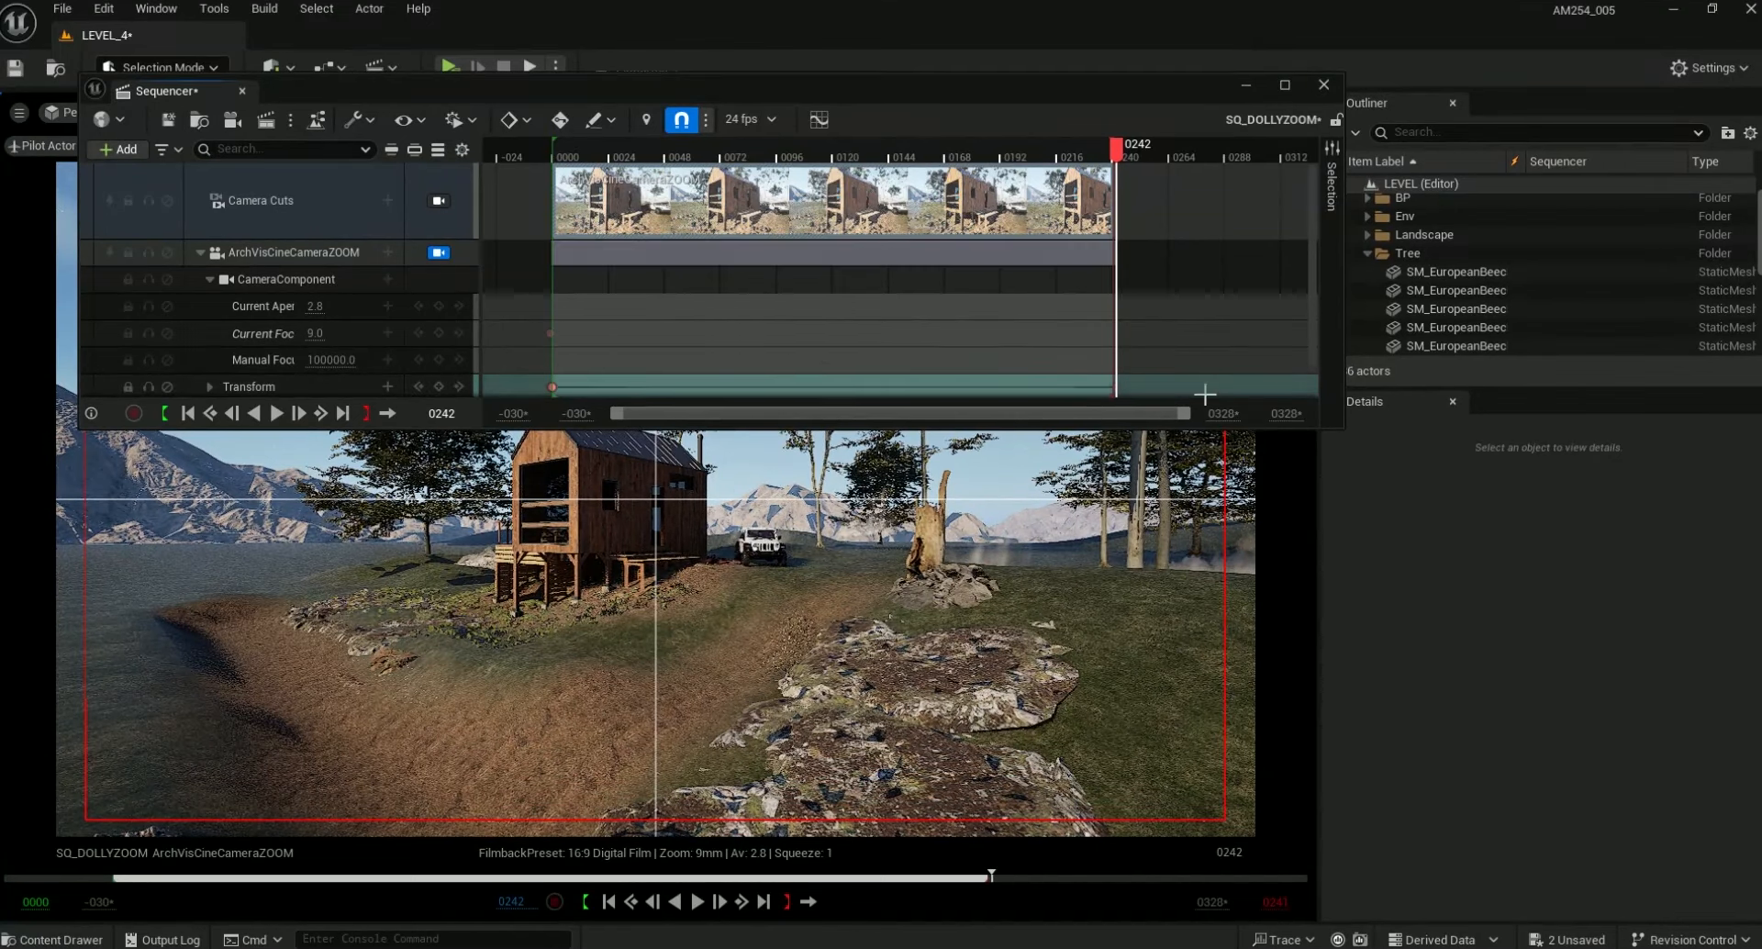
Raise the camera's current focal length at frame 242 to about 23.56 mm and play the dolly-zoom sequence
drag(317, 334, 386, 334)
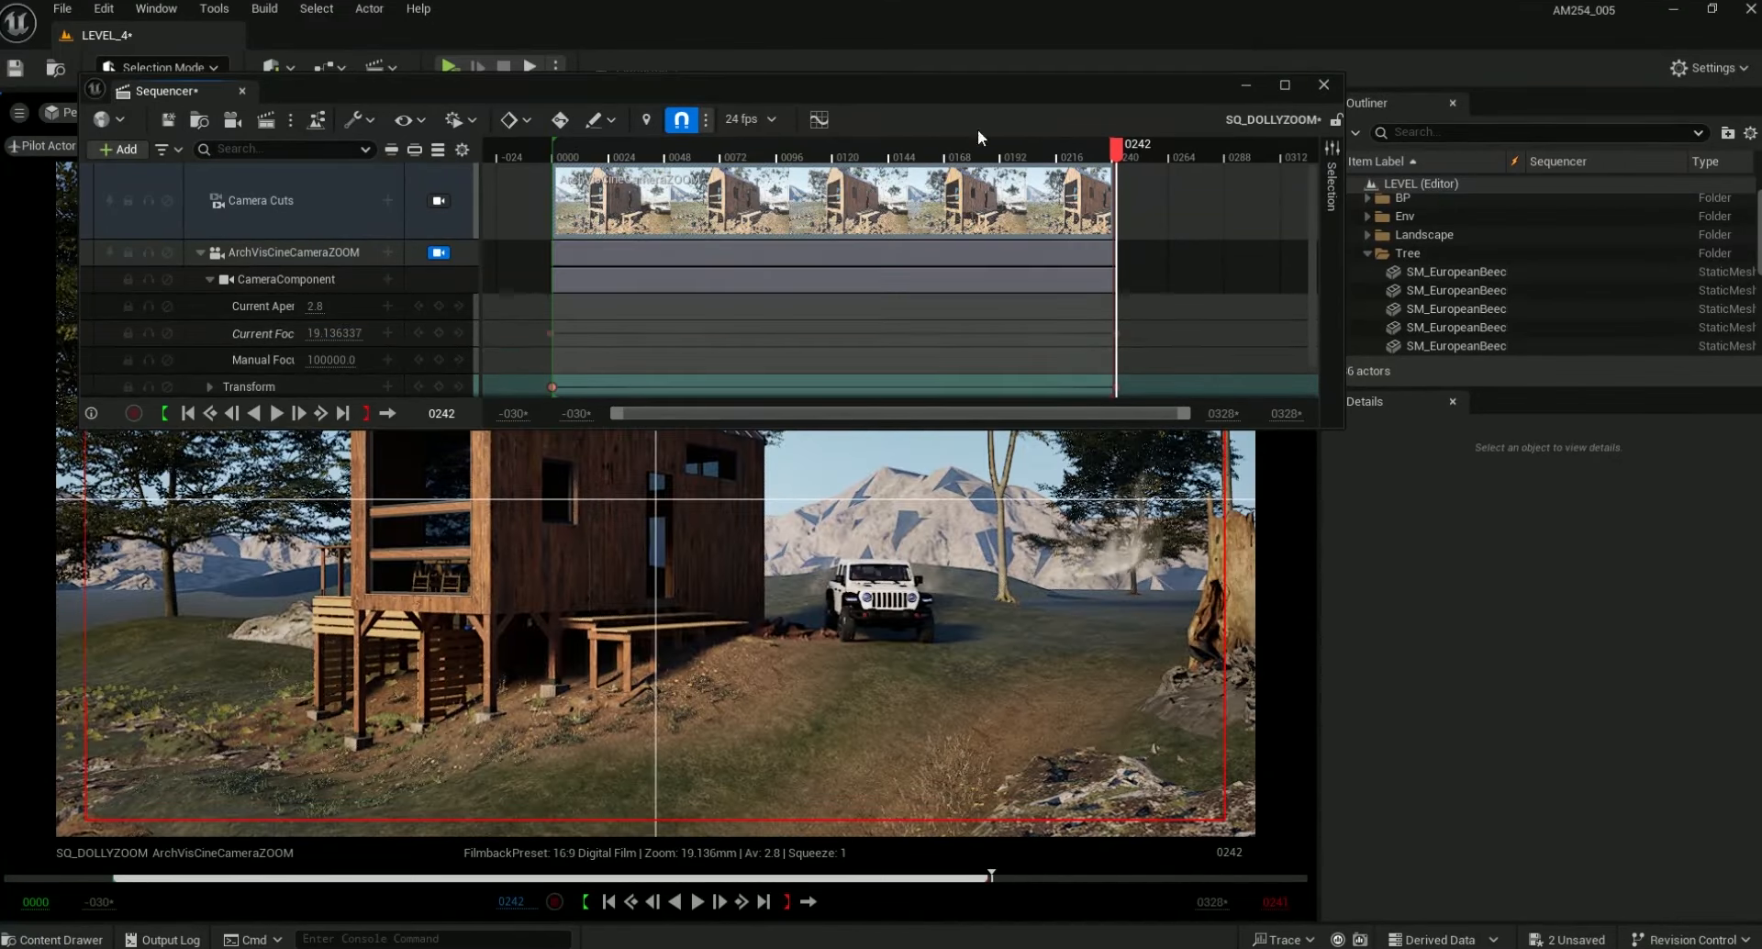
drag(1154, 474, 1153, 520)
drag(590, 507, 1320, 364)
mouse_move(1196, 616)
mouse_down()
mouse_move(1233, 617)
mouse_move(1193, 617)
mouse_up()
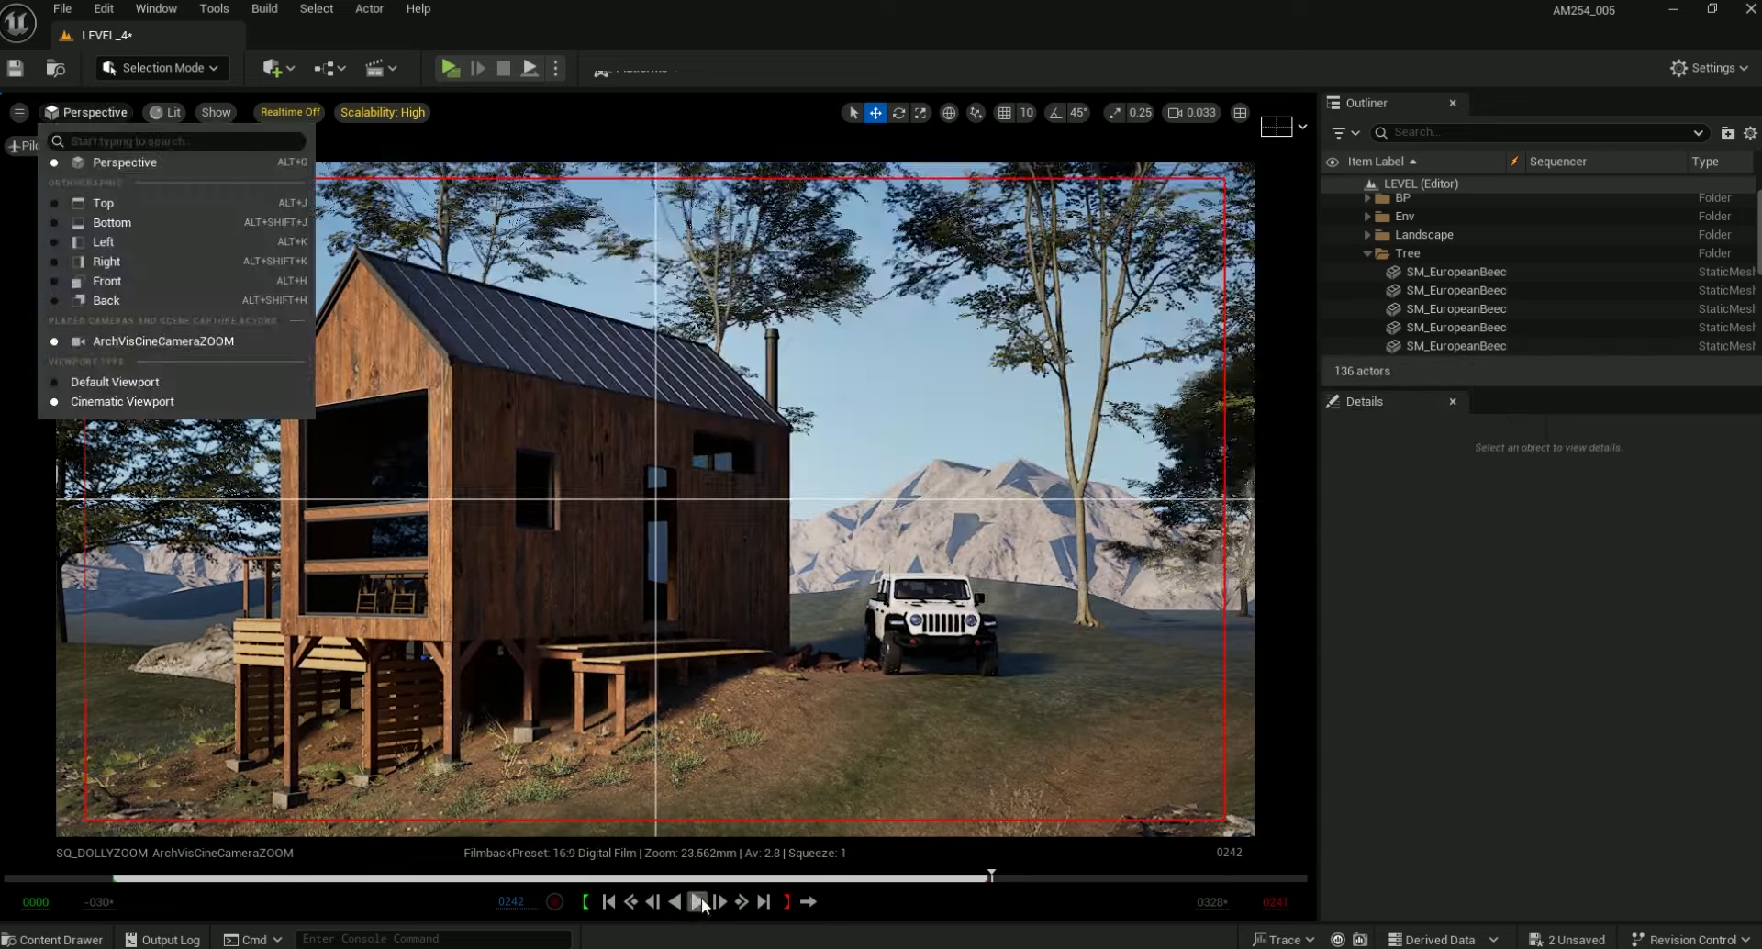
click(697, 901)
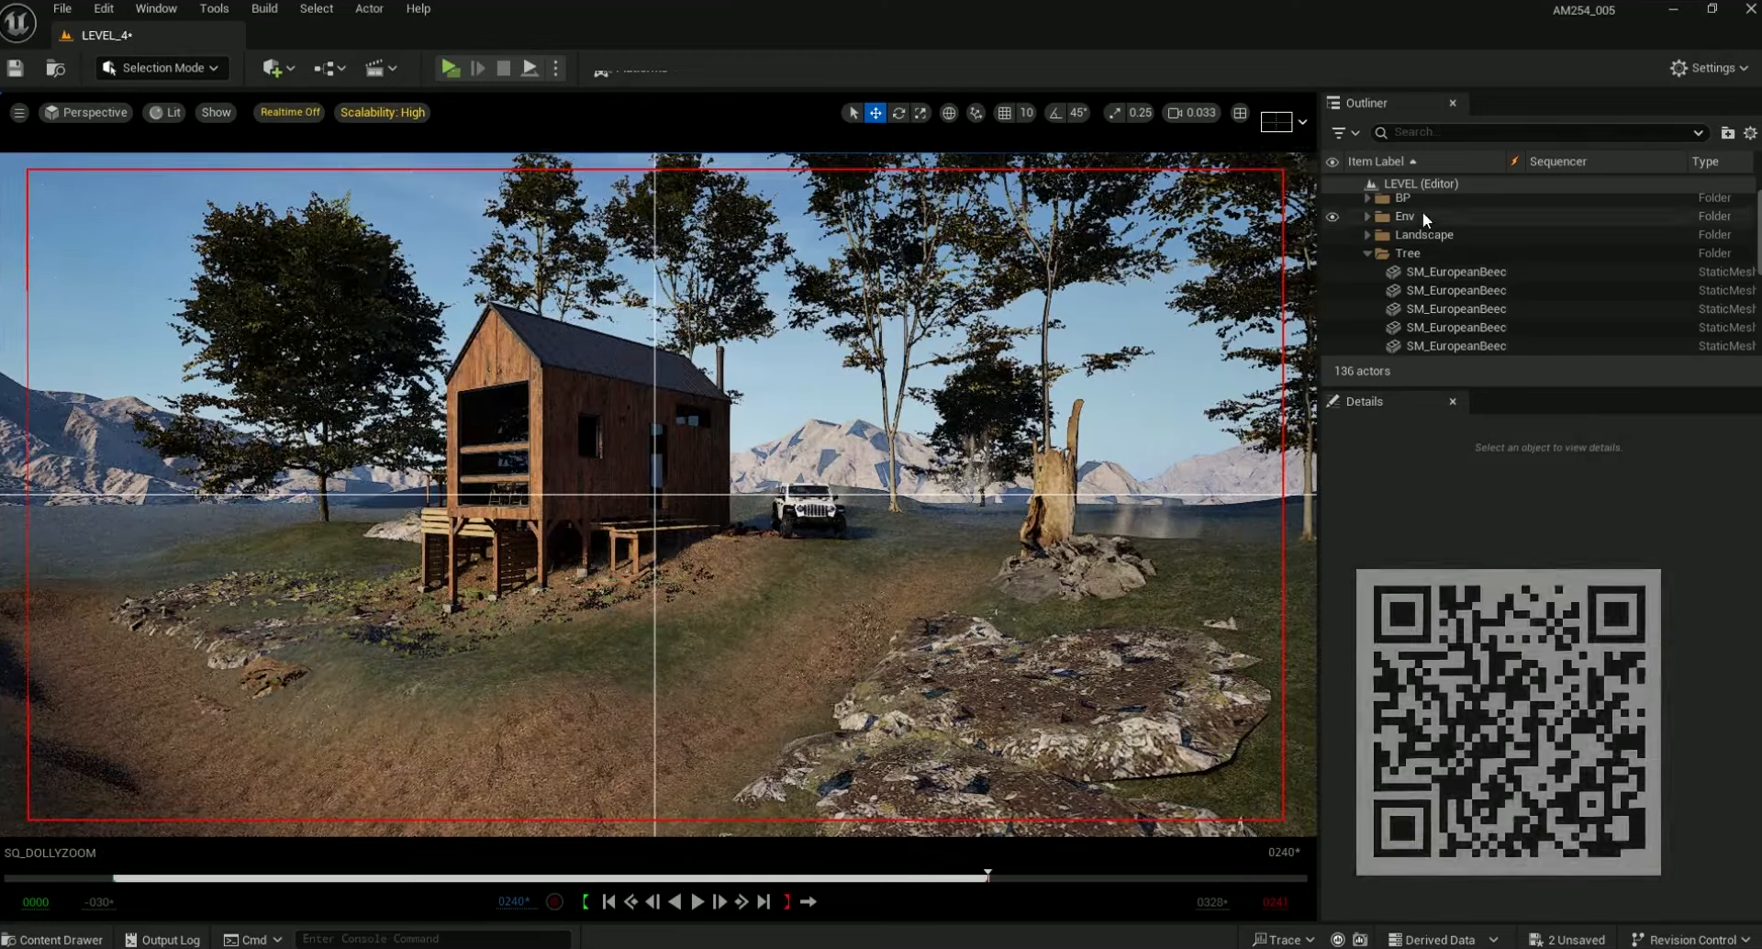
click(1277, 121)
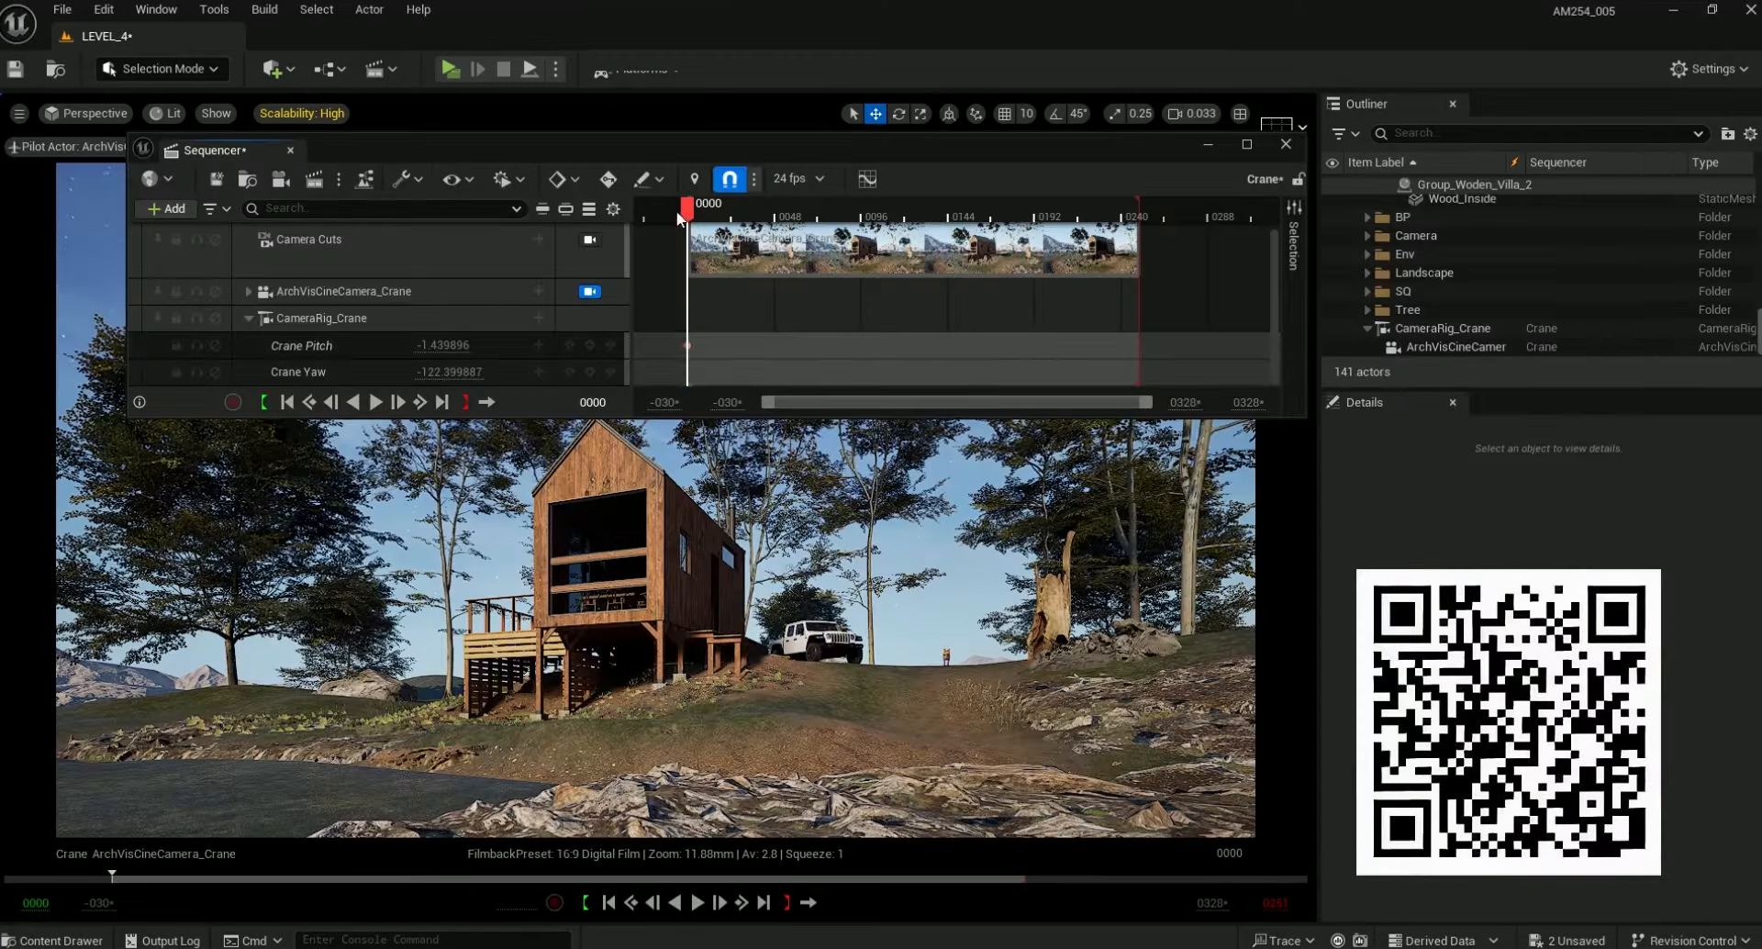
Key a changed Crane Pitch at the end of the Crane sequence and play the shot from before frame 0
drag(1143, 256, 1139, 259)
drag(444, 346, 597, 346)
drag(1144, 206, 677, 208)
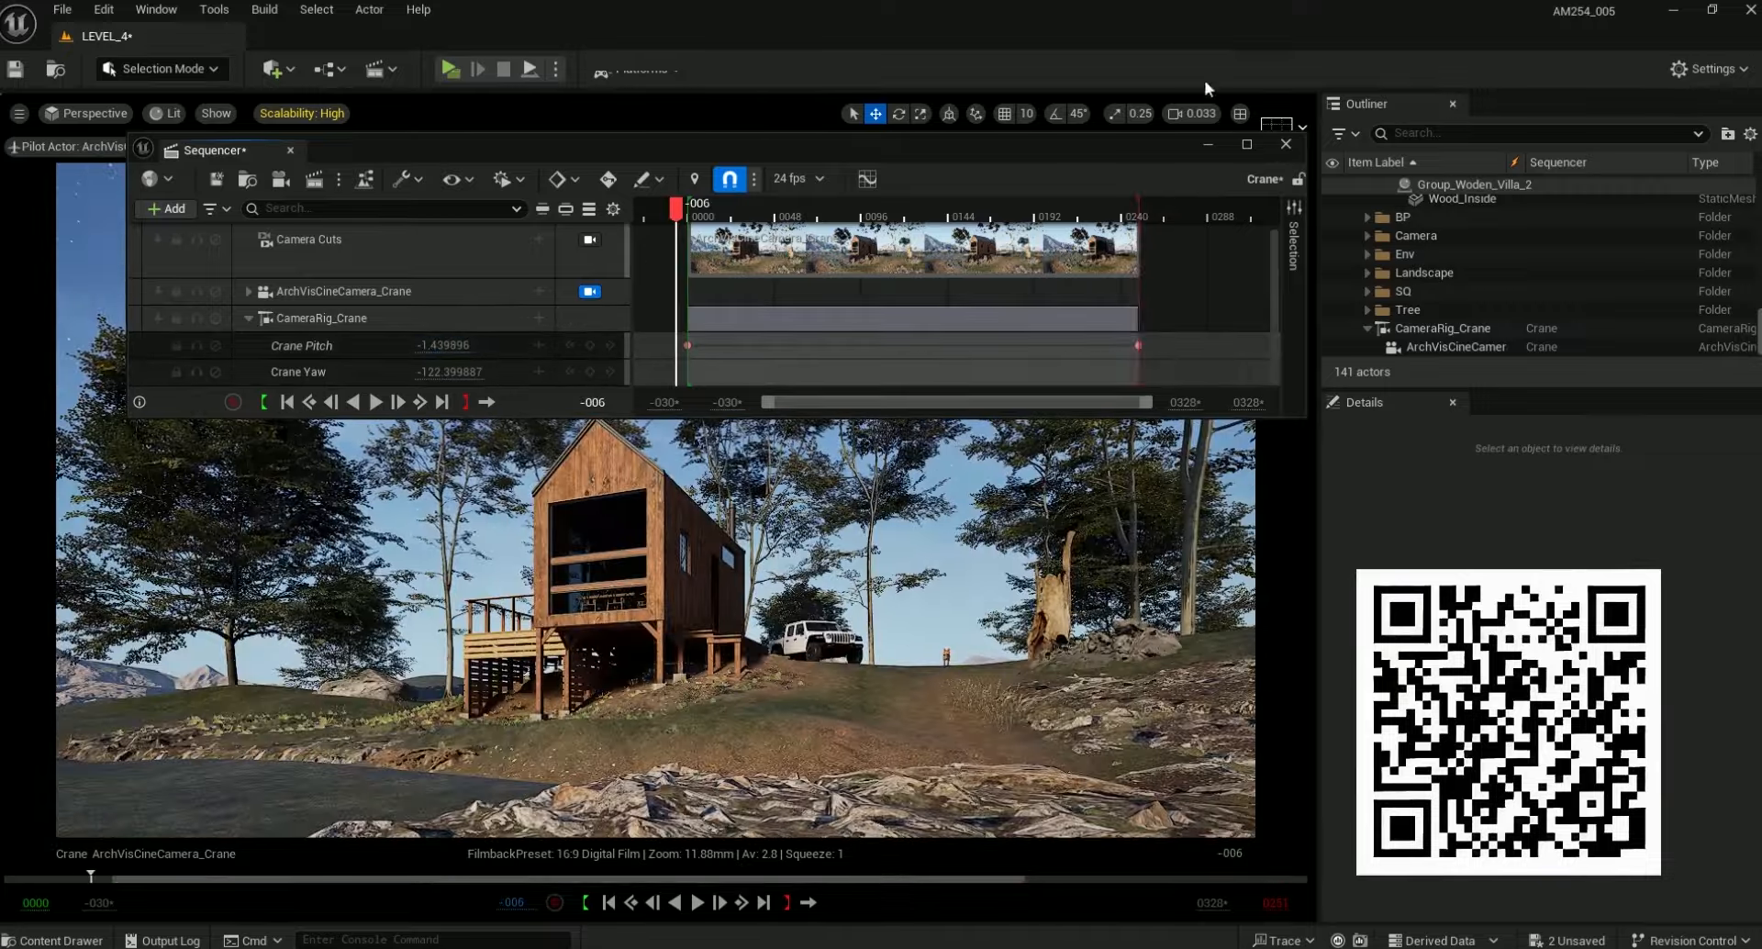
click(1208, 144)
click(697, 904)
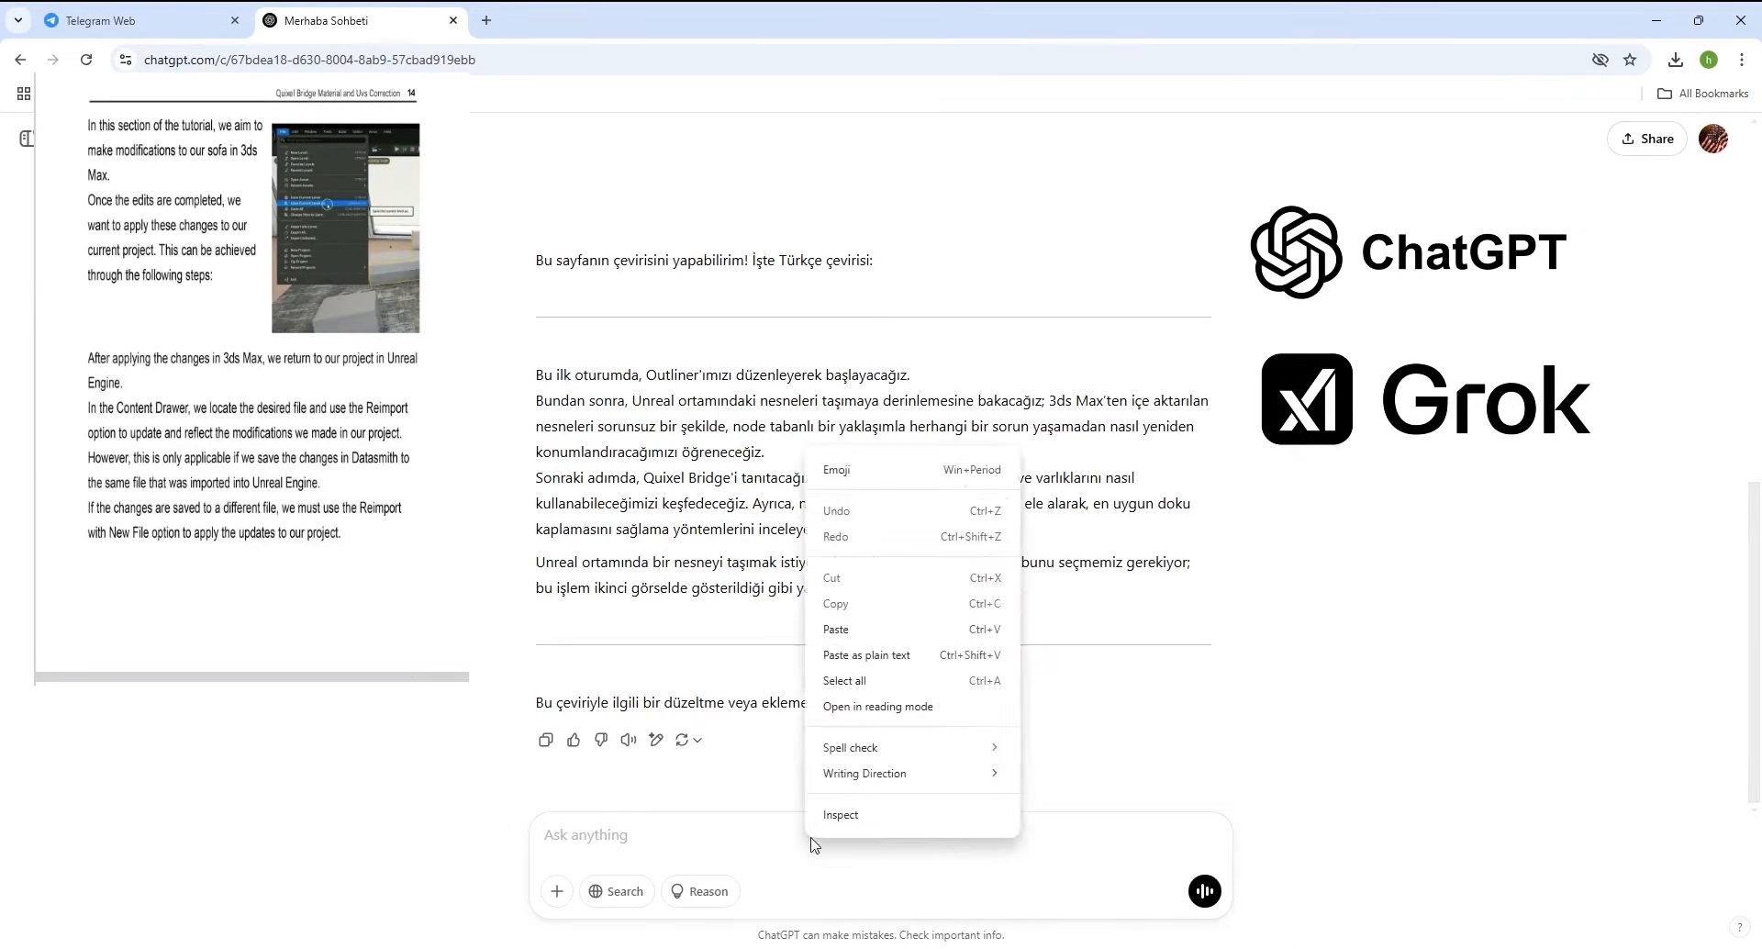
Switch to ChatGPT in the browser and request French and Spanish translations of the tutorial page text
key(Return)
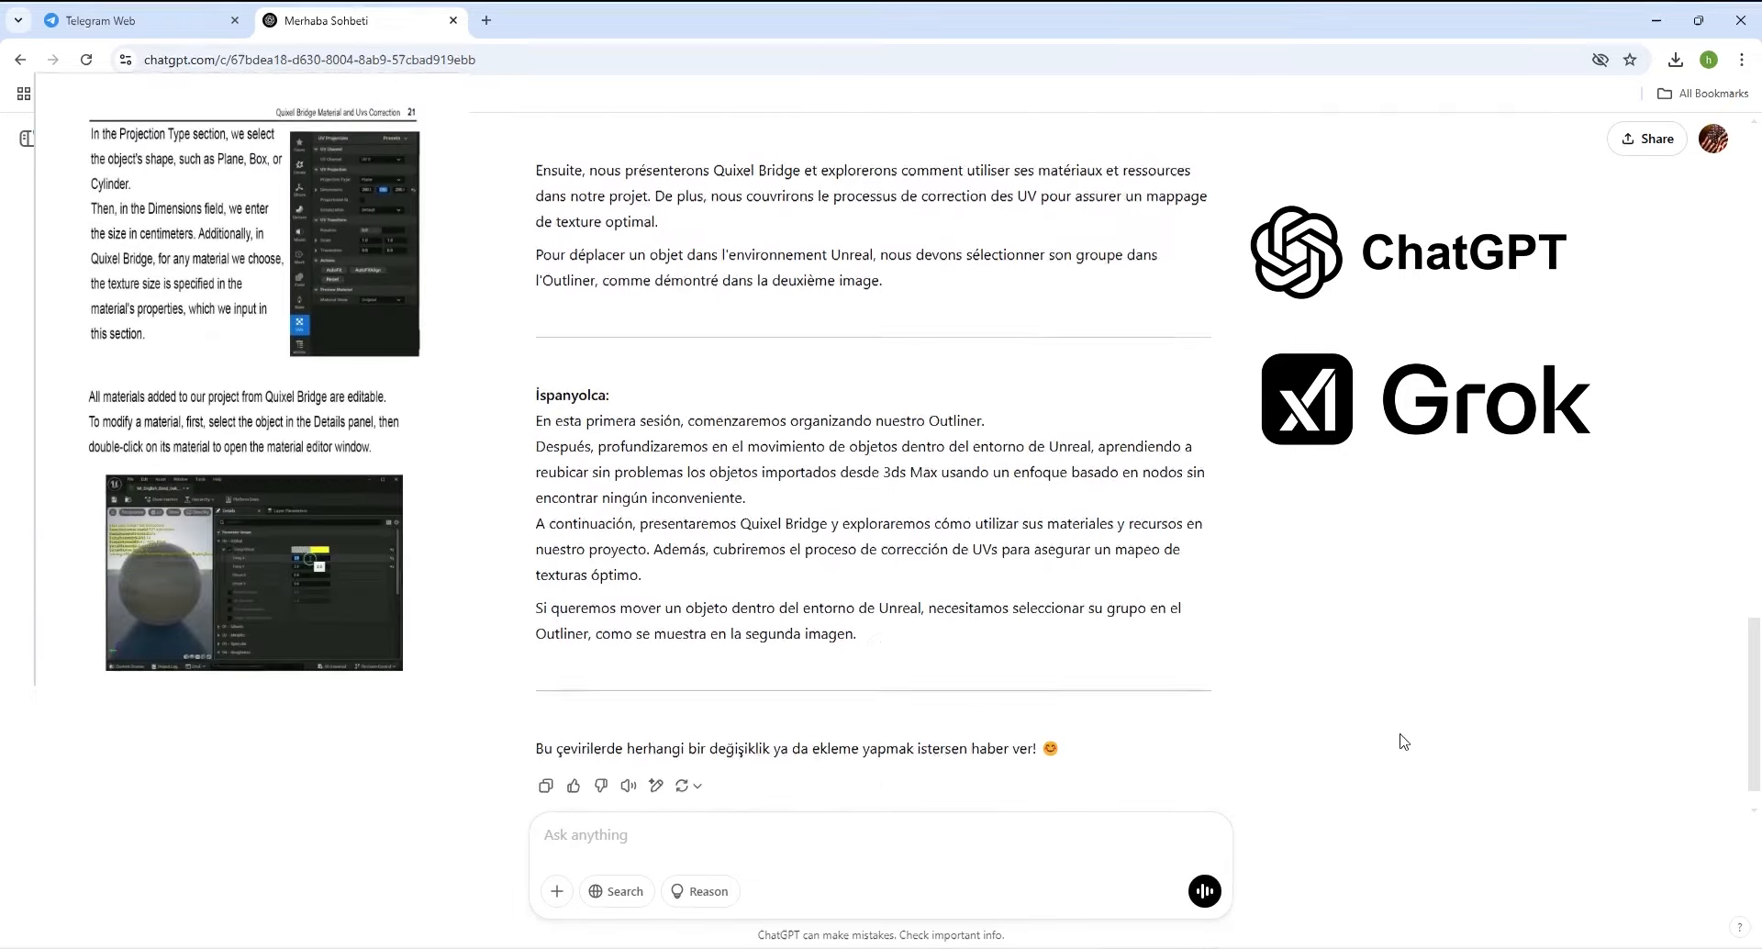
scroll(1082, 736, down, 2)
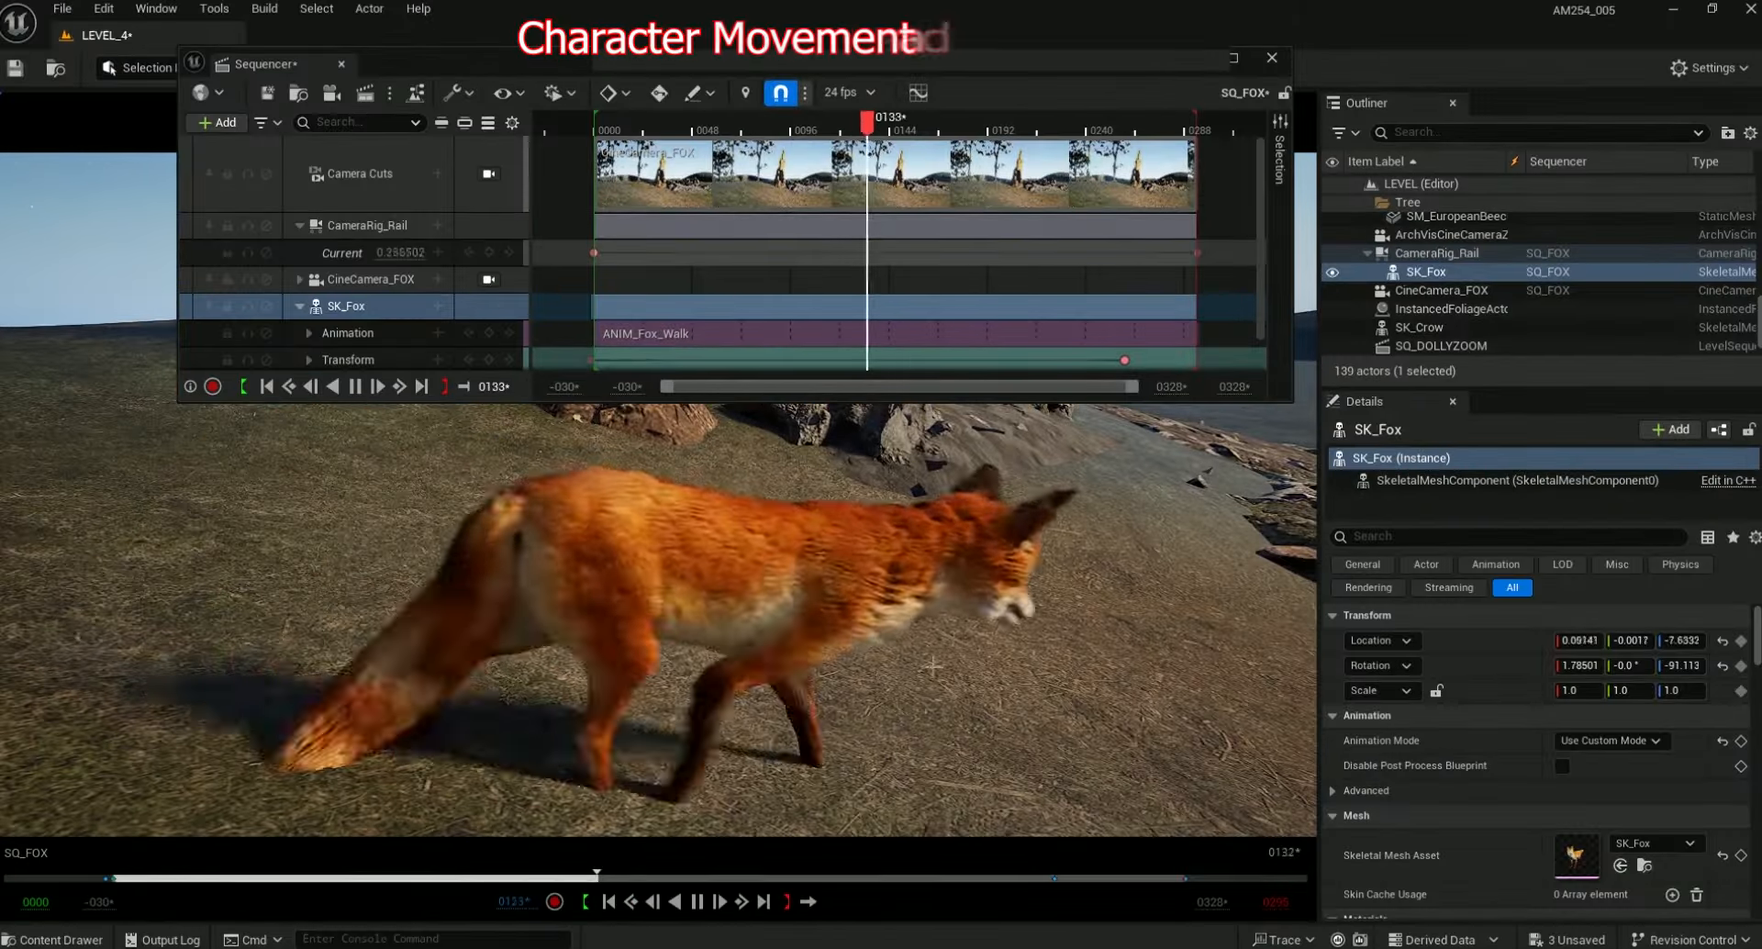
Key the SK_Fox transform at frame 161 in SQ_FOX and play back the fox walk from the start
click(684, 609)
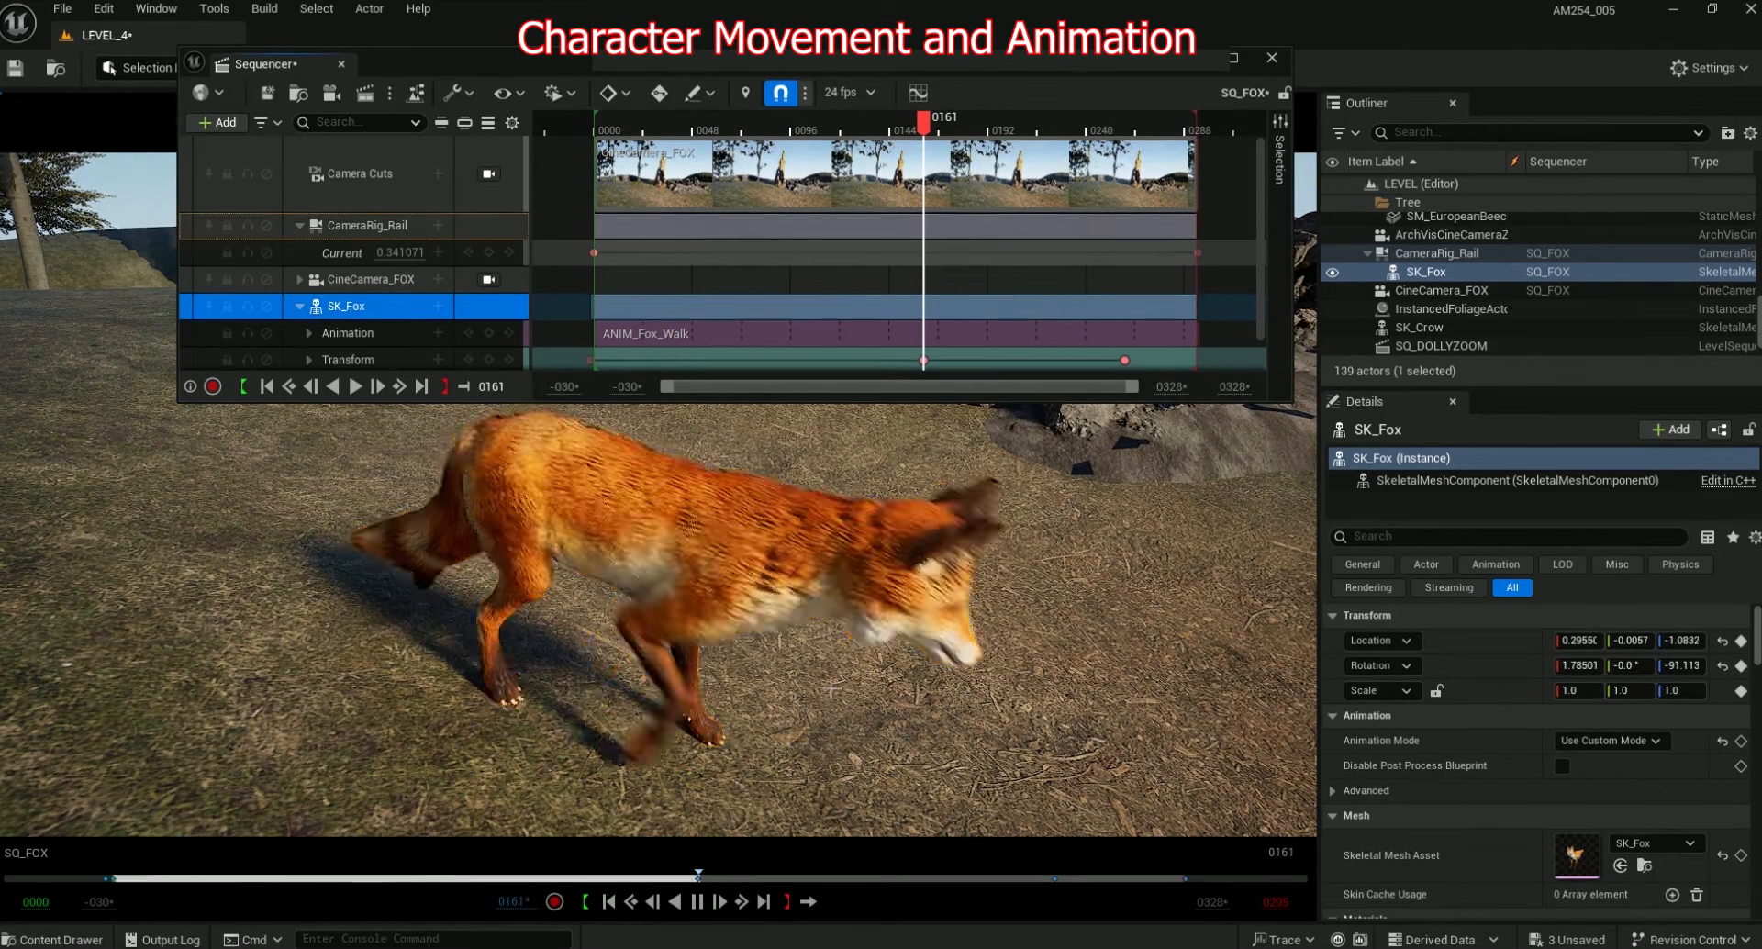
click(355, 391)
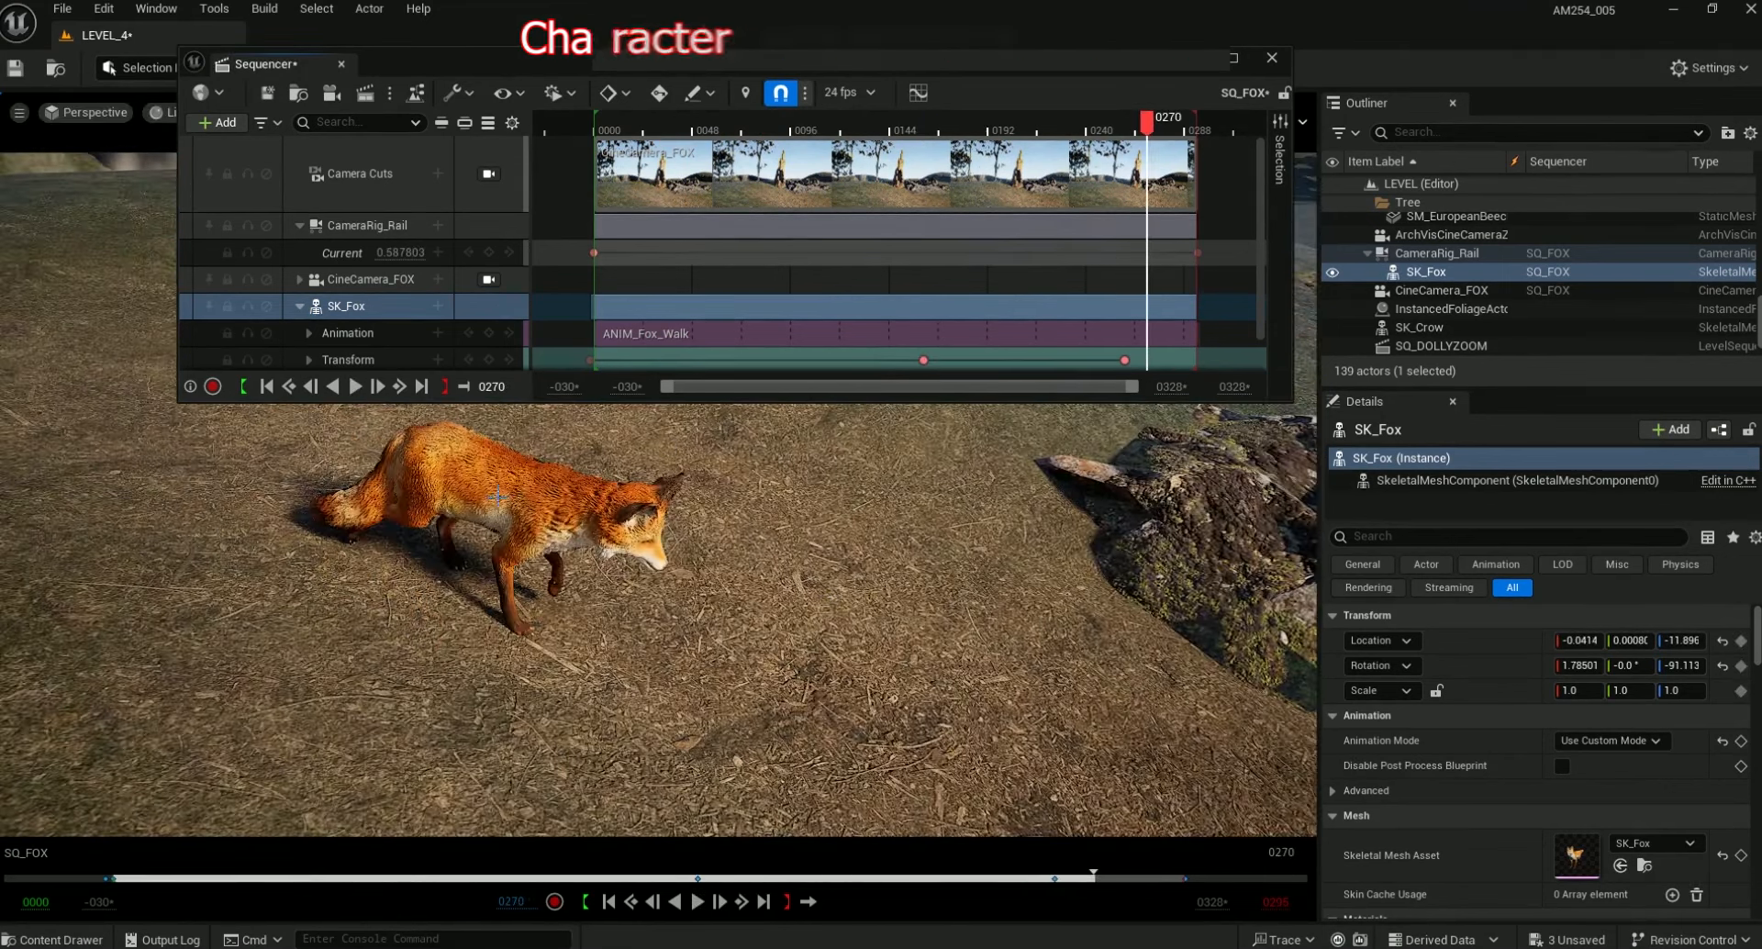
click(356, 391)
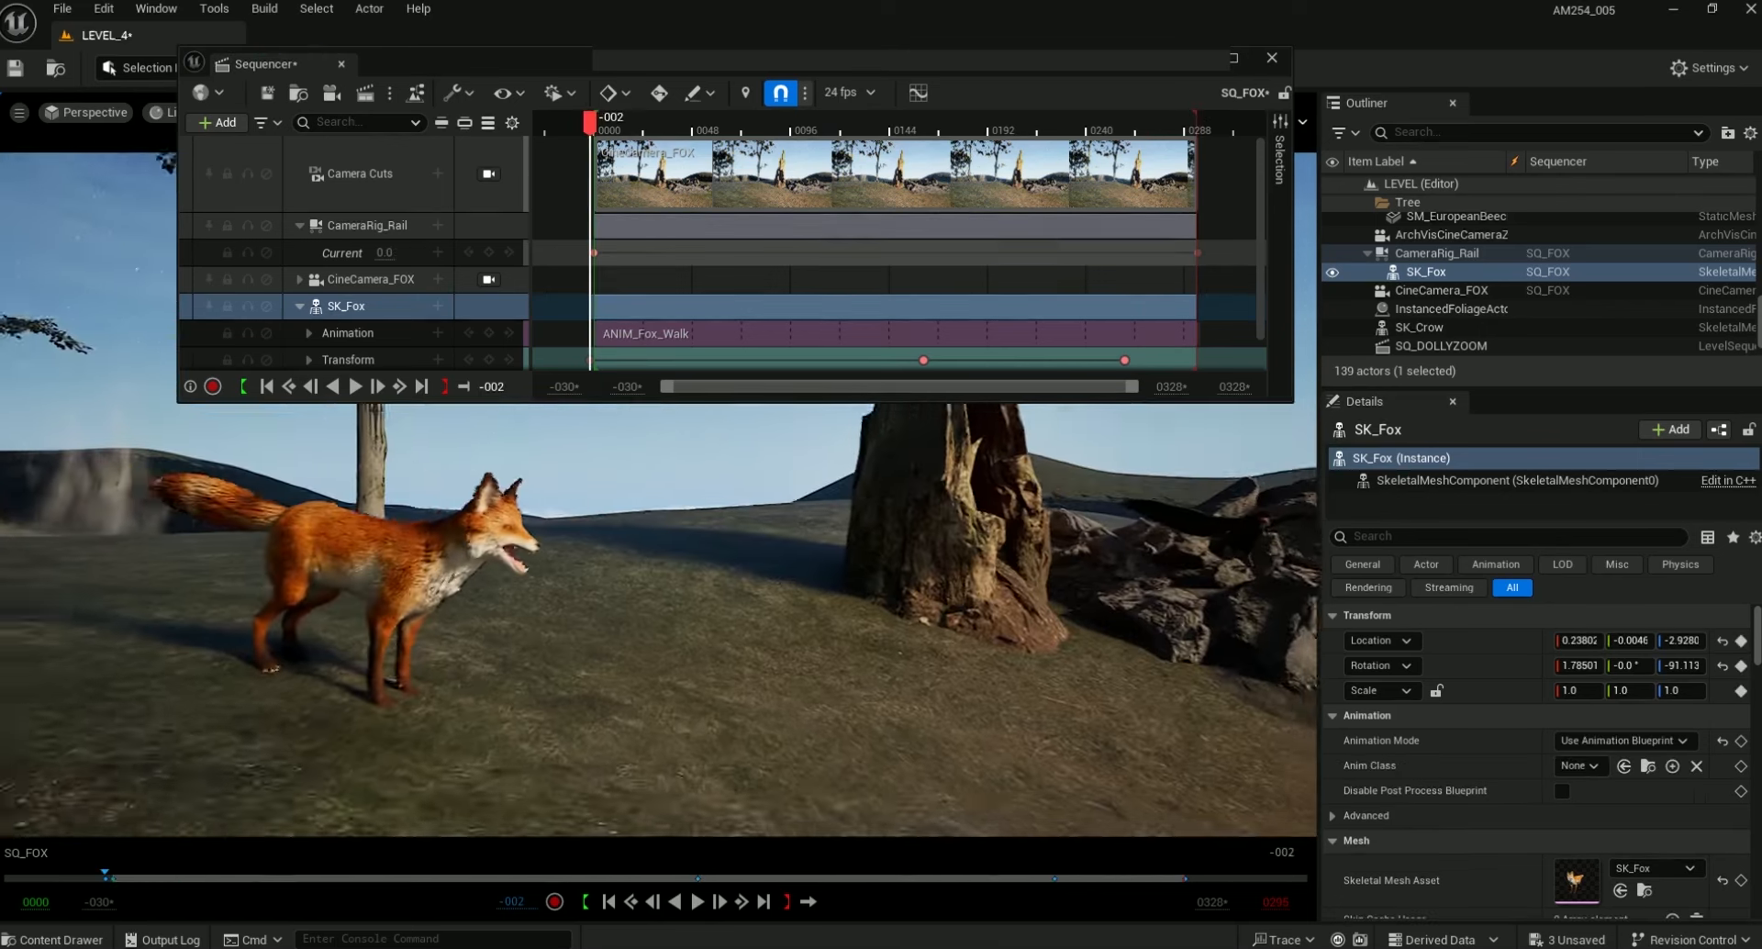
click(696, 901)
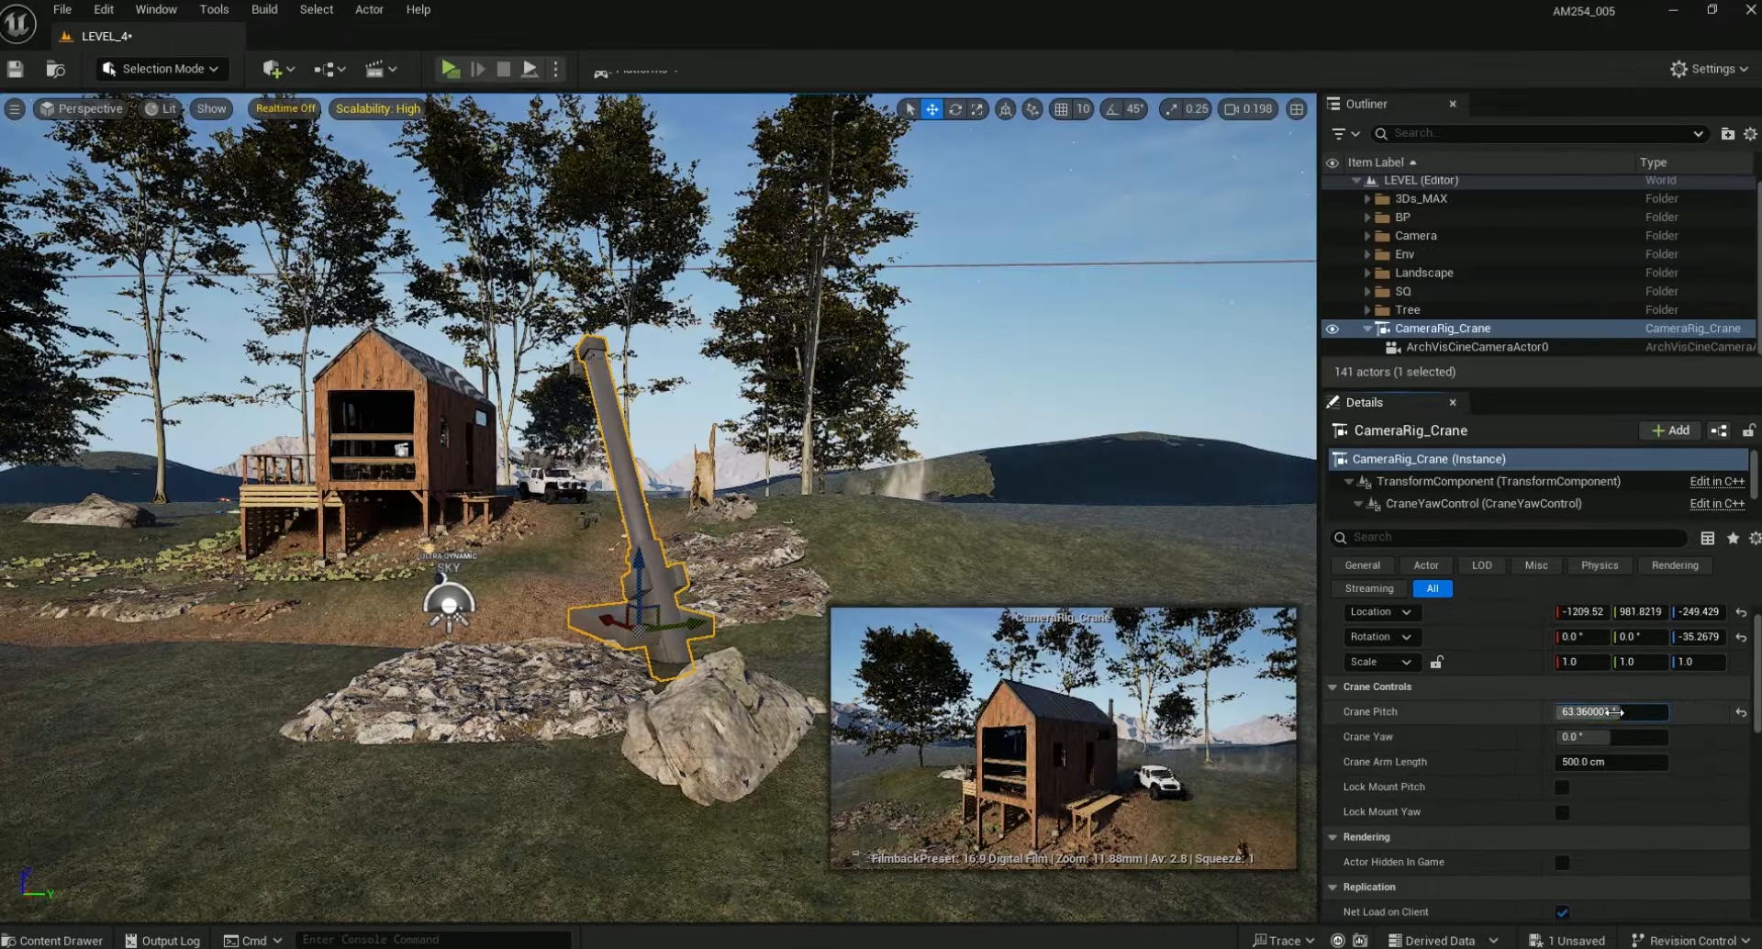
Adjust the Crane Pitch and Crane Yaw of CameraRig_Crane to reframe the house
drag(1615, 711, 1589, 736)
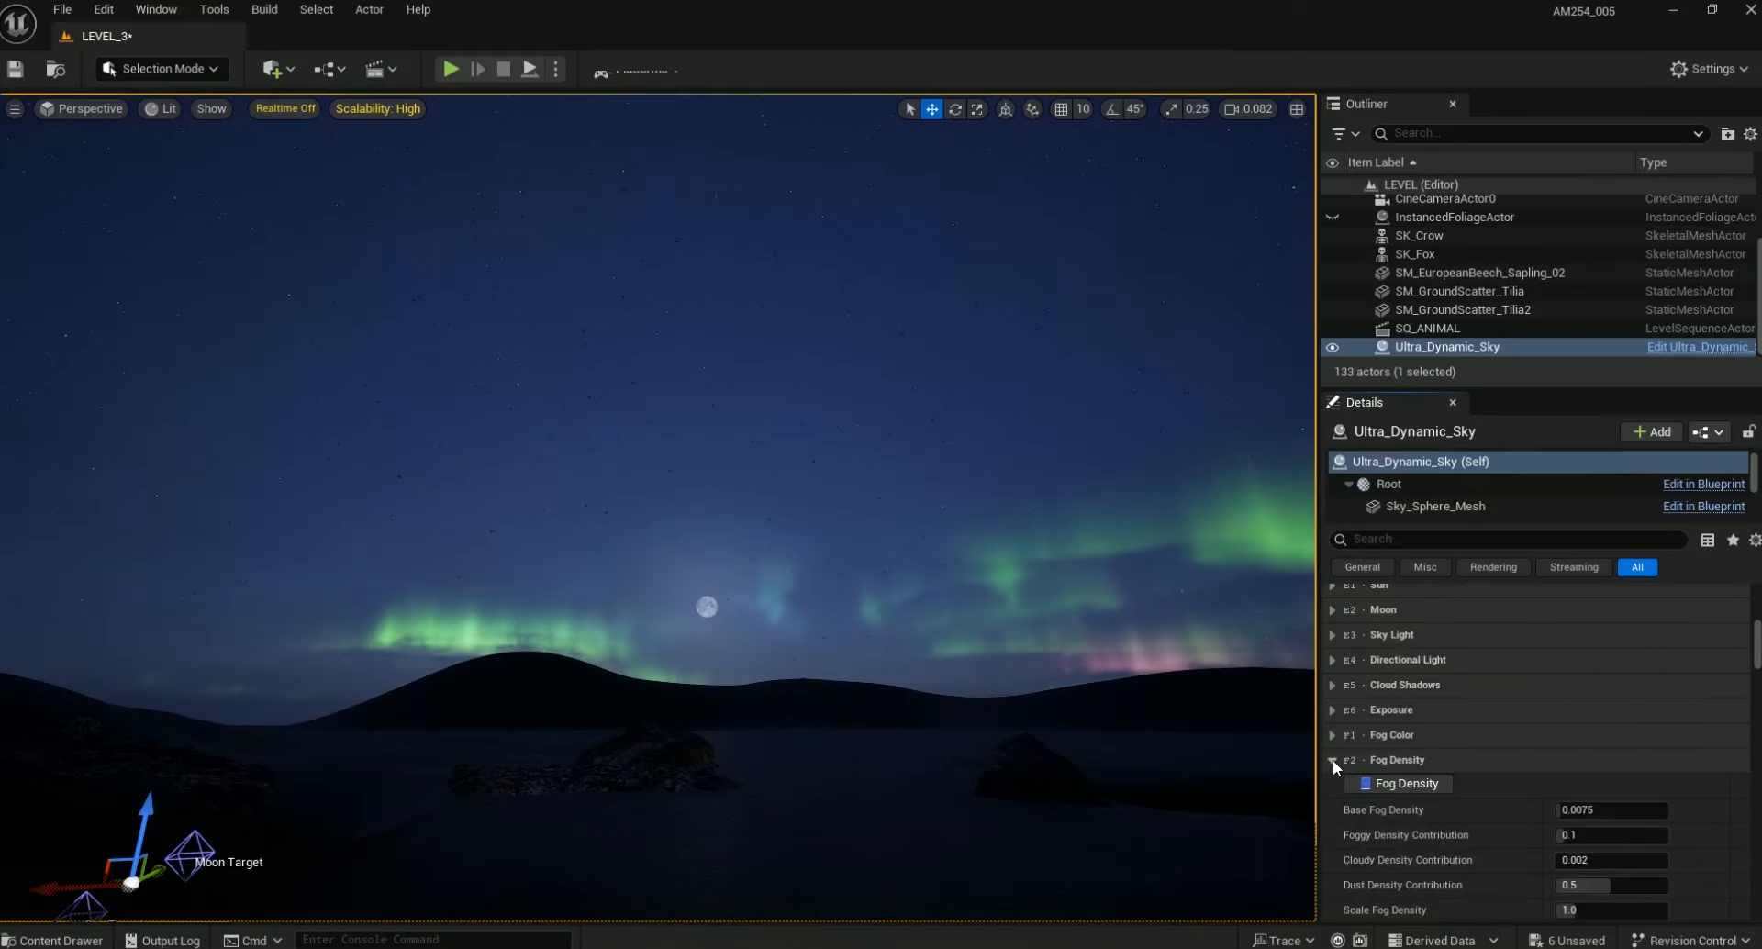
Set the Aurora Speed of Ultra_Dynamic_Sky to about 0.357 and check the aurora around the night sky
scroll(1585, 762, down, 2)
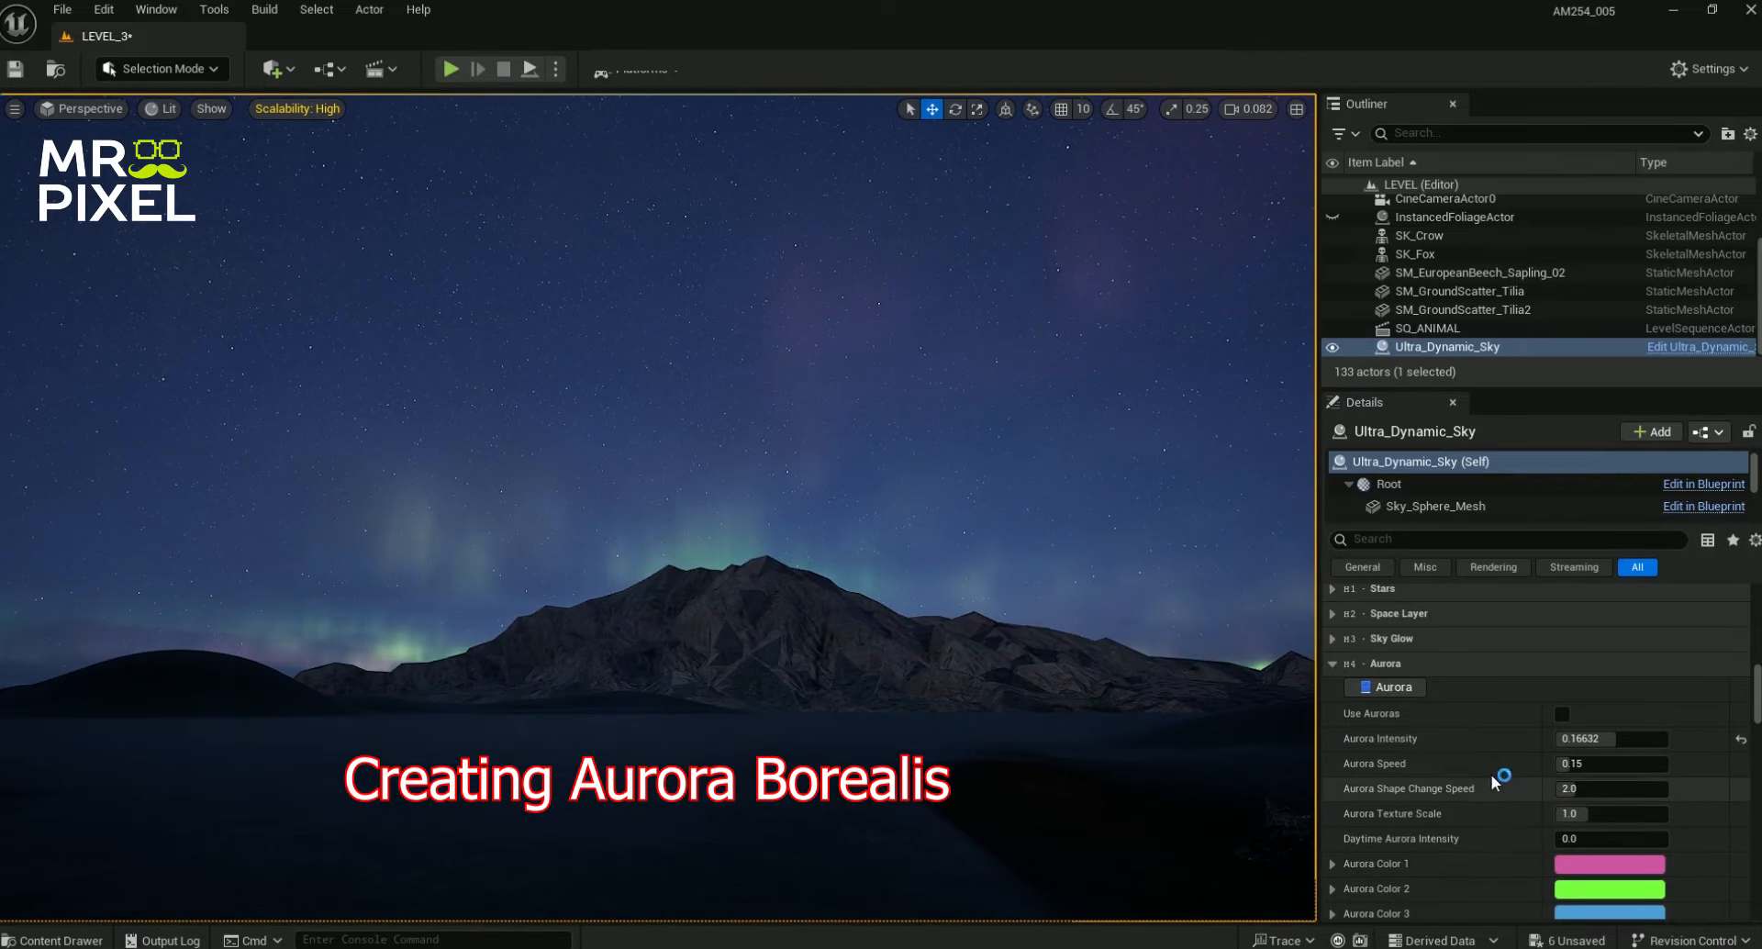
scroll(1505, 767, down, 1)
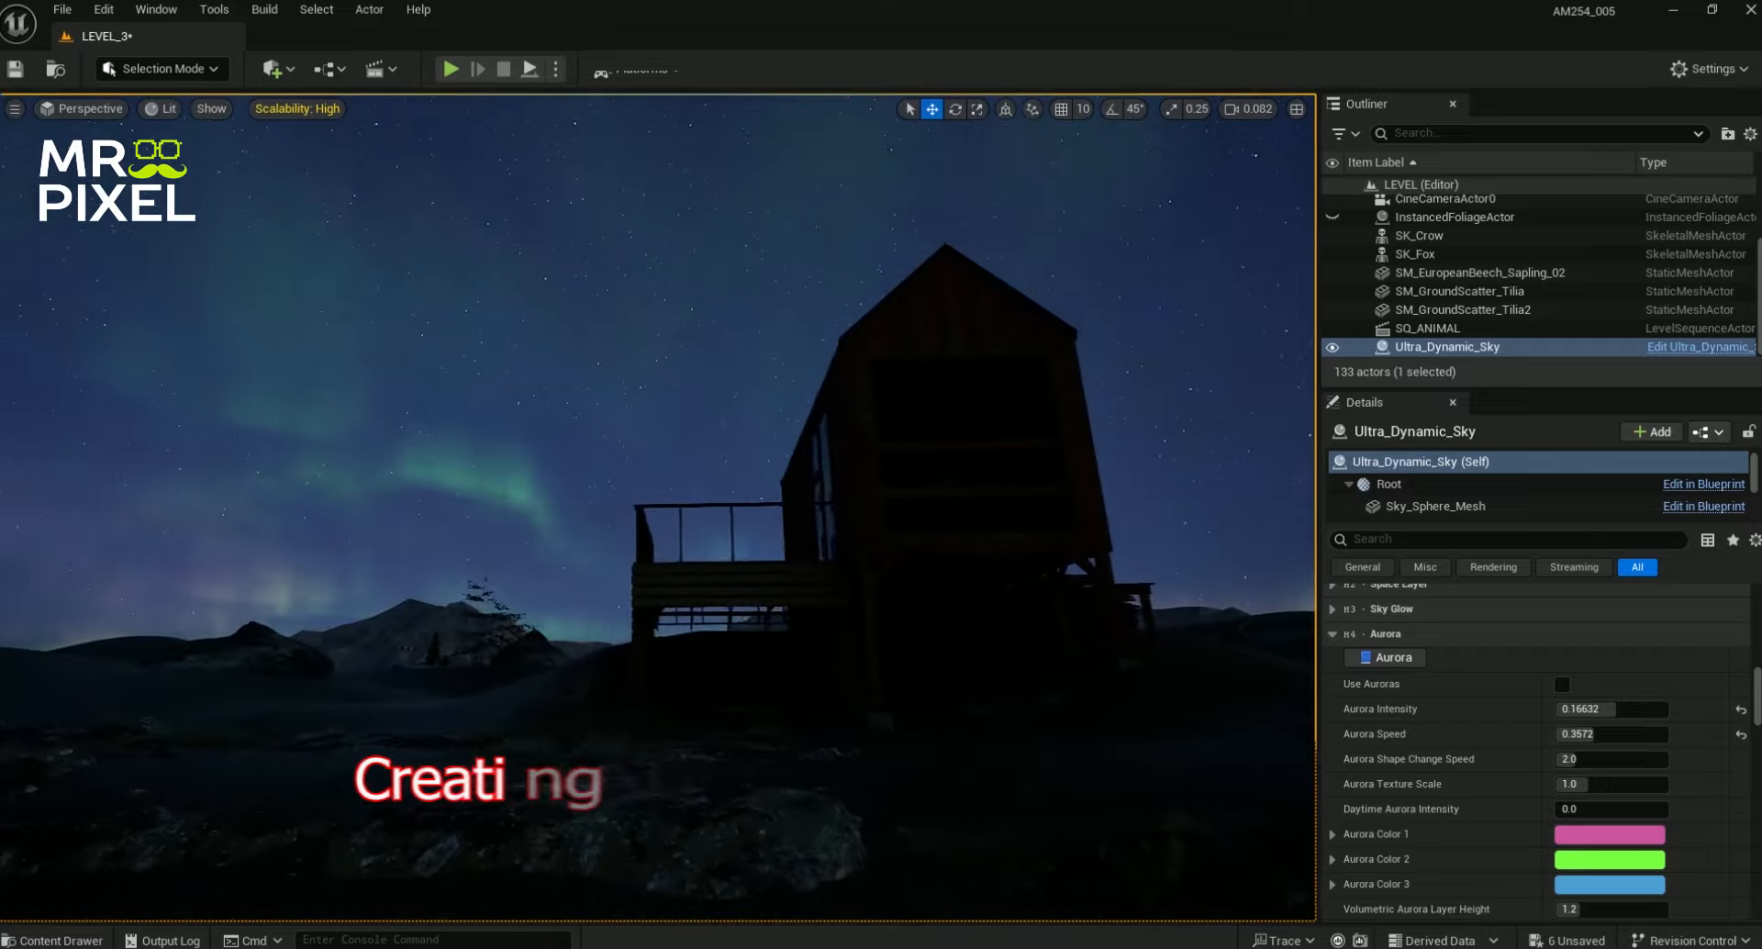
right_drag(657, 507, 739, 587)
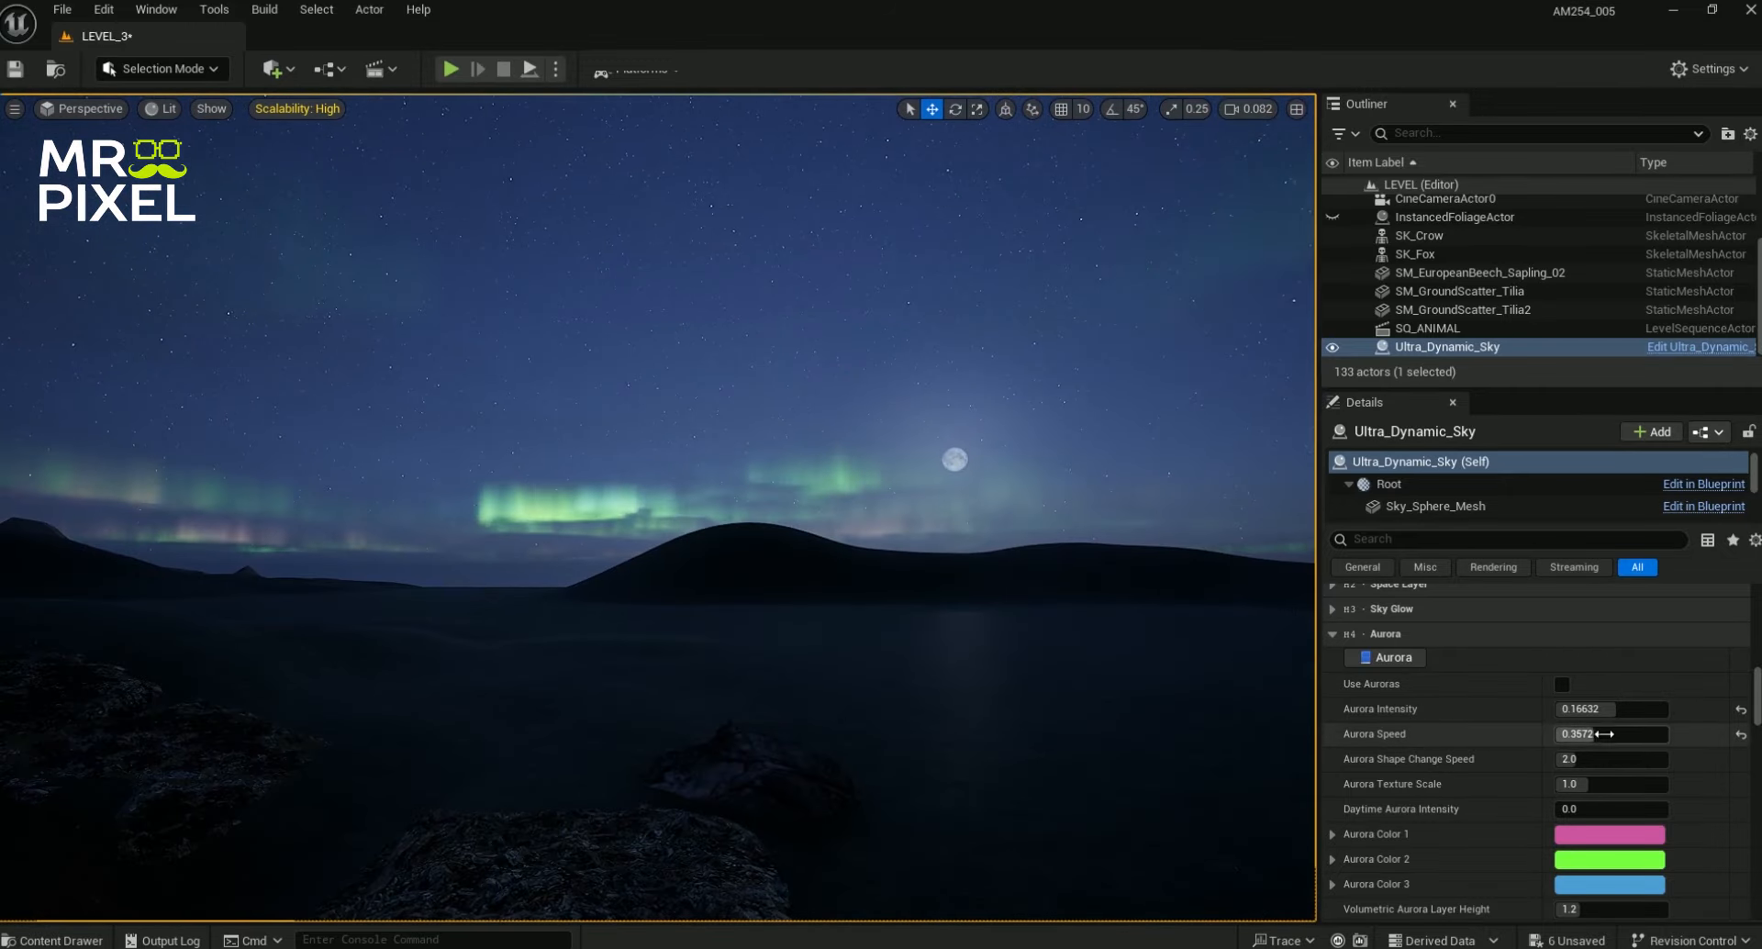
Try a sky Contrast of nearly 1.0 on Ultra_Dynamic_Sky, then settle it at about 0.109
scroll(1597, 826, down, 1)
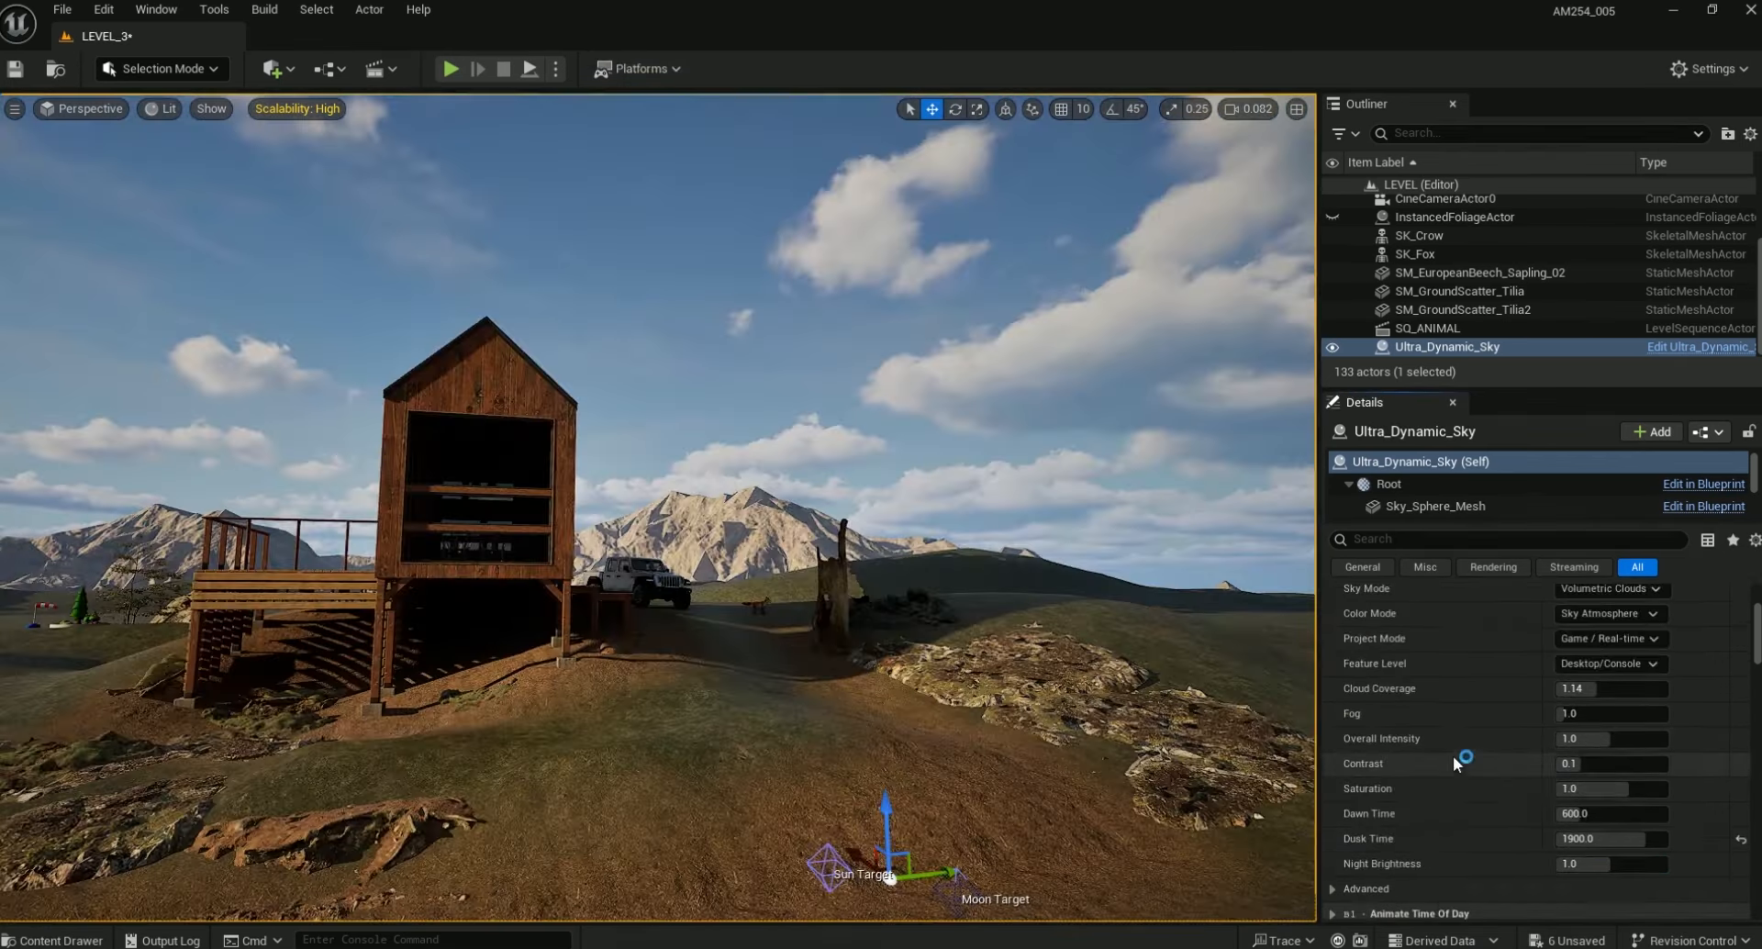
drag(1585, 766, 1629, 765)
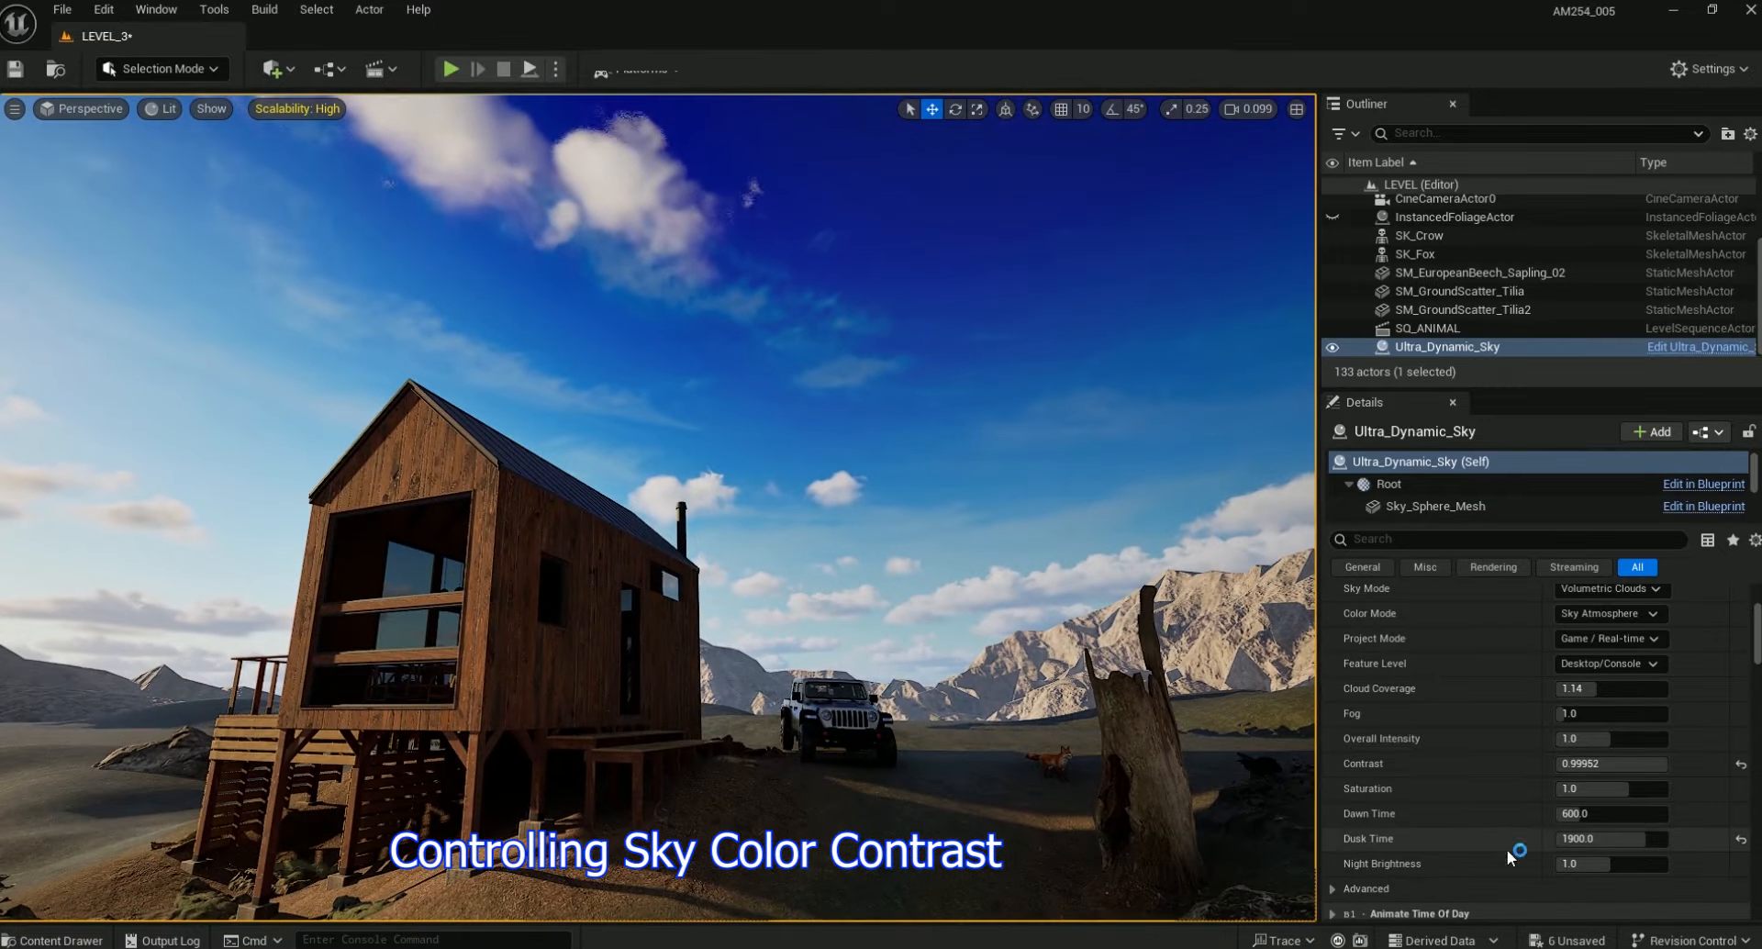
drag(1657, 763, 1579, 763)
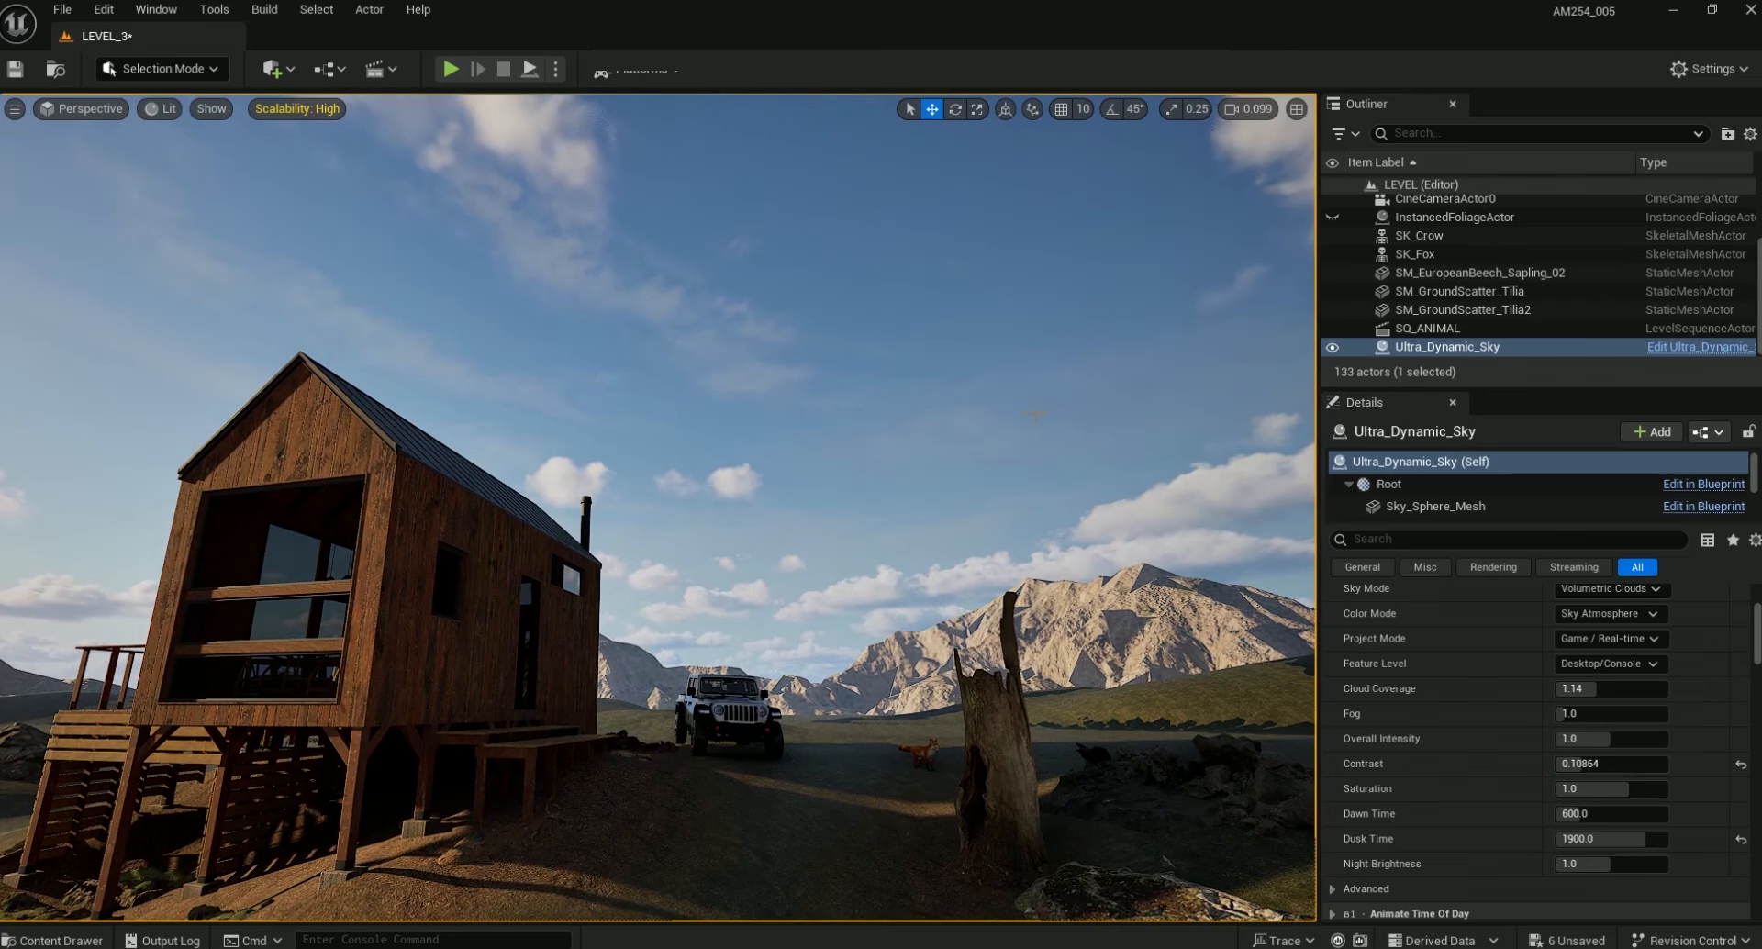
Create an ArchVis Cine Camera from the current view, look through it and play the level in a preview
click(14, 108)
mouse_move(165, 487)
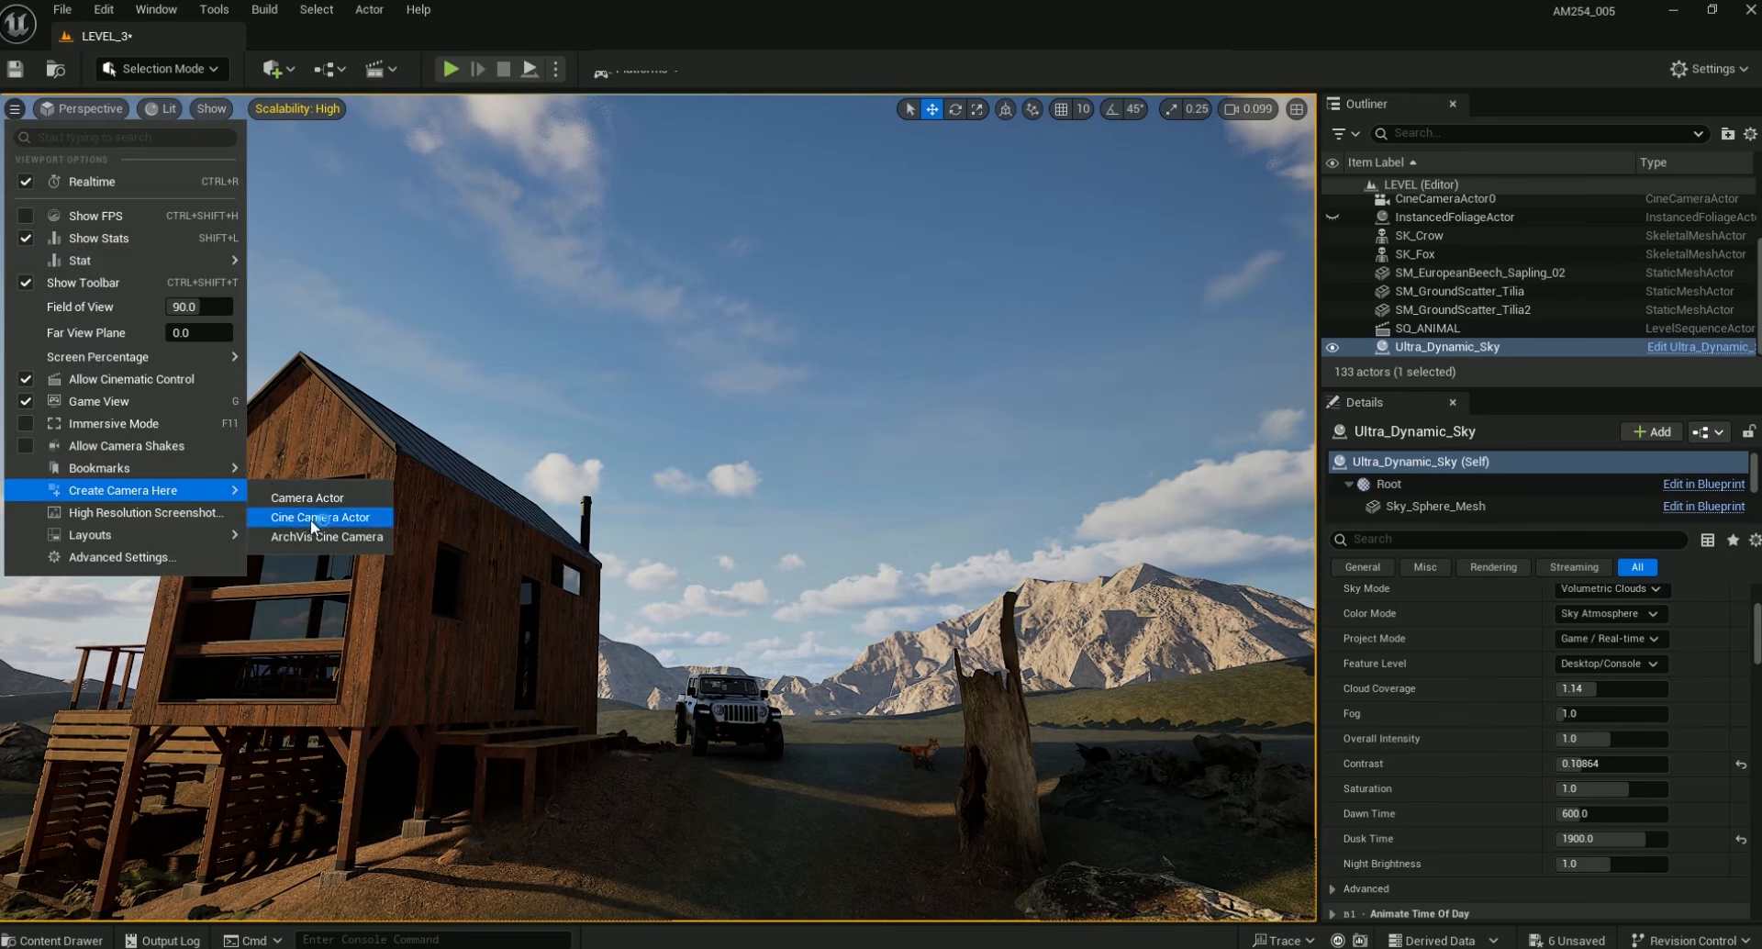
click(310, 519)
click(90, 108)
click(175, 342)
click(451, 69)
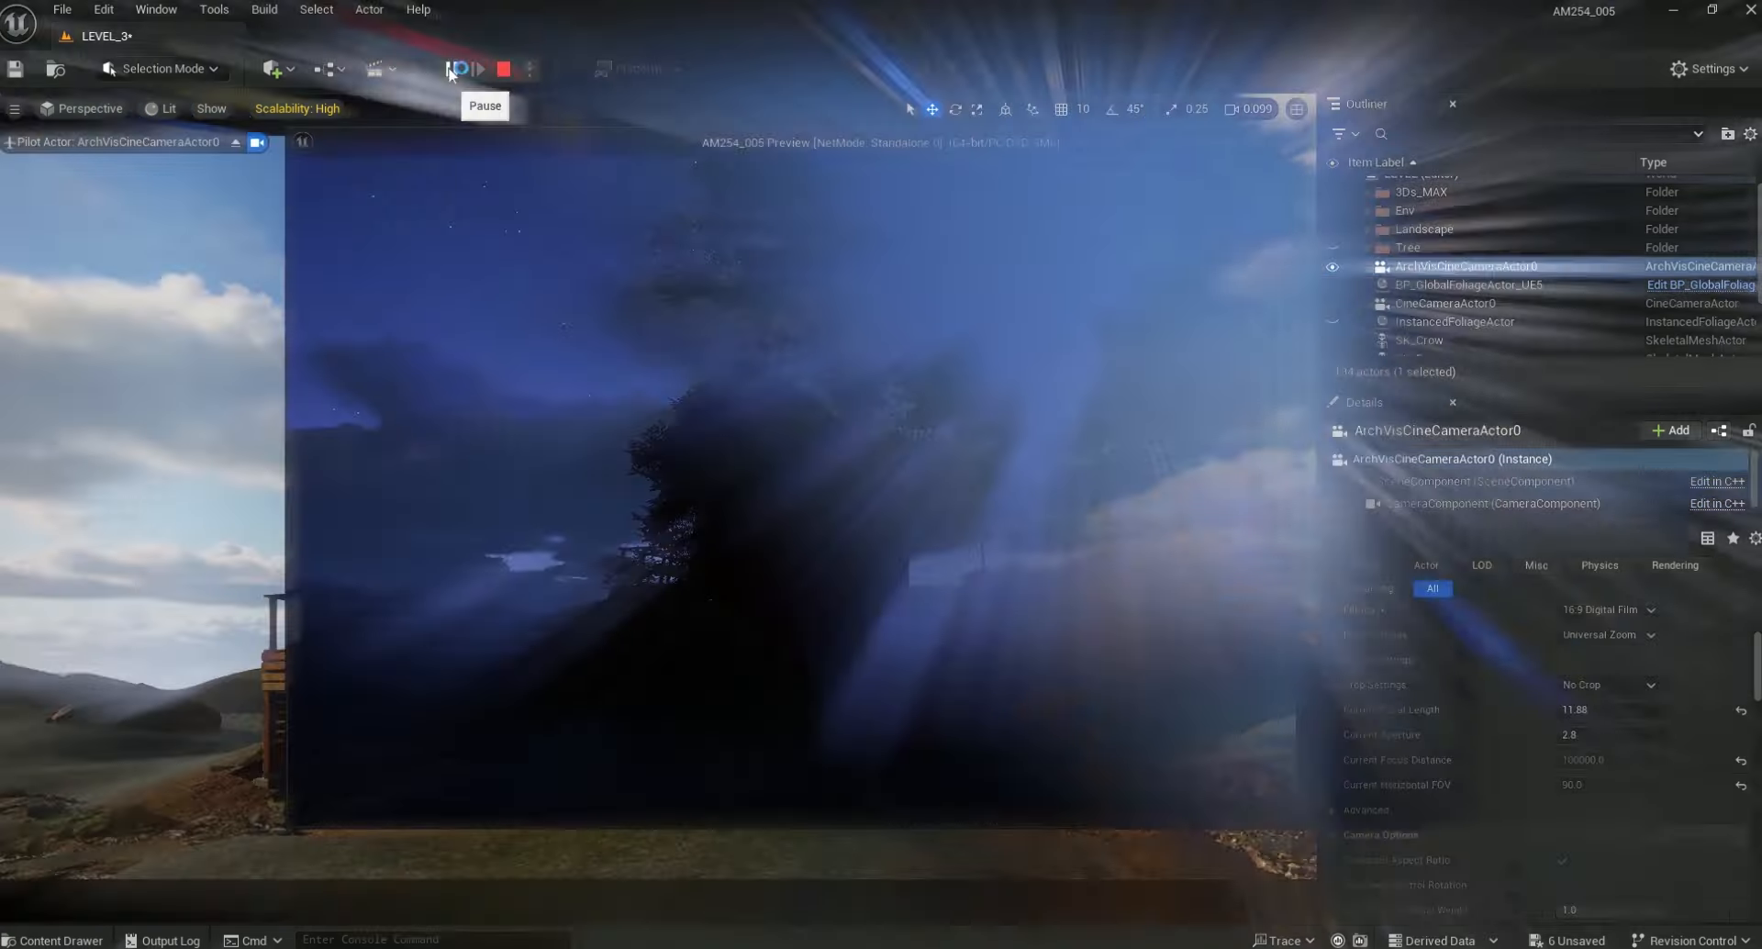
click(796, 449)
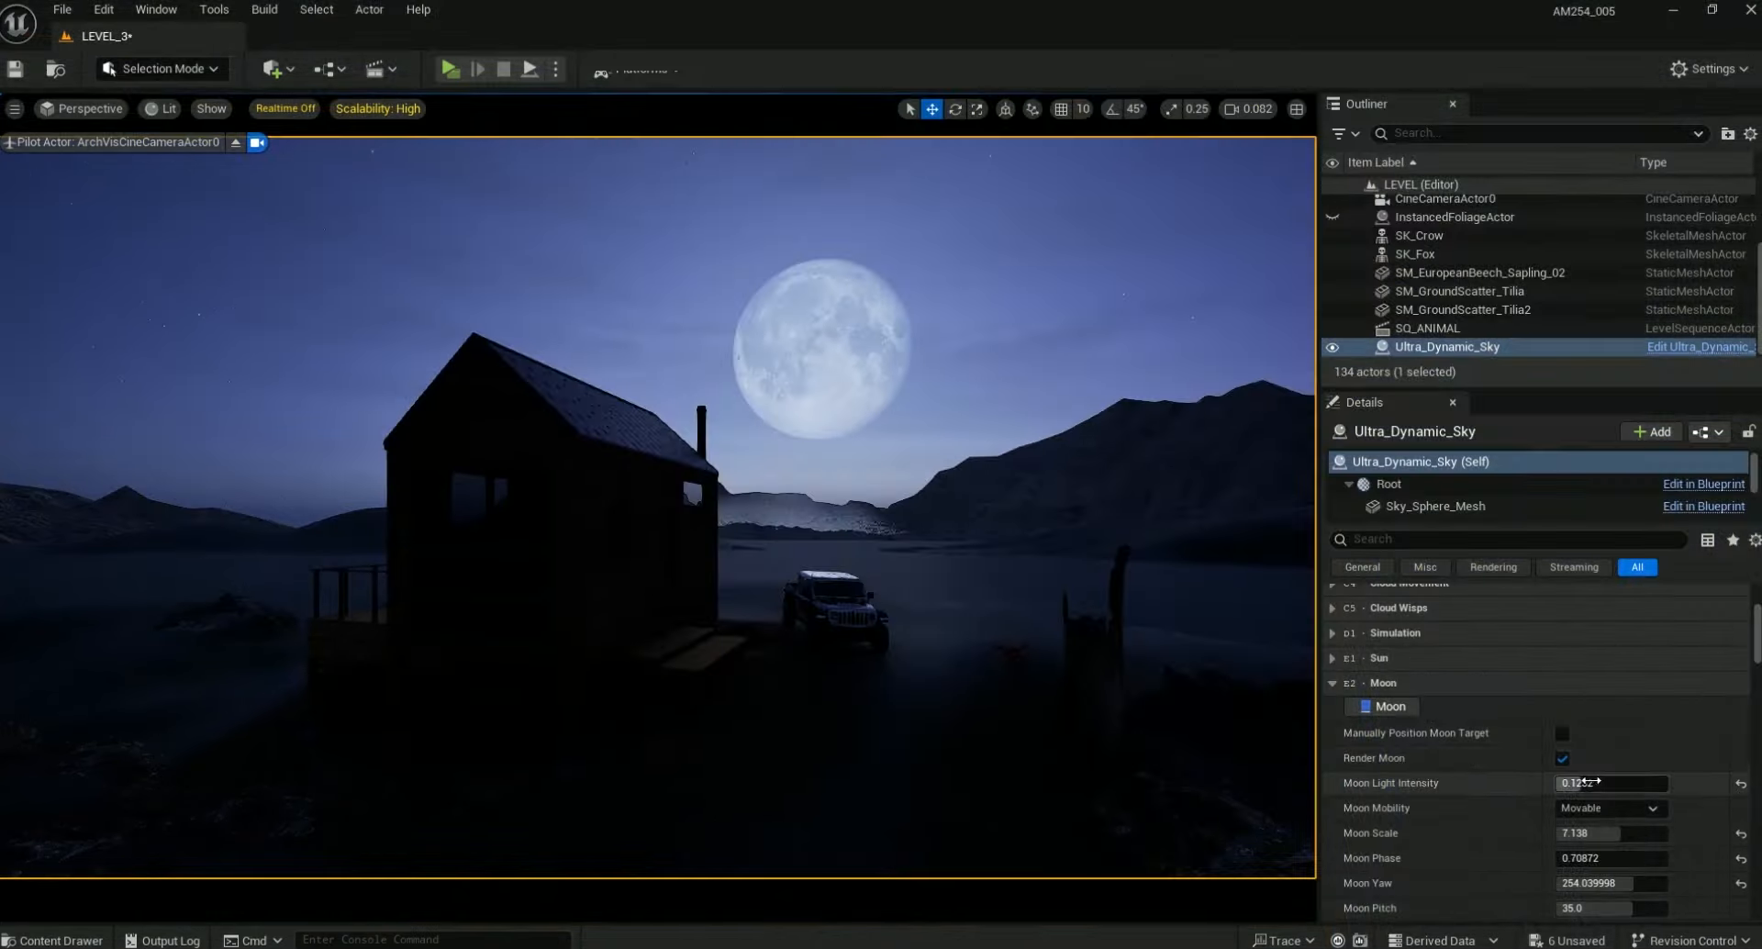
Set the Moon Scale to about 1.81, the Moon Yaw to about 259.8 and the Moon Phase to 0
mouse_move(1608, 834)
mouse_down()
mouse_move(1563, 835)
mouse_move(1659, 834)
mouse_move(1557, 834)
mouse_move(1581, 859)
mouse_move(1621, 858)
mouse_up()
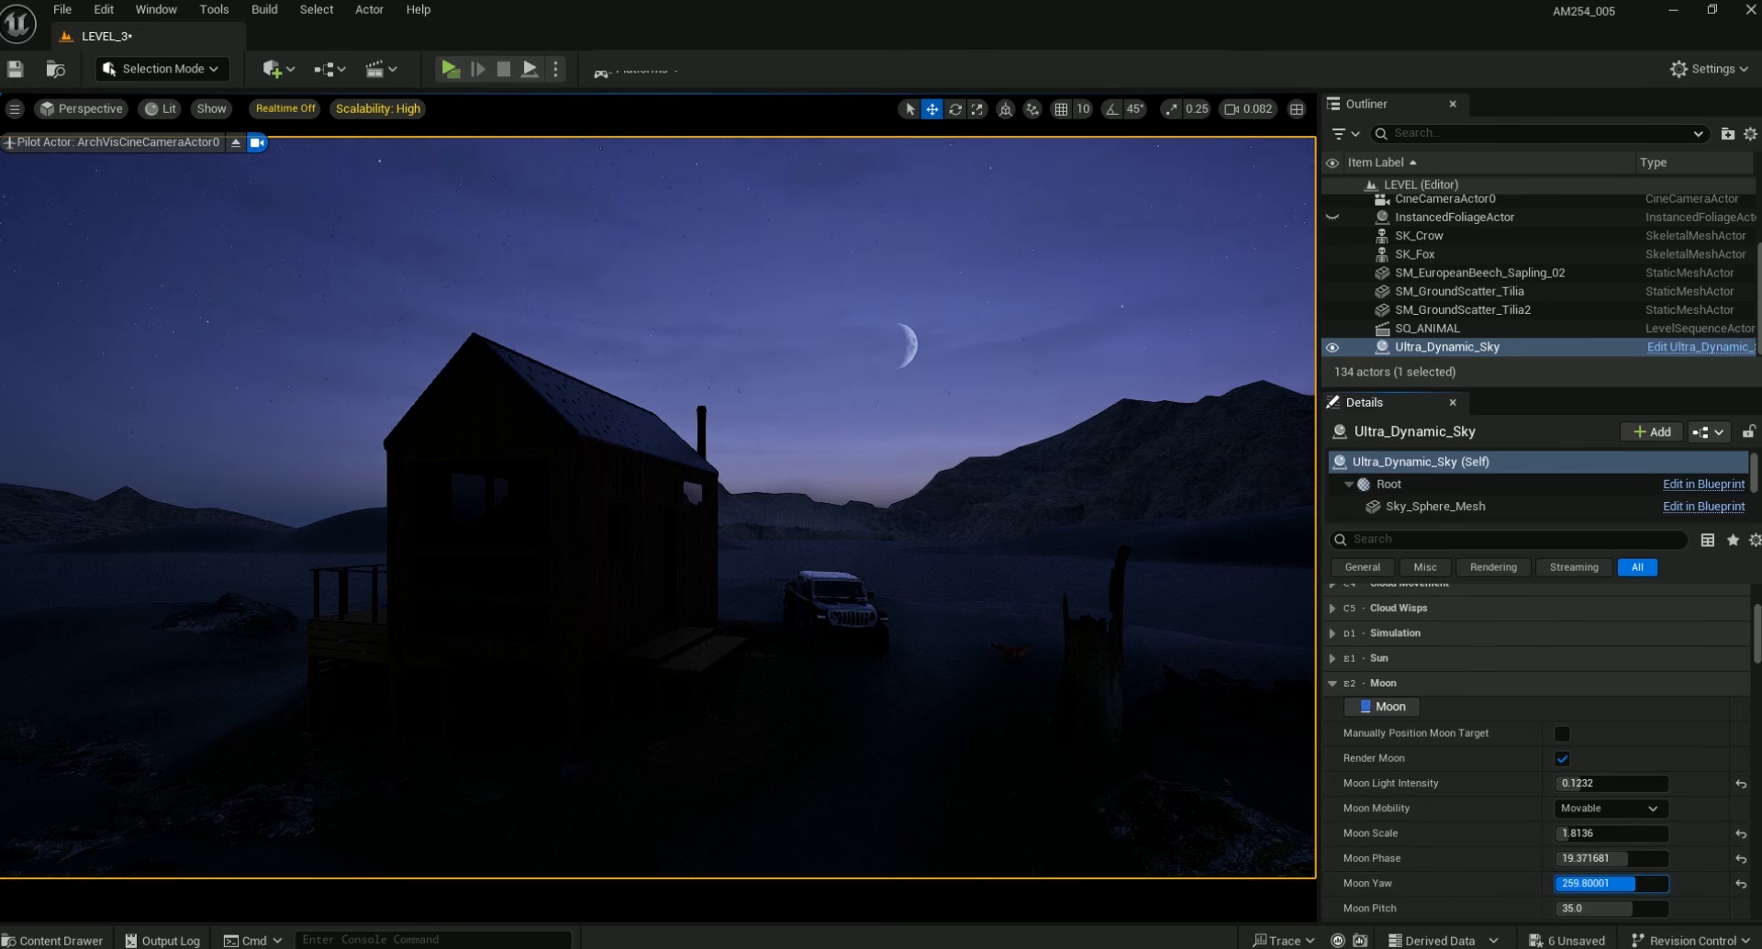
text(0)
key(Return)
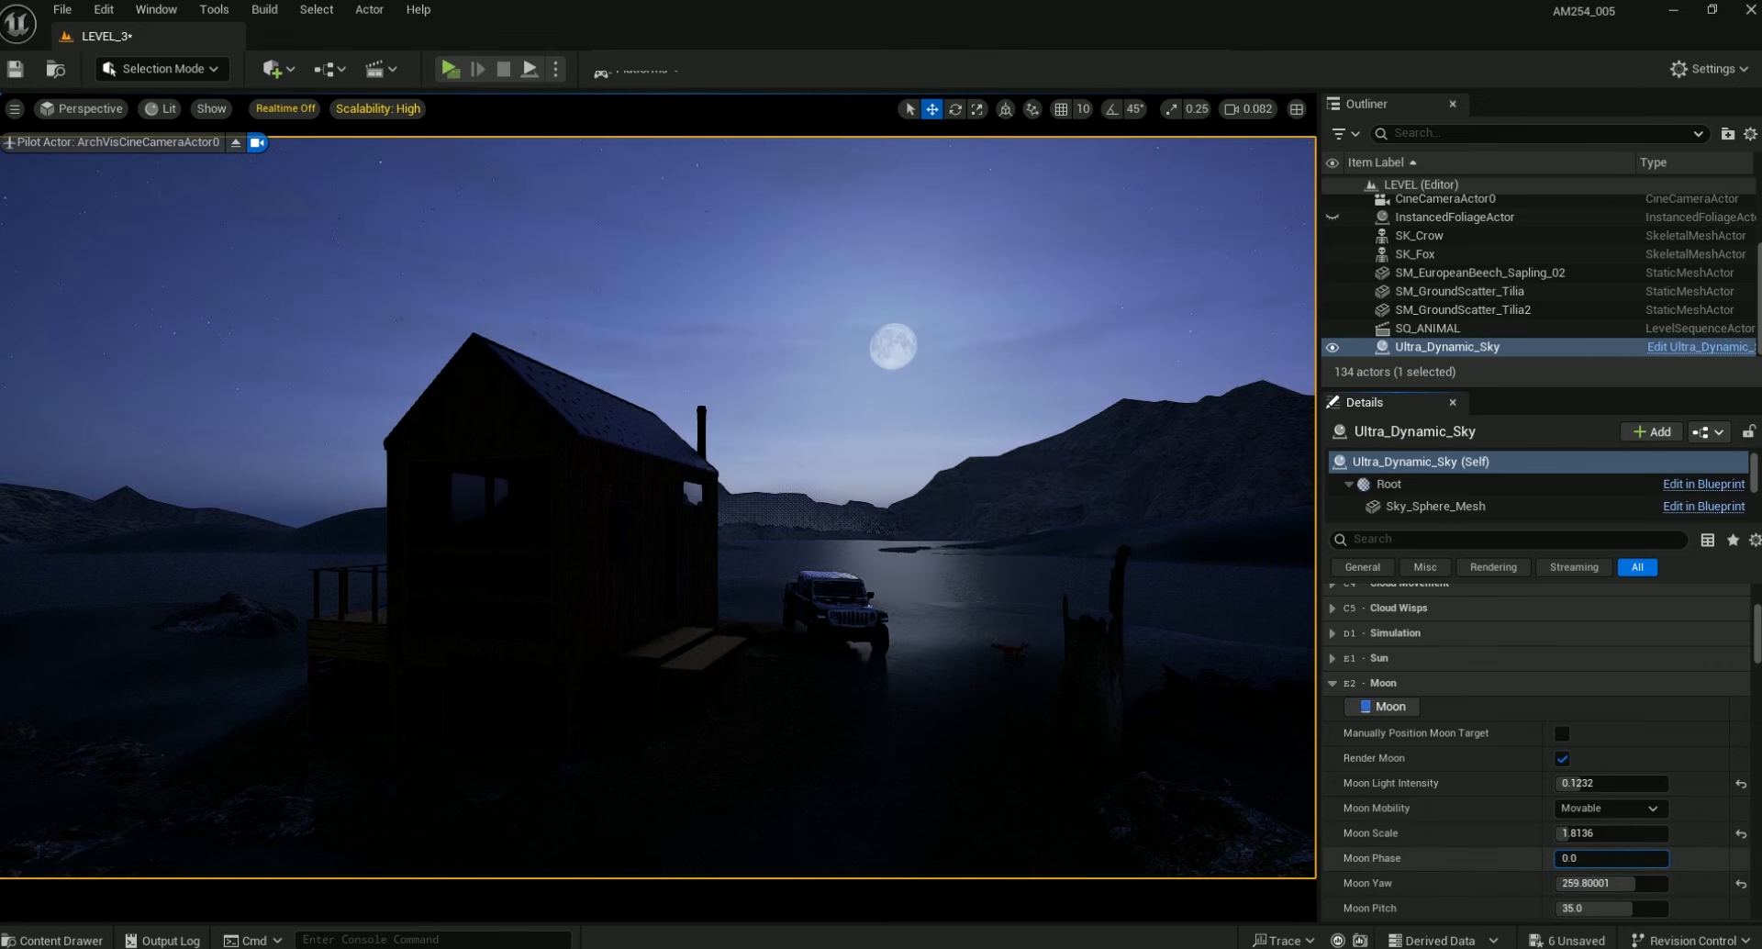
Adjust the Stars Intensity, and set the Stars Speed to about 3142.9 and the Stars Tiling to about 4.42
scroll(1549, 898, down, 1)
drag(1560, 878, 1620, 881)
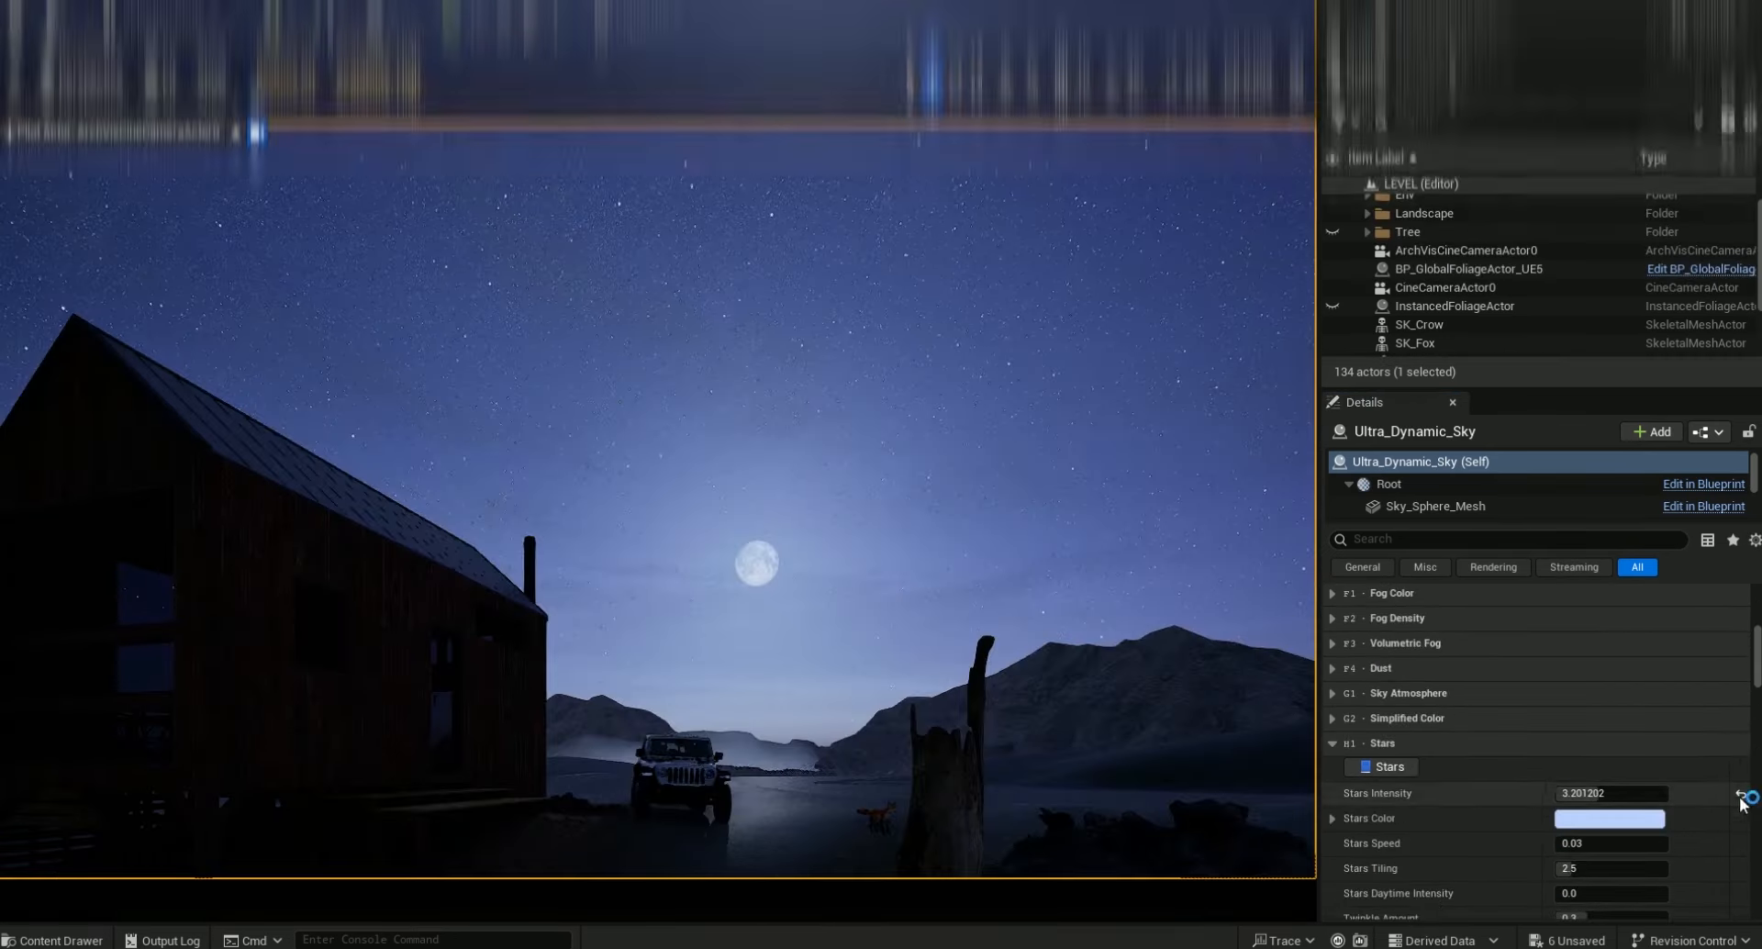
click(1574, 844)
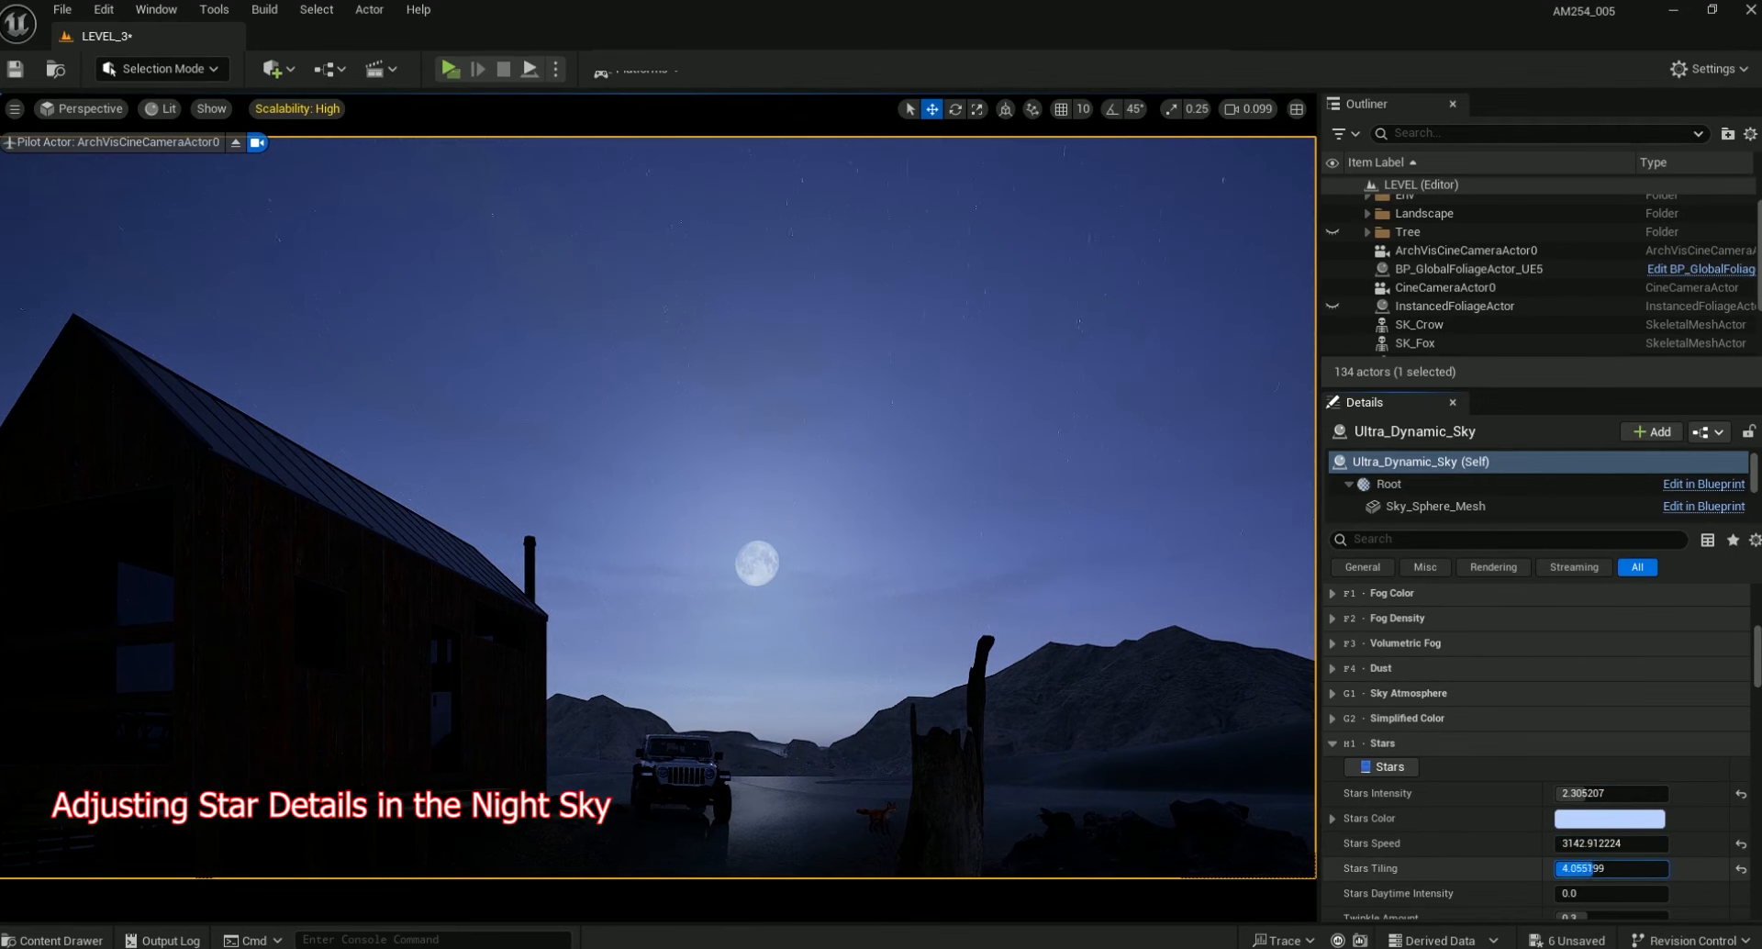
drag(1588, 868, 1601, 868)
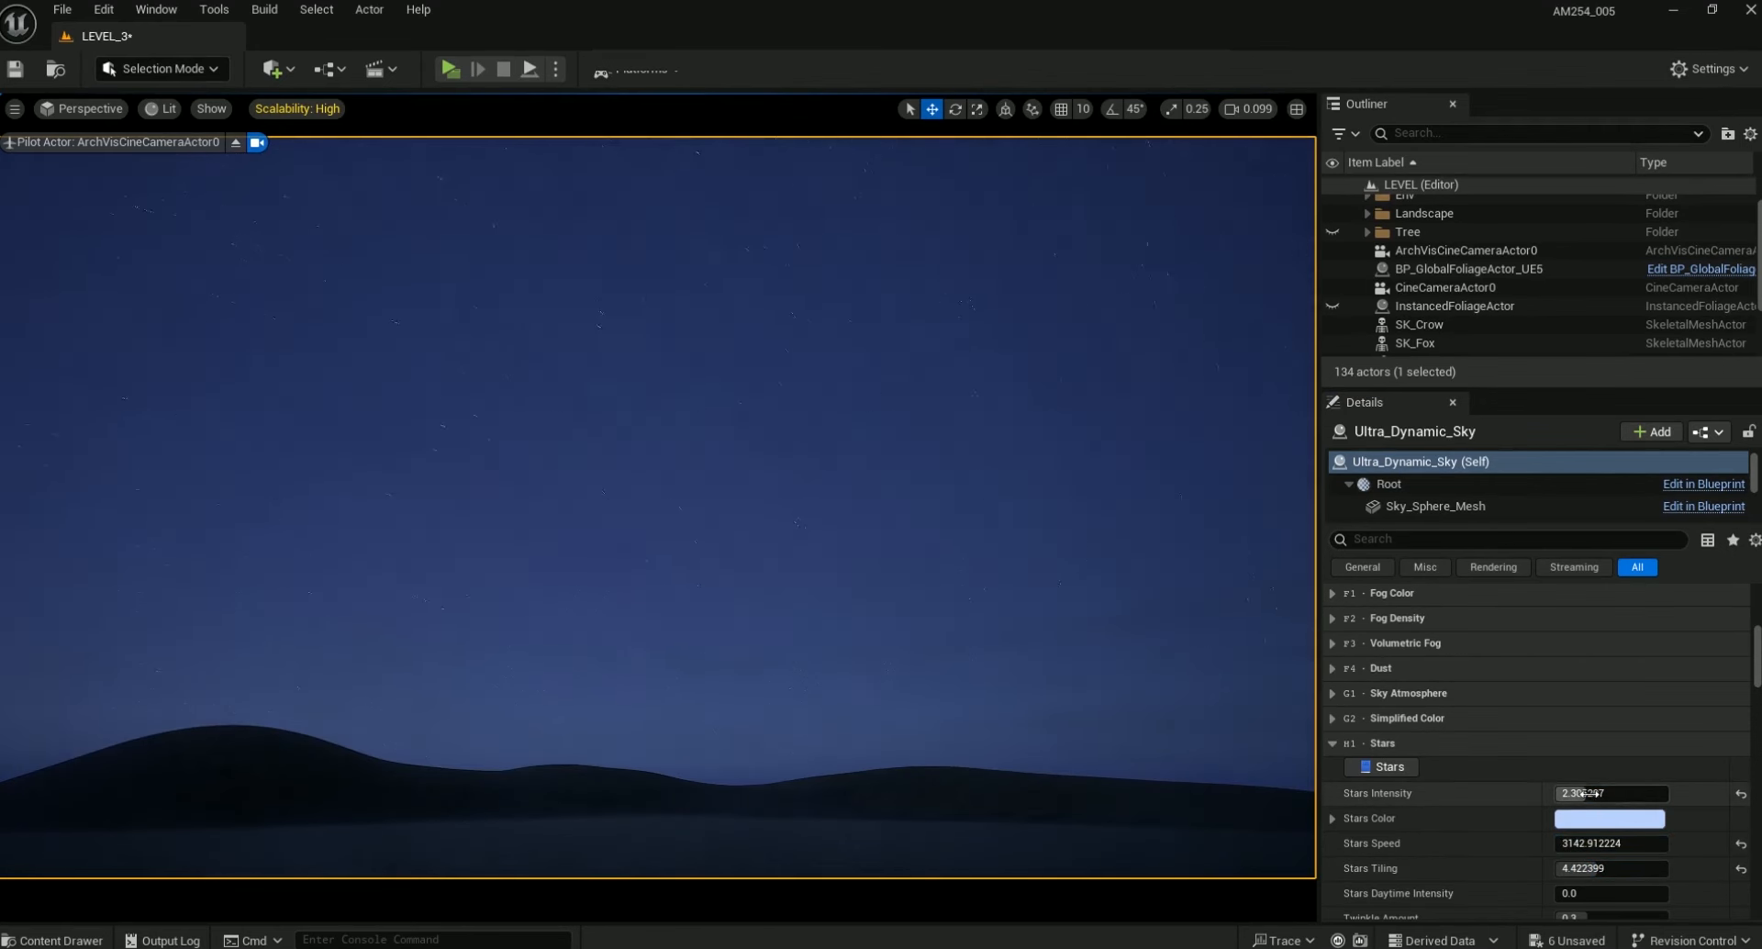
drag(1616, 793, 1601, 793)
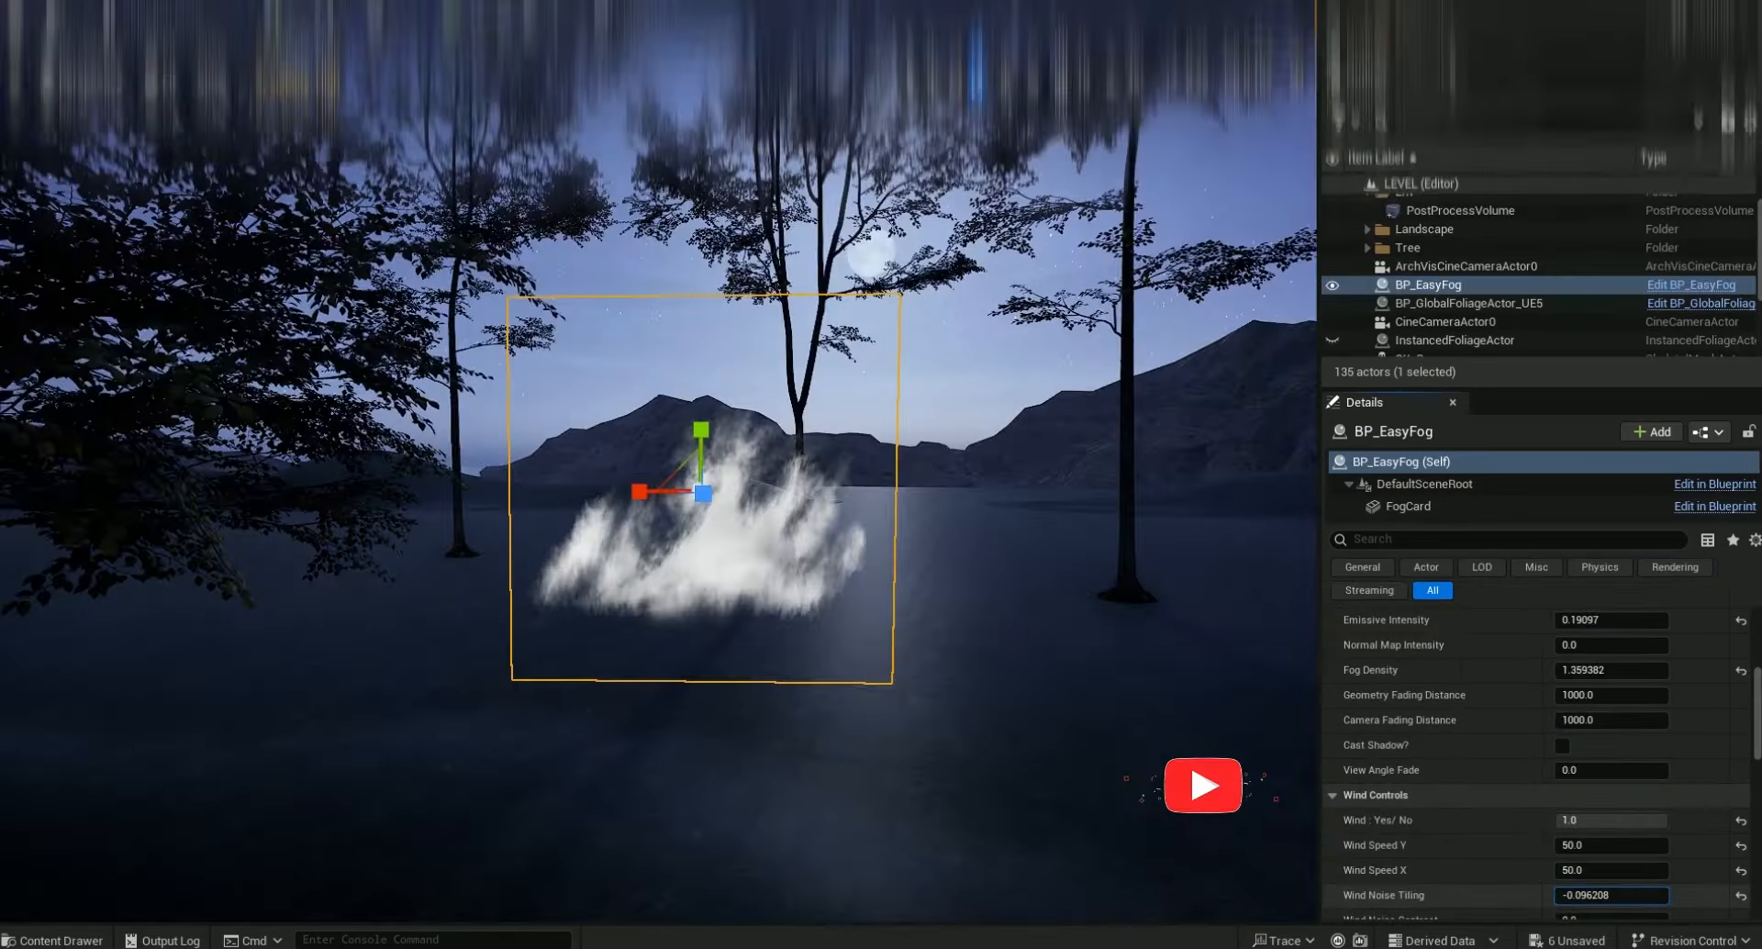
Set BP_EasyFog's Wind Noise Tiling to about -0.256, Fog Density to about 1.05 and Geometry Fading Distance to about 368.8
drag(1610, 895, 1596, 895)
mouse_move(693, 431)
right_down()
mouse_move(642, 438)
mouse_move(693, 431)
right_up()
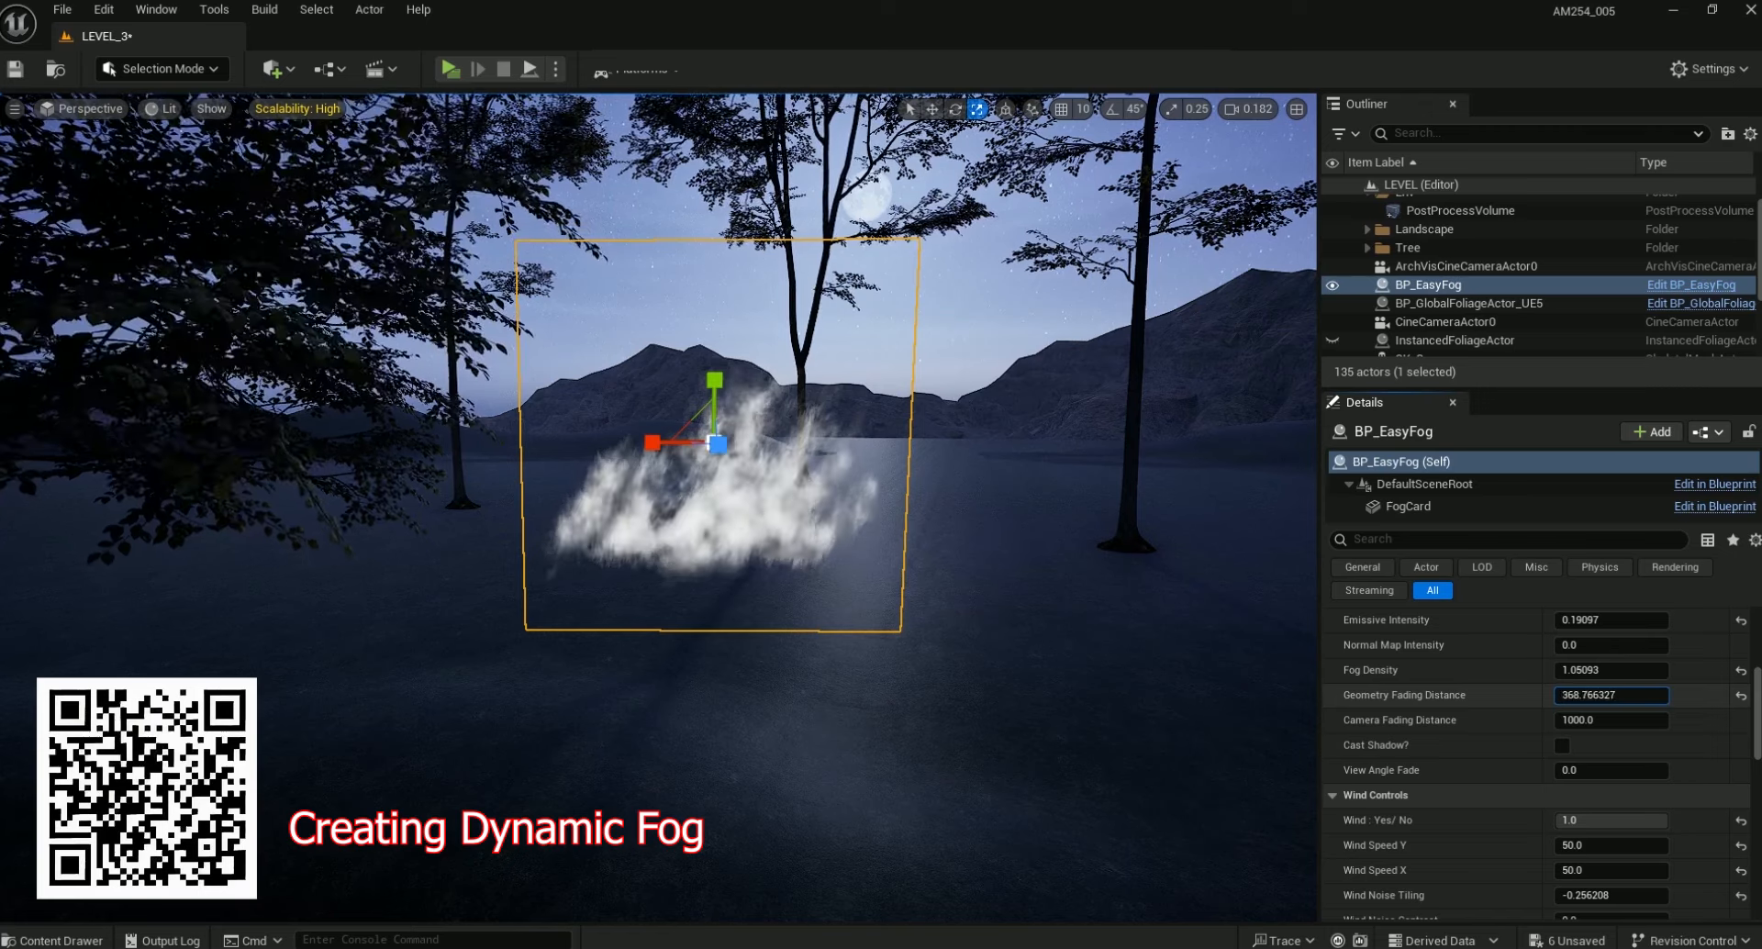
Lower BP_EasyFog's Base Color Intensity to about 1.48 and its Emissive Intensity to about 0.063
scroll(1587, 713, up, 3)
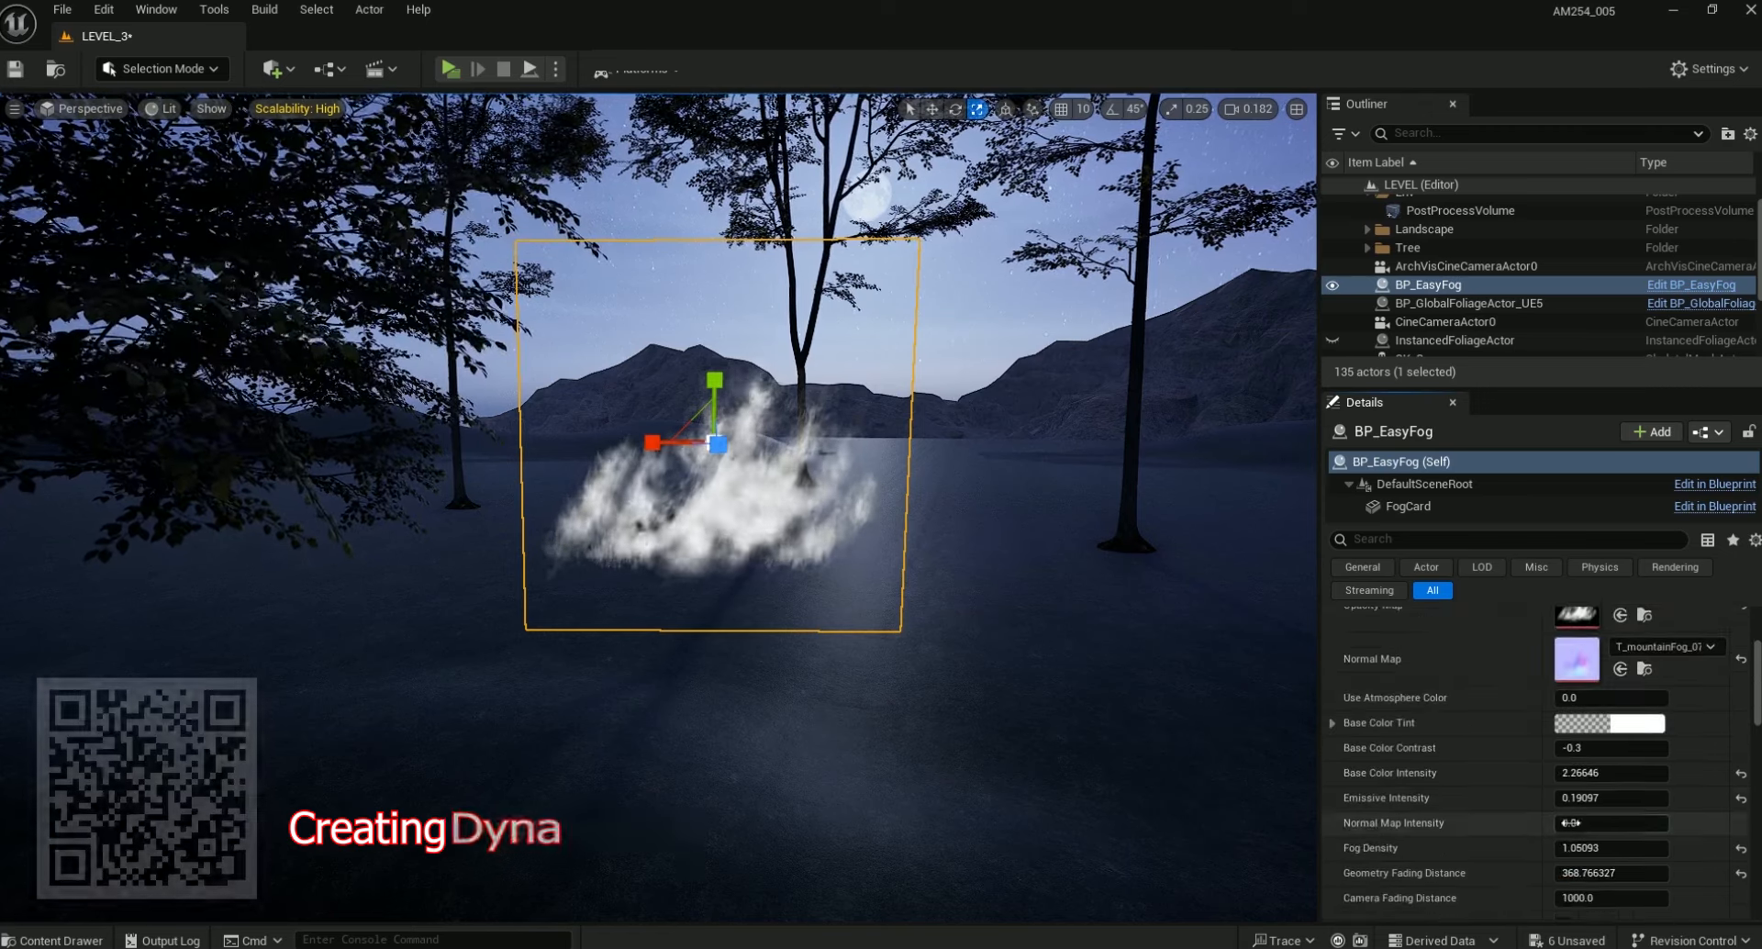
drag(1601, 798, 1585, 798)
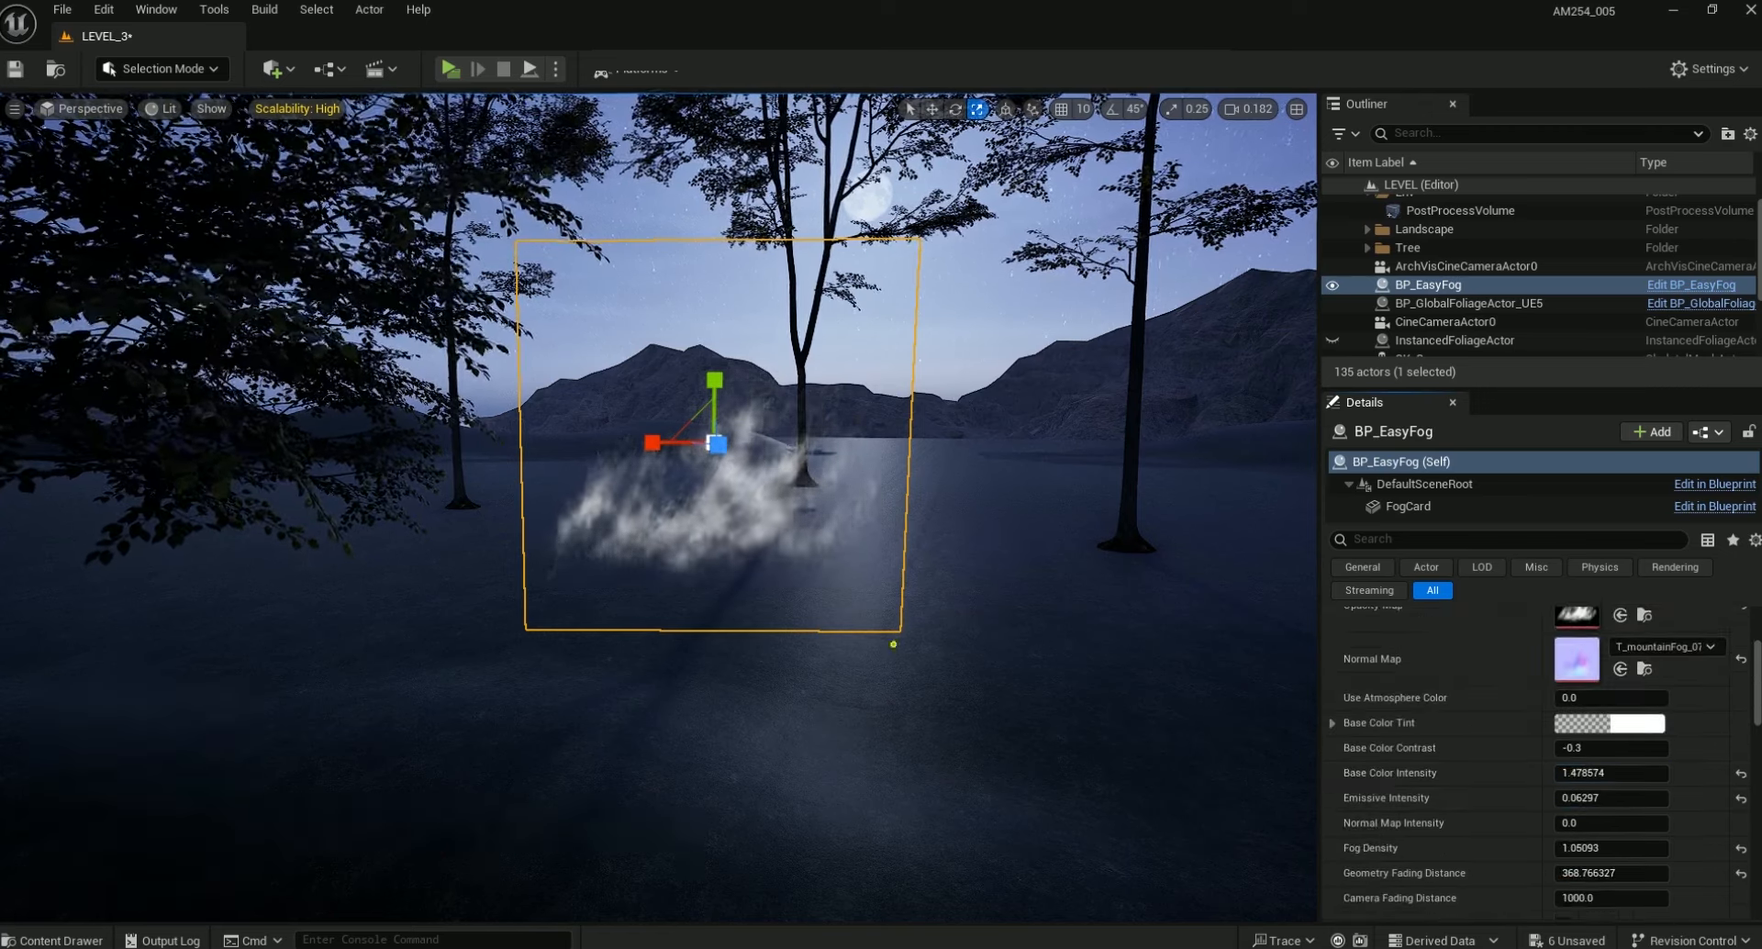
scroll(898, 647, down, 3)
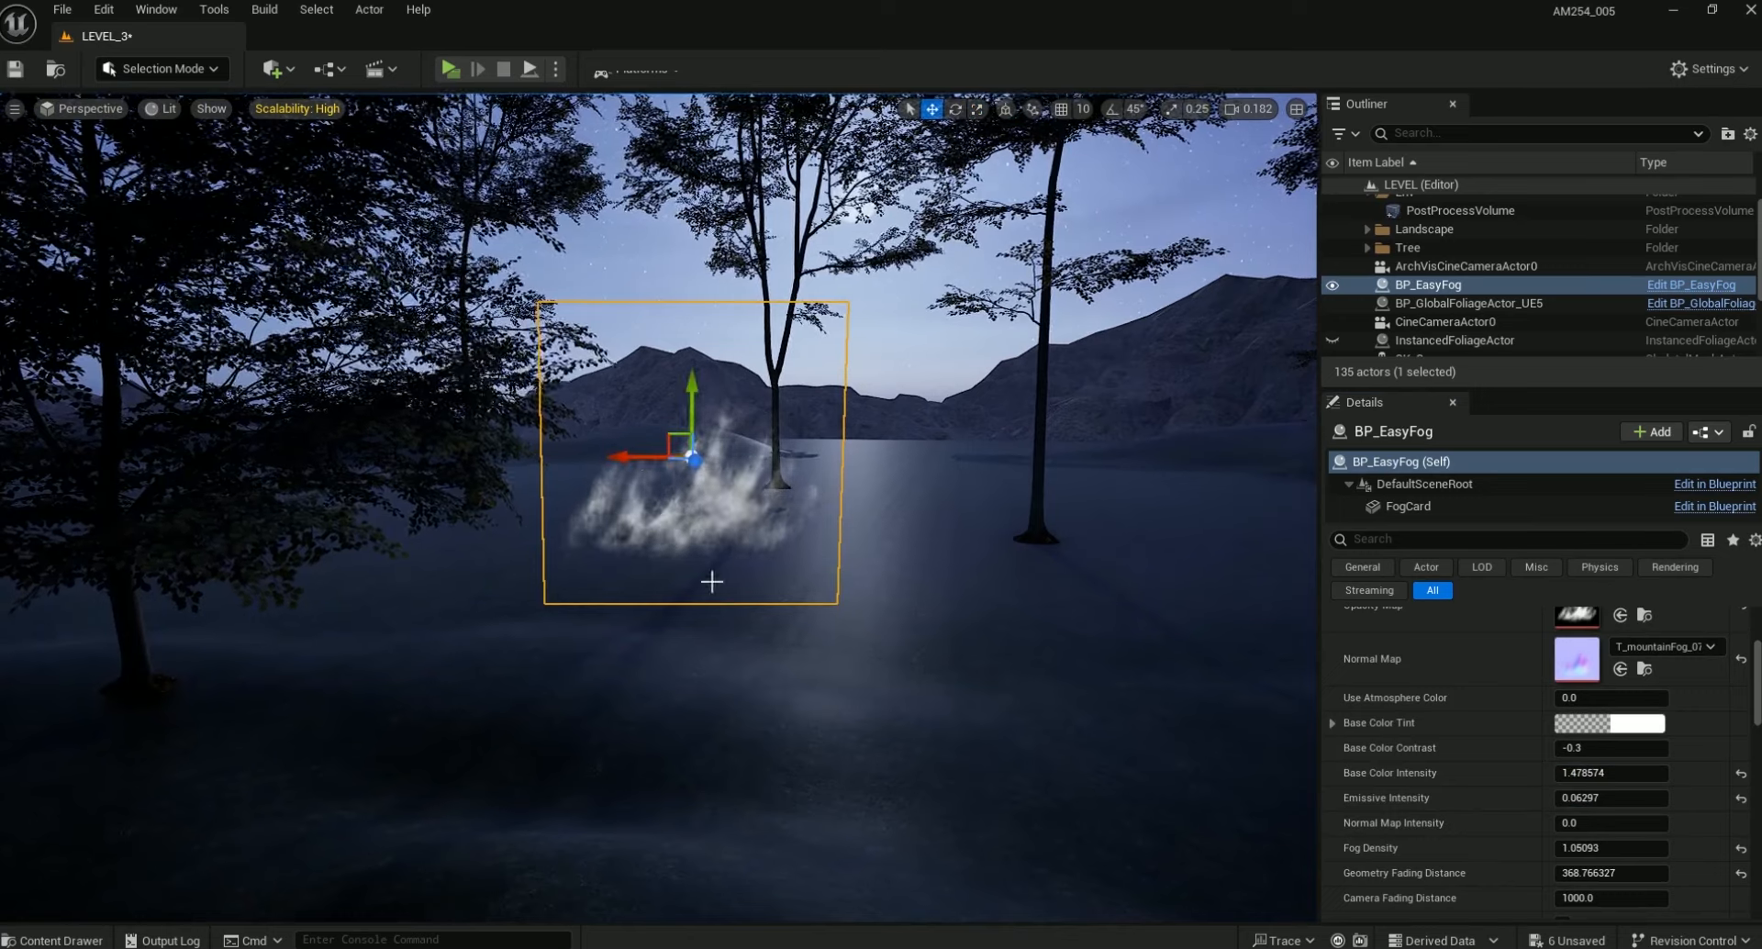
Duplicate BP_EasyFog to the right of the original fog card and rotate the copy
right_drag(663, 526, 663, 507)
scroll(1557, 824, down, 3)
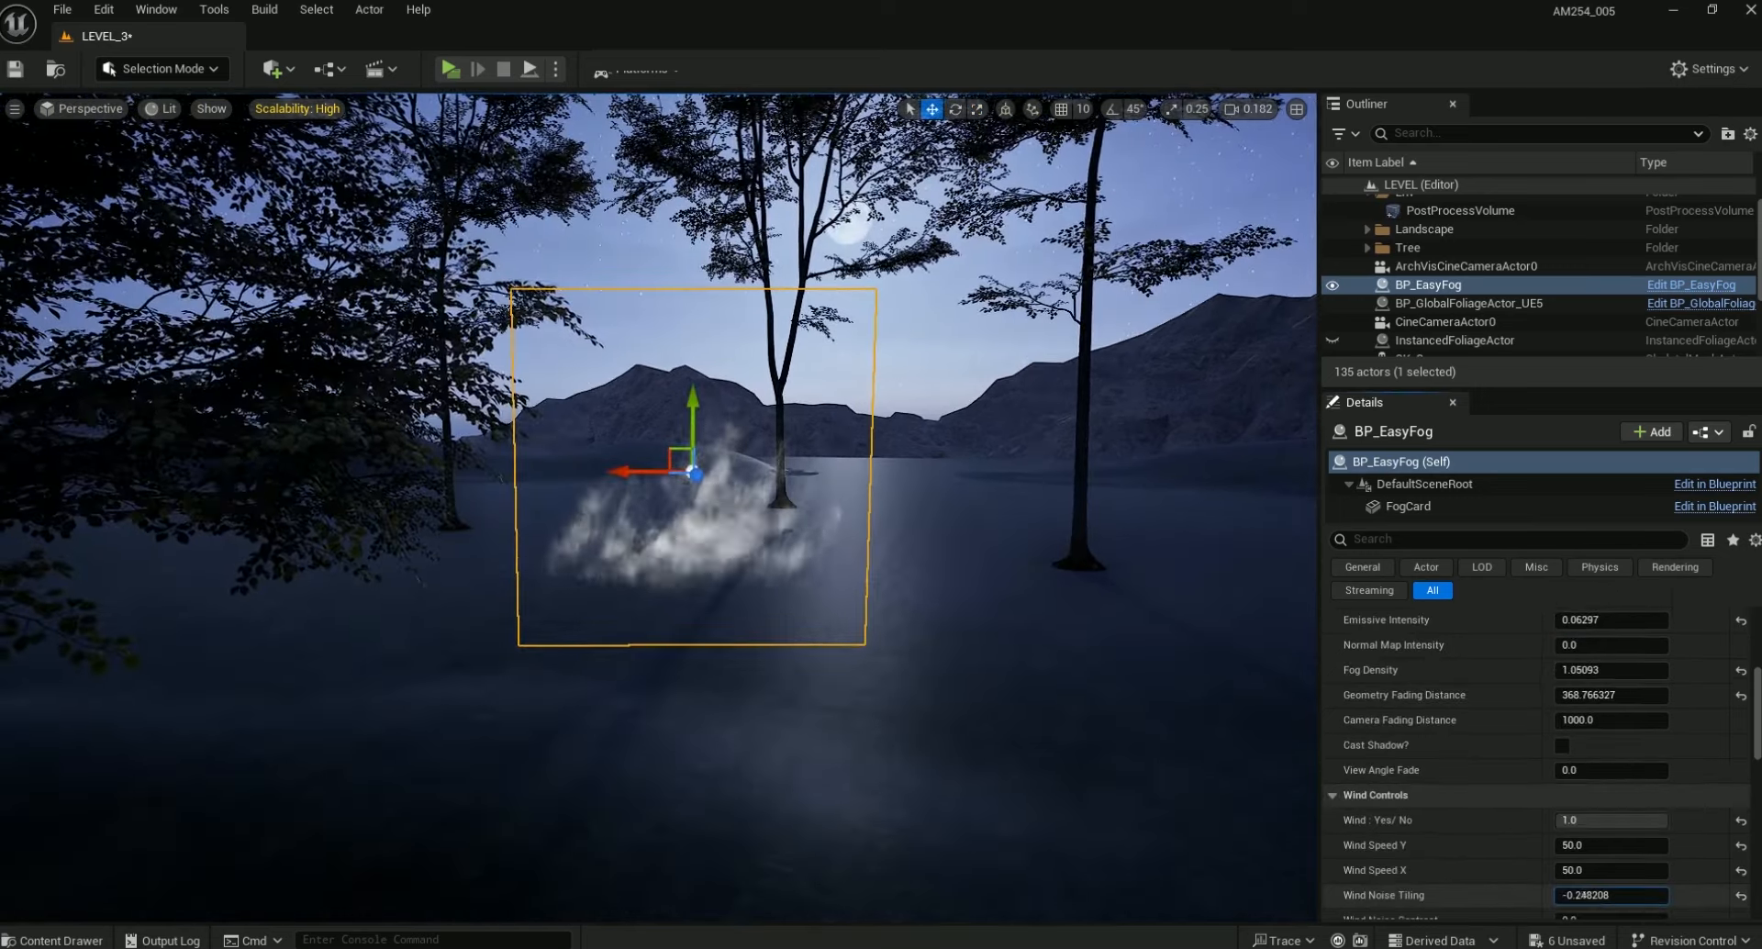
alt+drag(674, 473, 1096, 484)
key(e)
right_drag(1175, 640, 1213, 640)
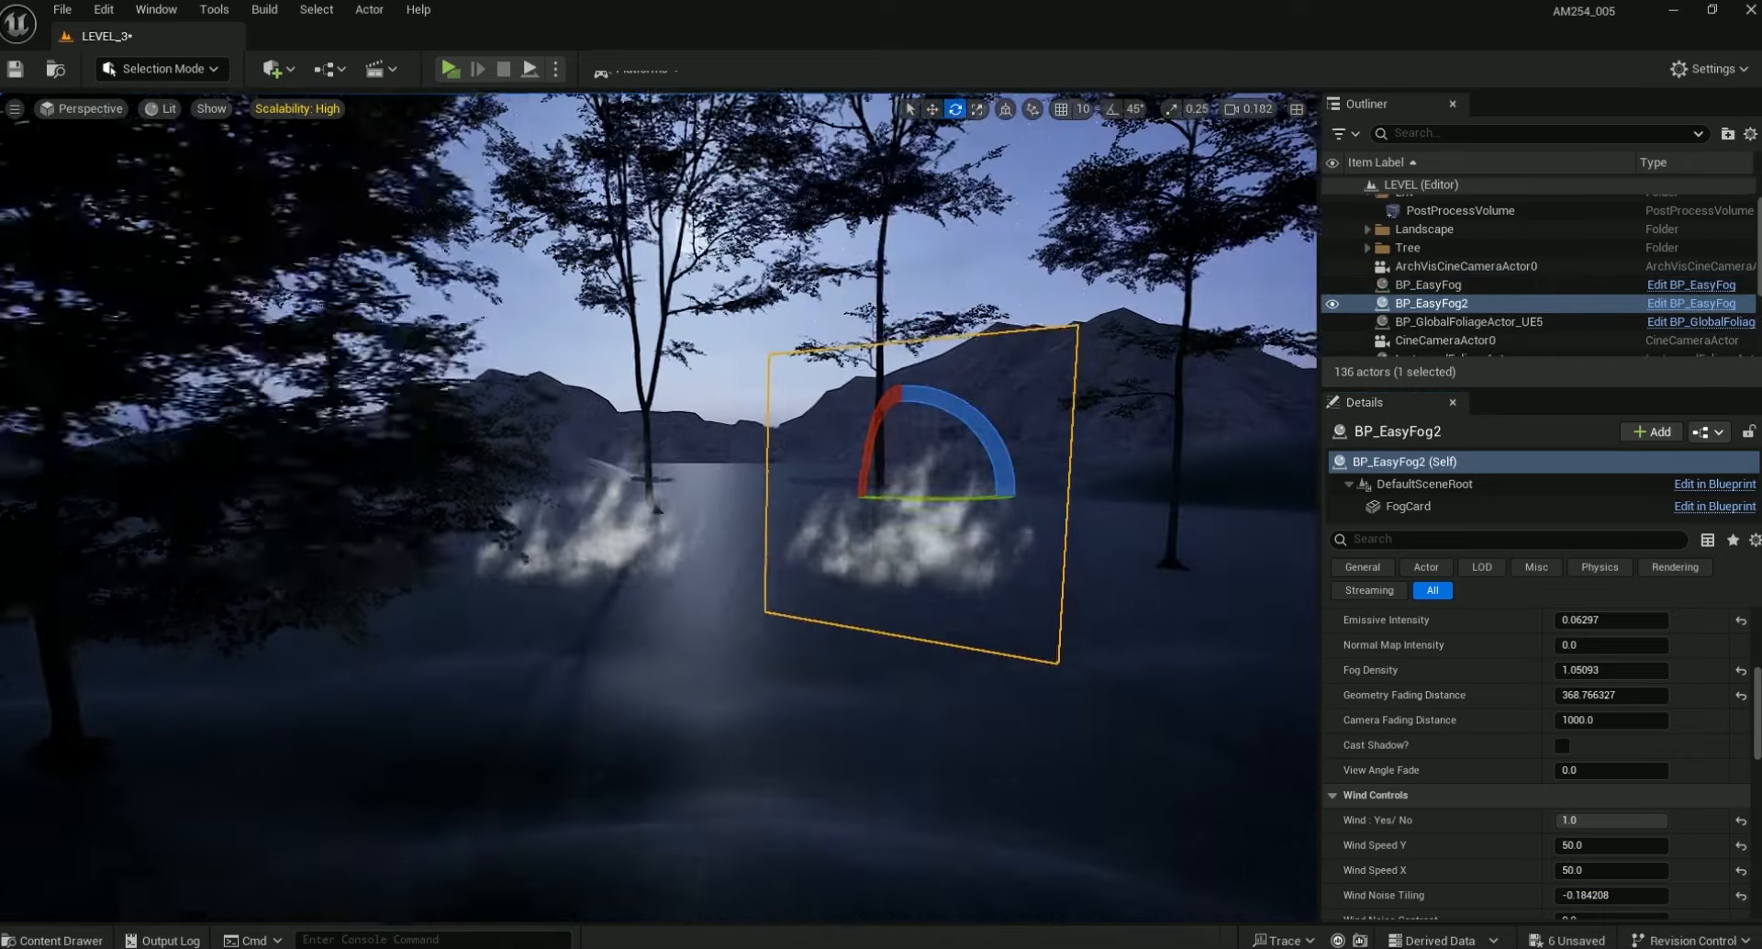
Assign T_mountainFog_06_mask as BP_EasyFog2's Opacity Map and T_mountainFog_06_N as its Normal Map
click(62, 939)
click(29, 934)
mouse_move(1094, 940)
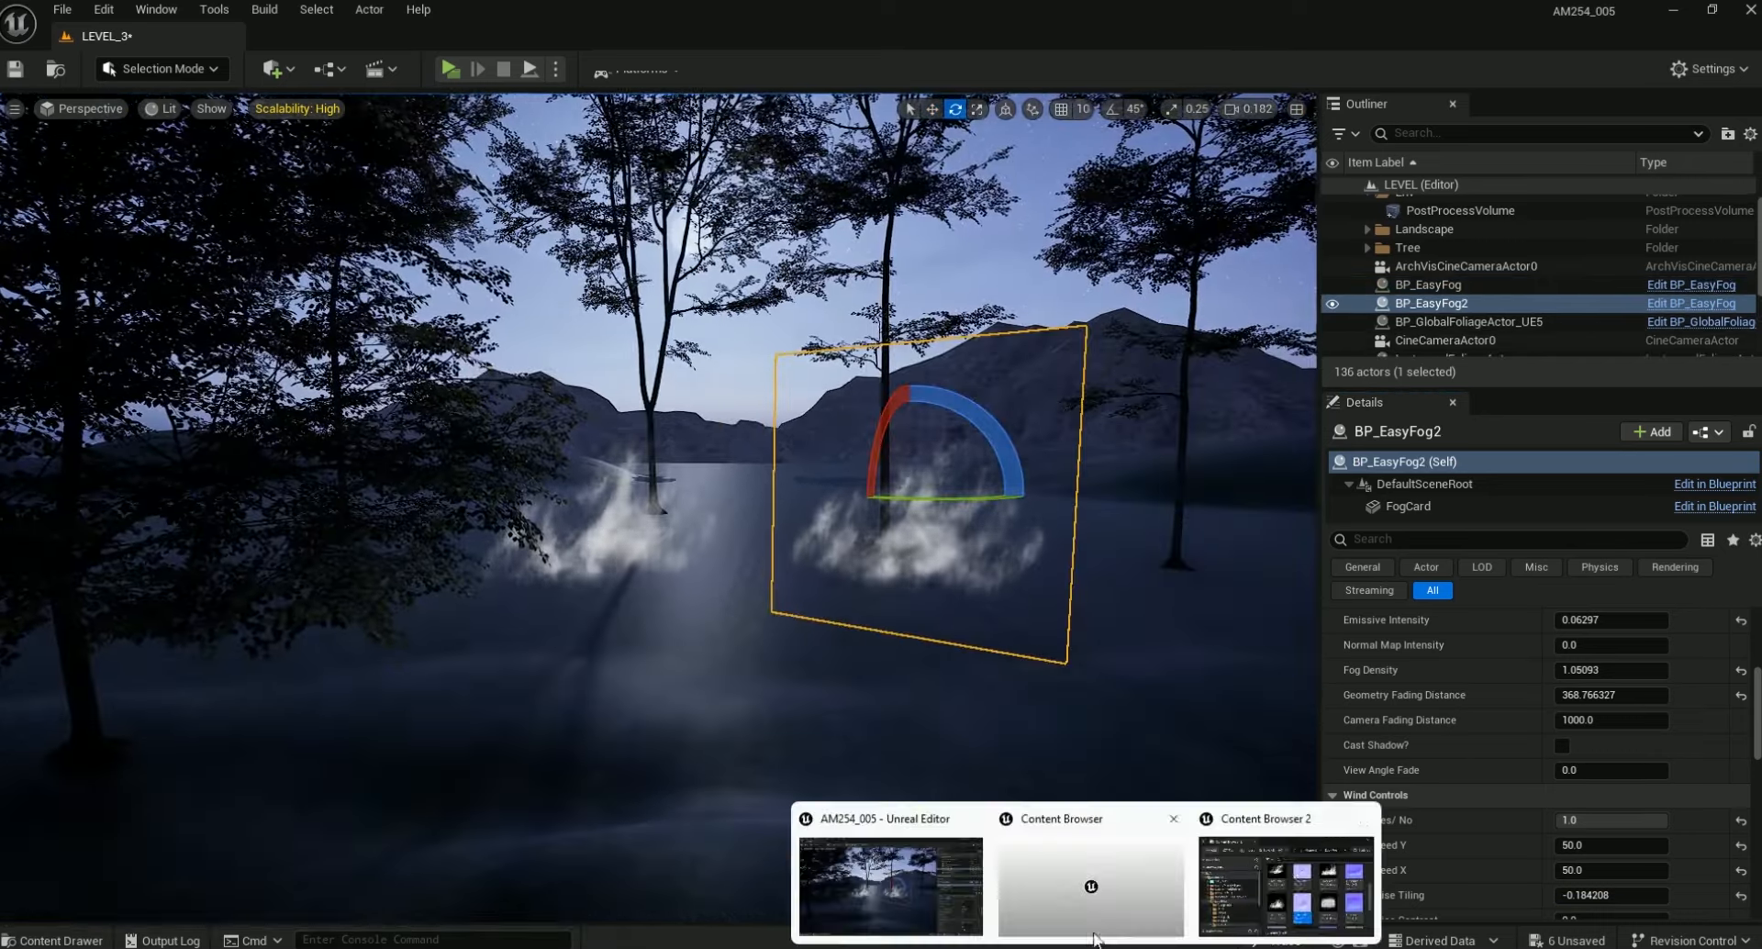
click(1285, 886)
scroll(1599, 780, up, 10)
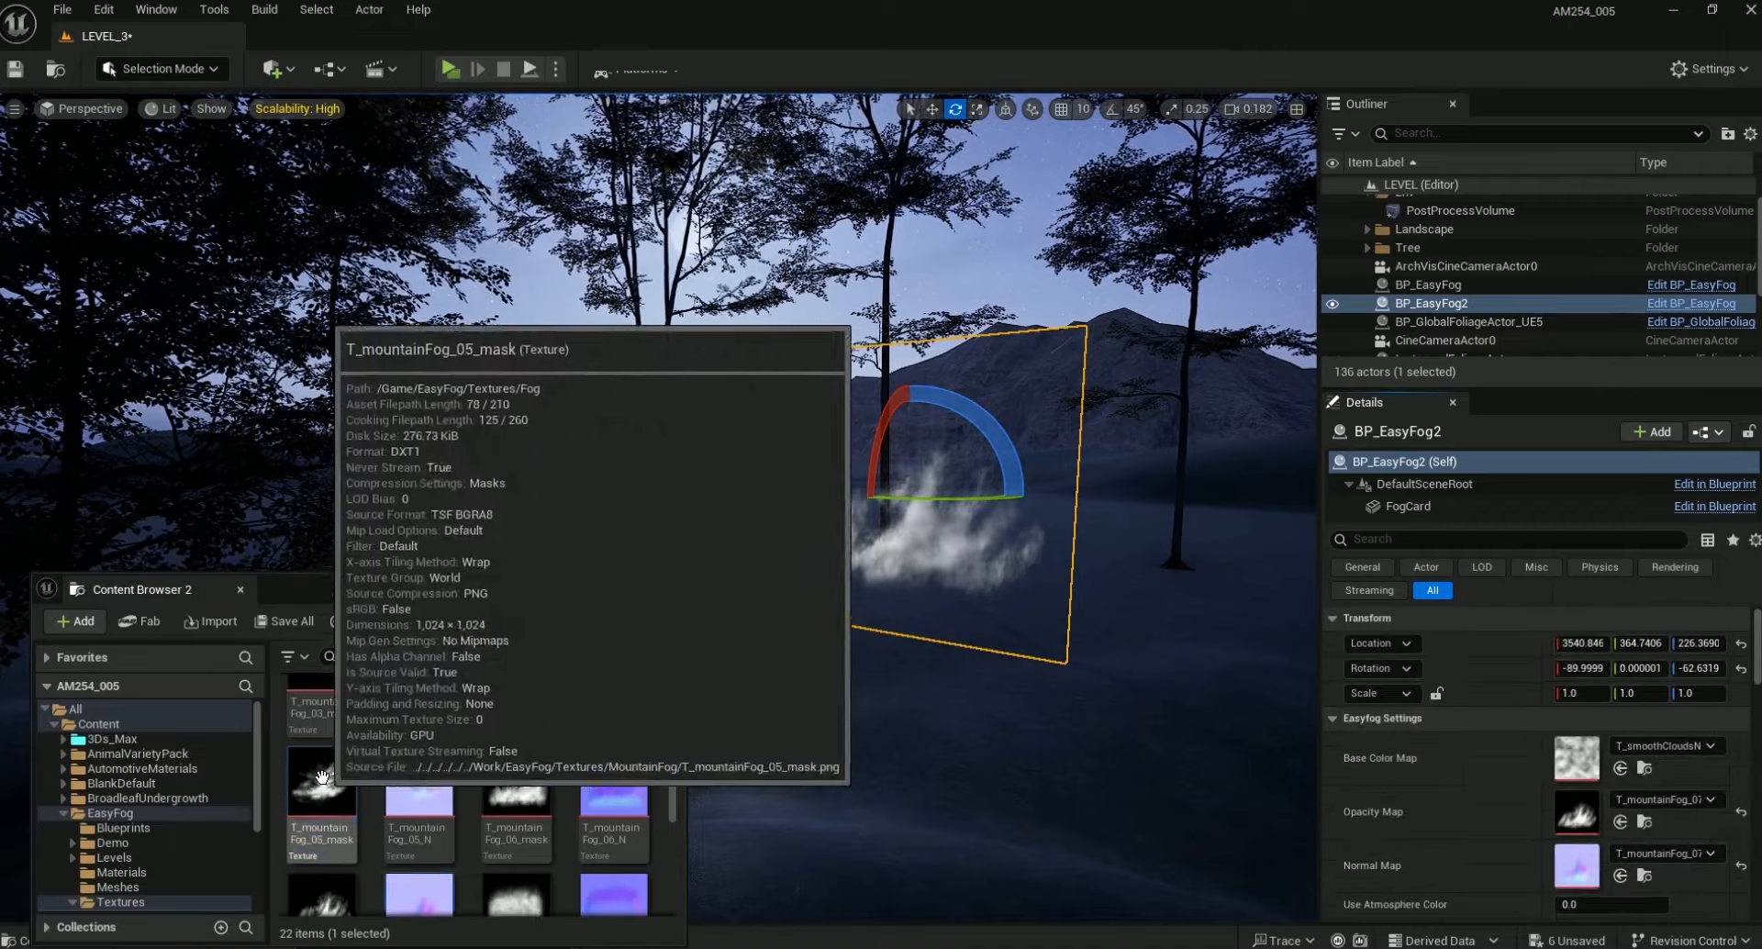
click(322, 778)
click(516, 784)
click(1622, 824)
click(615, 789)
click(1621, 878)
click(590, 583)
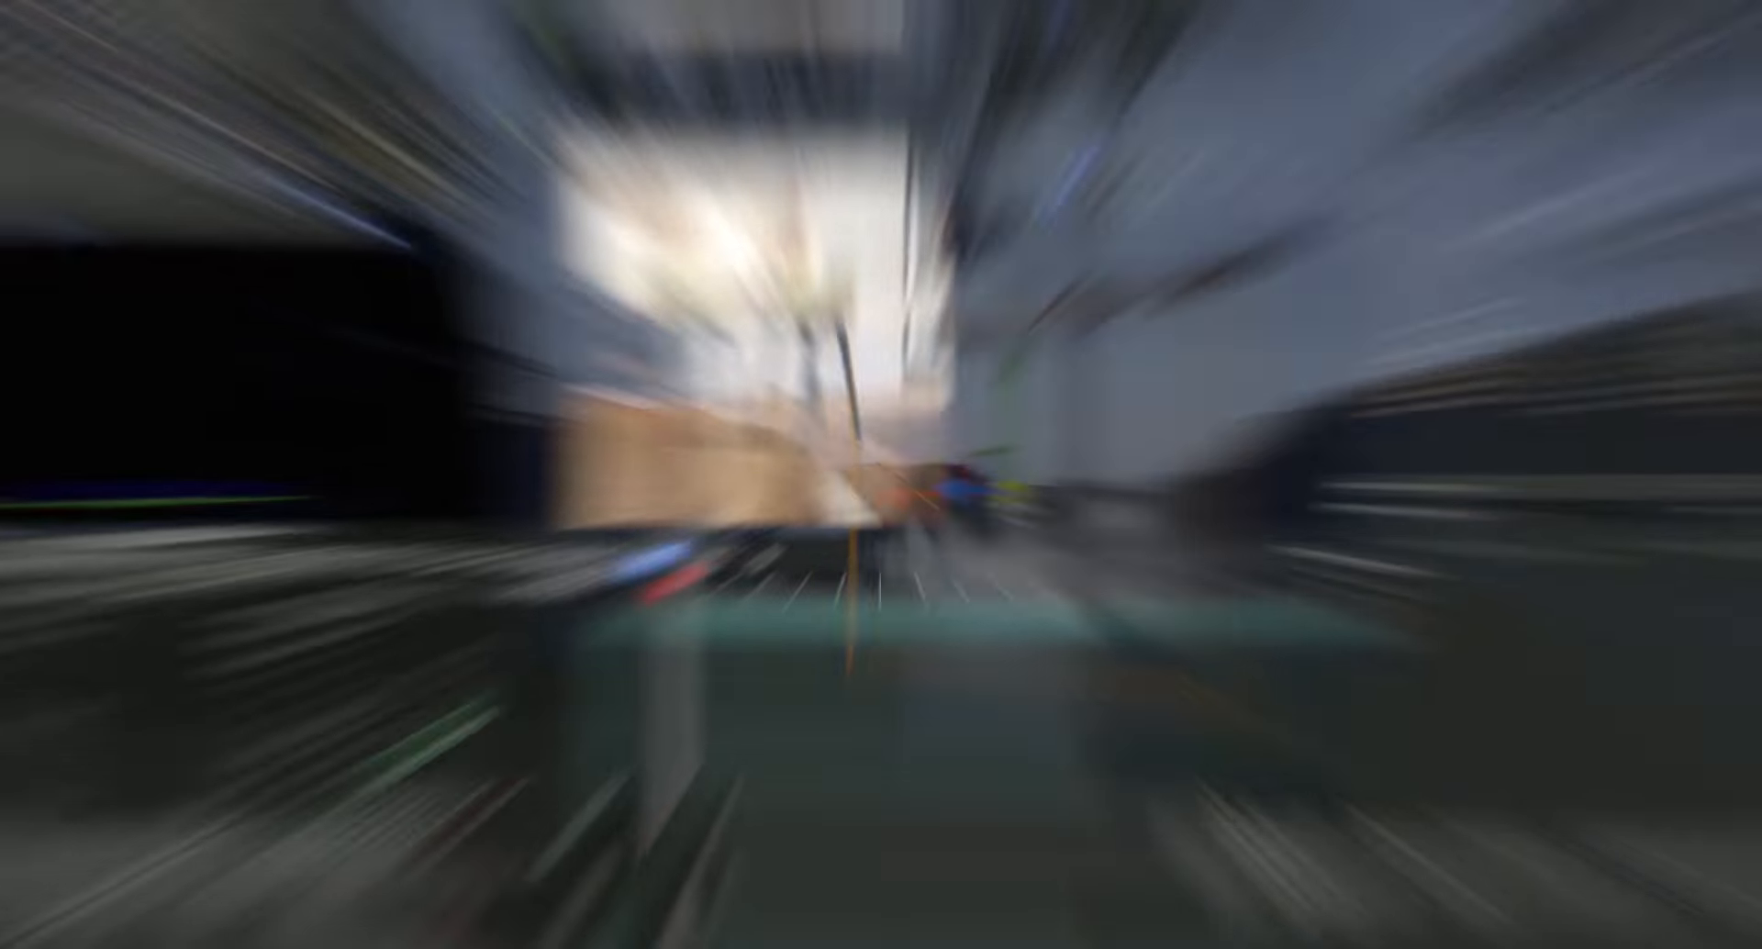
Key CineCamera_K's location and yaw at frame 0 and at frame 239 with X -323, Y 10 and Yaw 8, and play the move
click(504, 712)
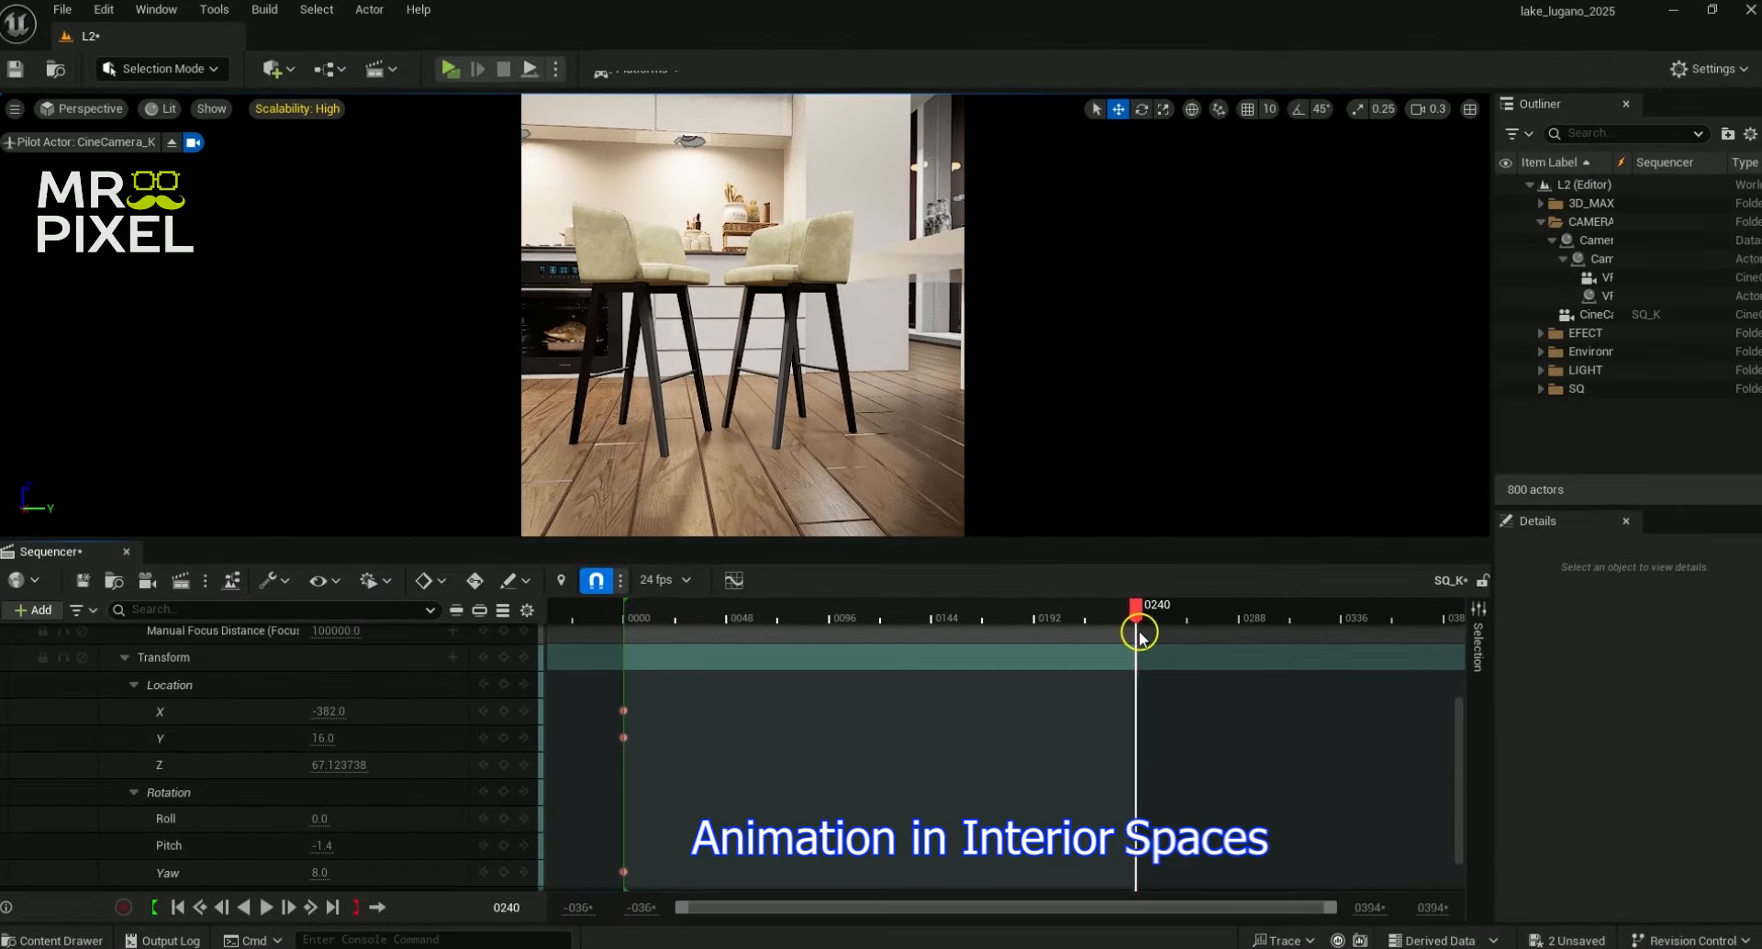
mouse_move(327, 712)
mouse_down()
mouse_move(363, 700)
mouse_move(318, 736)
mouse_up()
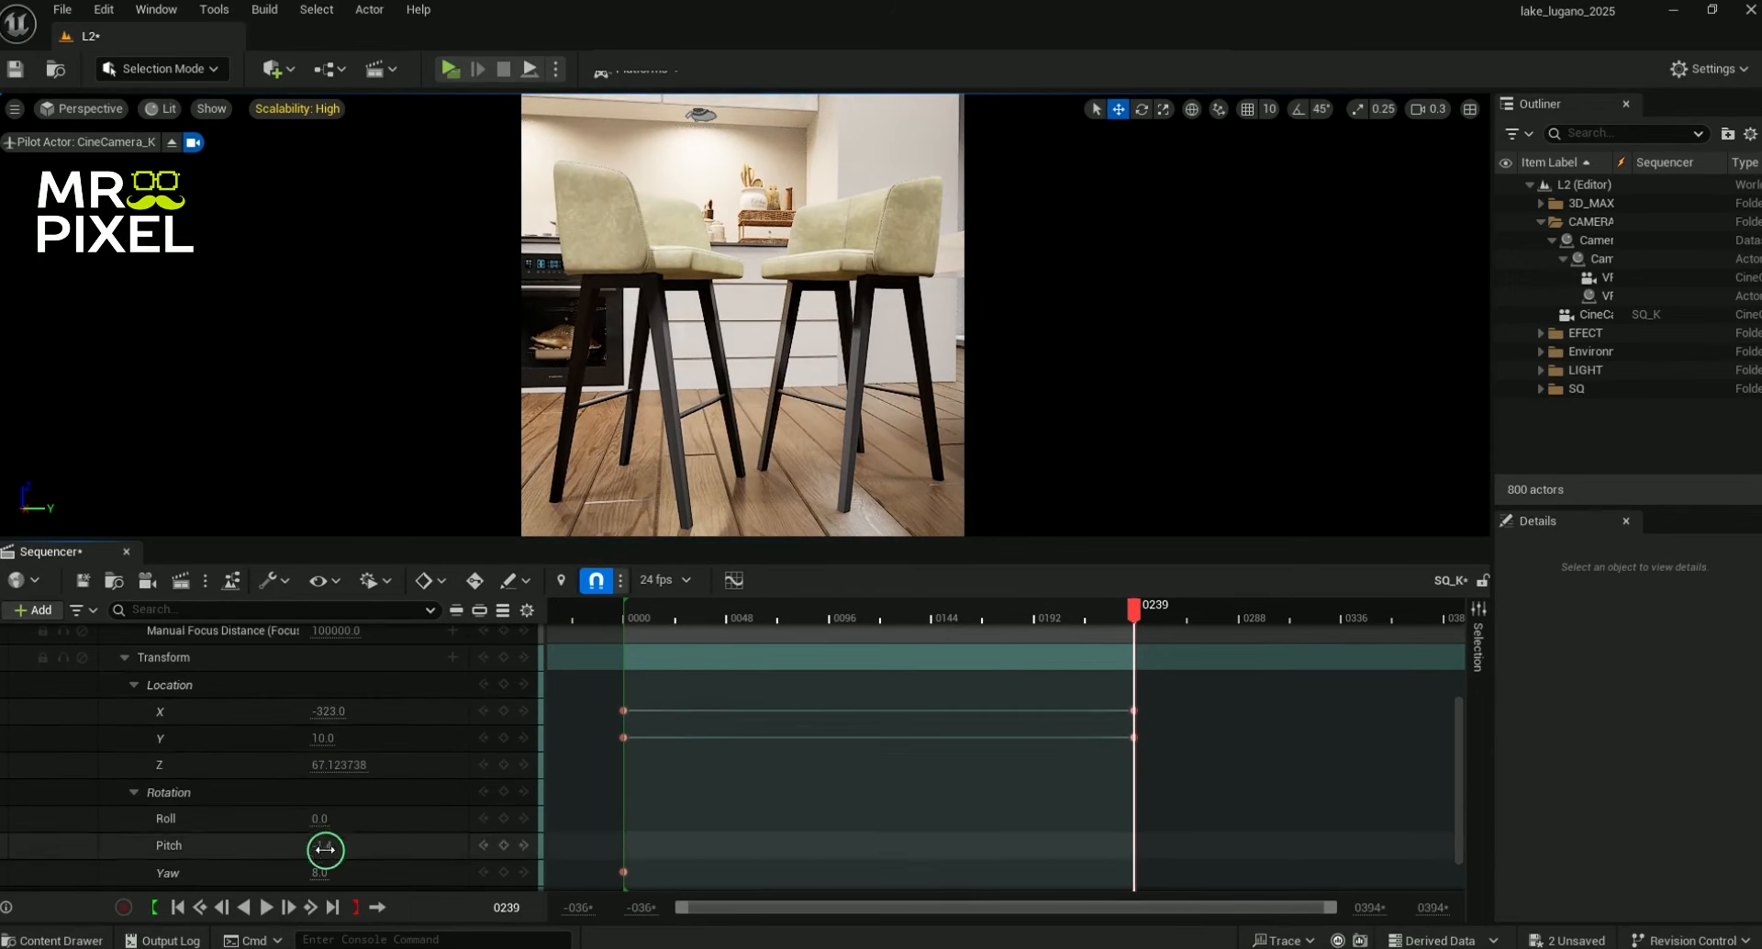
scroll(380, 858, down, 1)
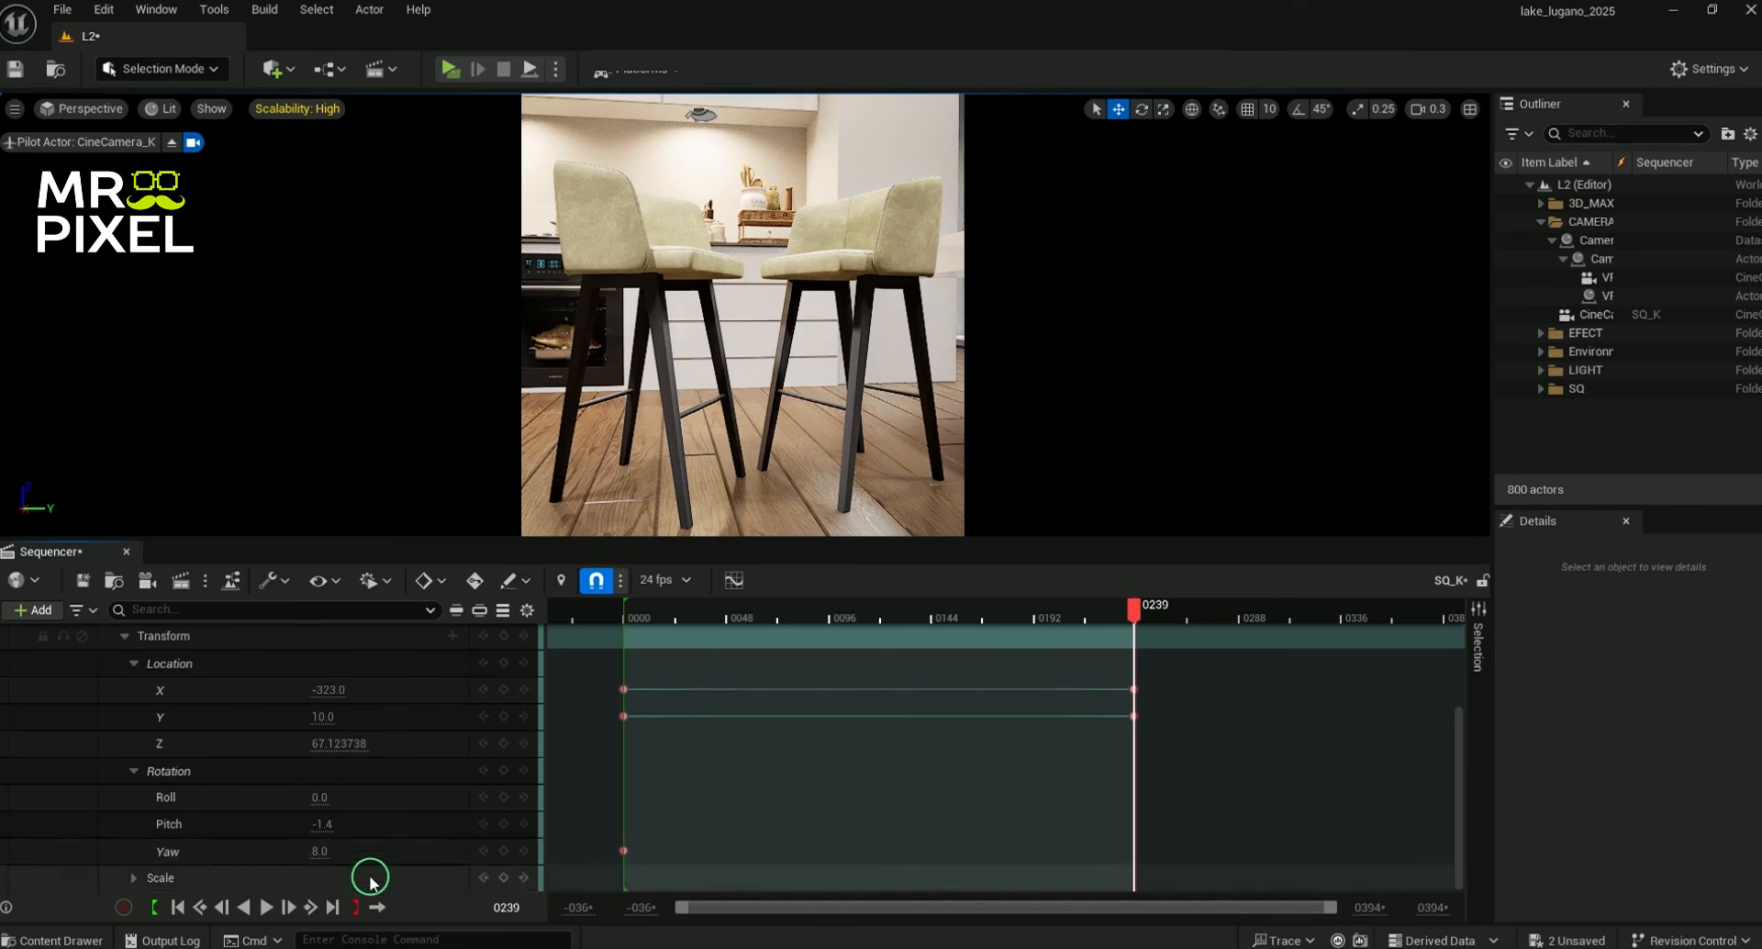
click(503, 851)
drag(1117, 623, 616, 606)
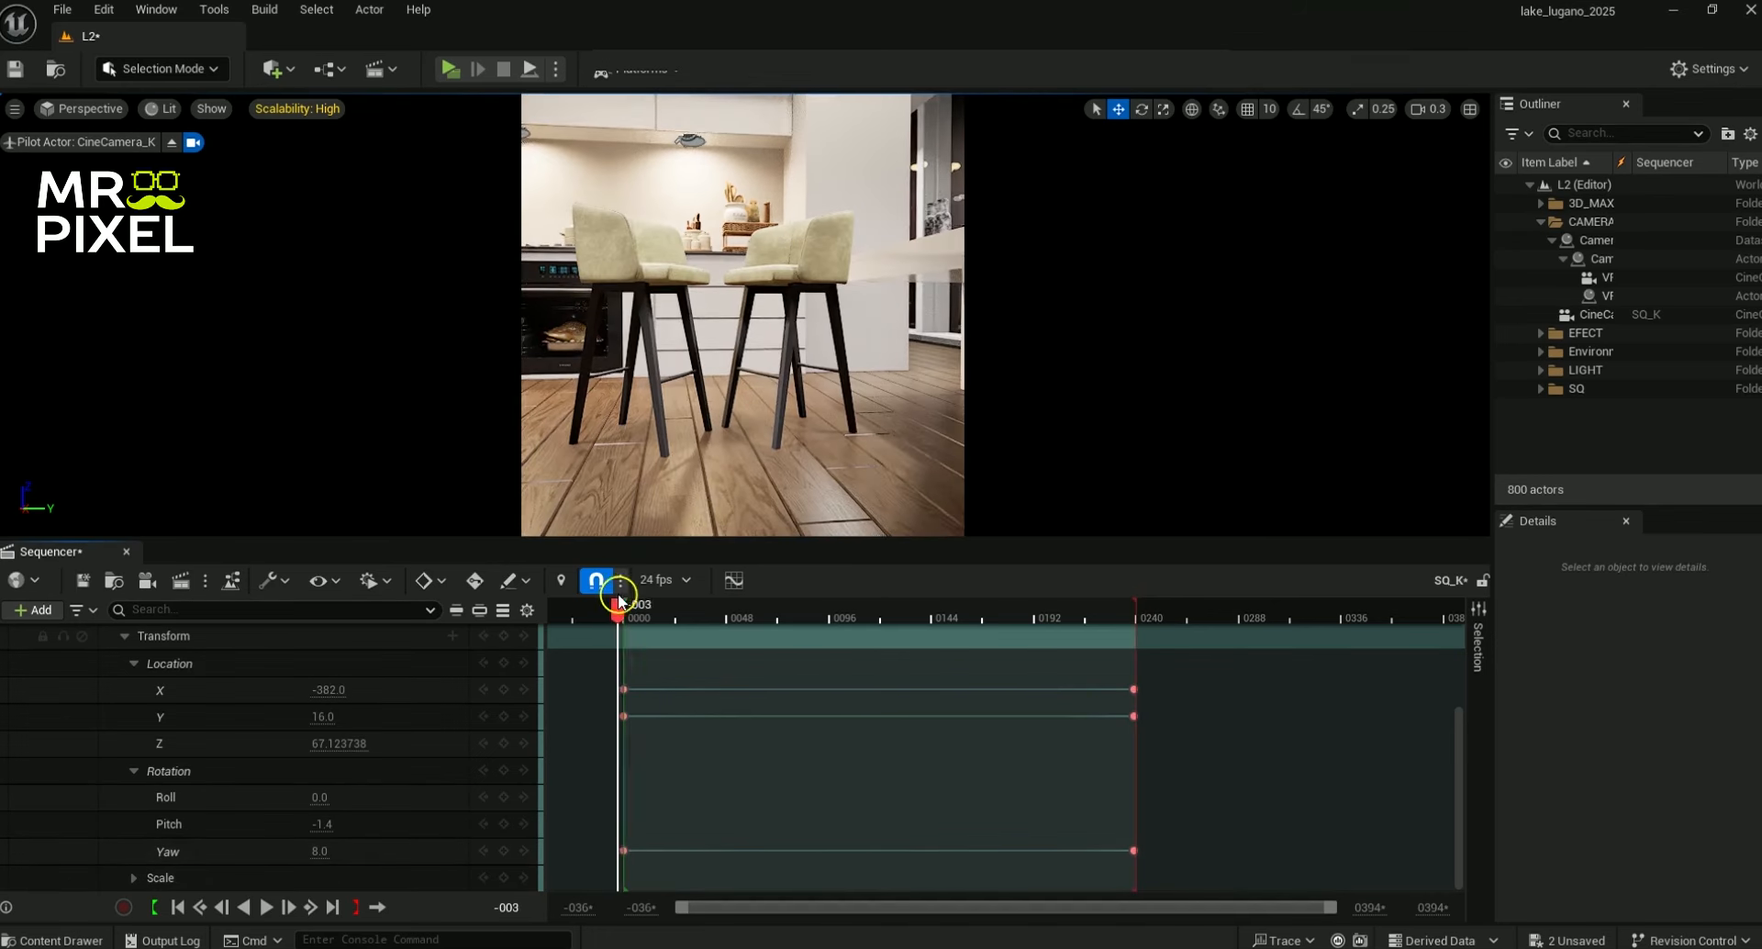
key(space)
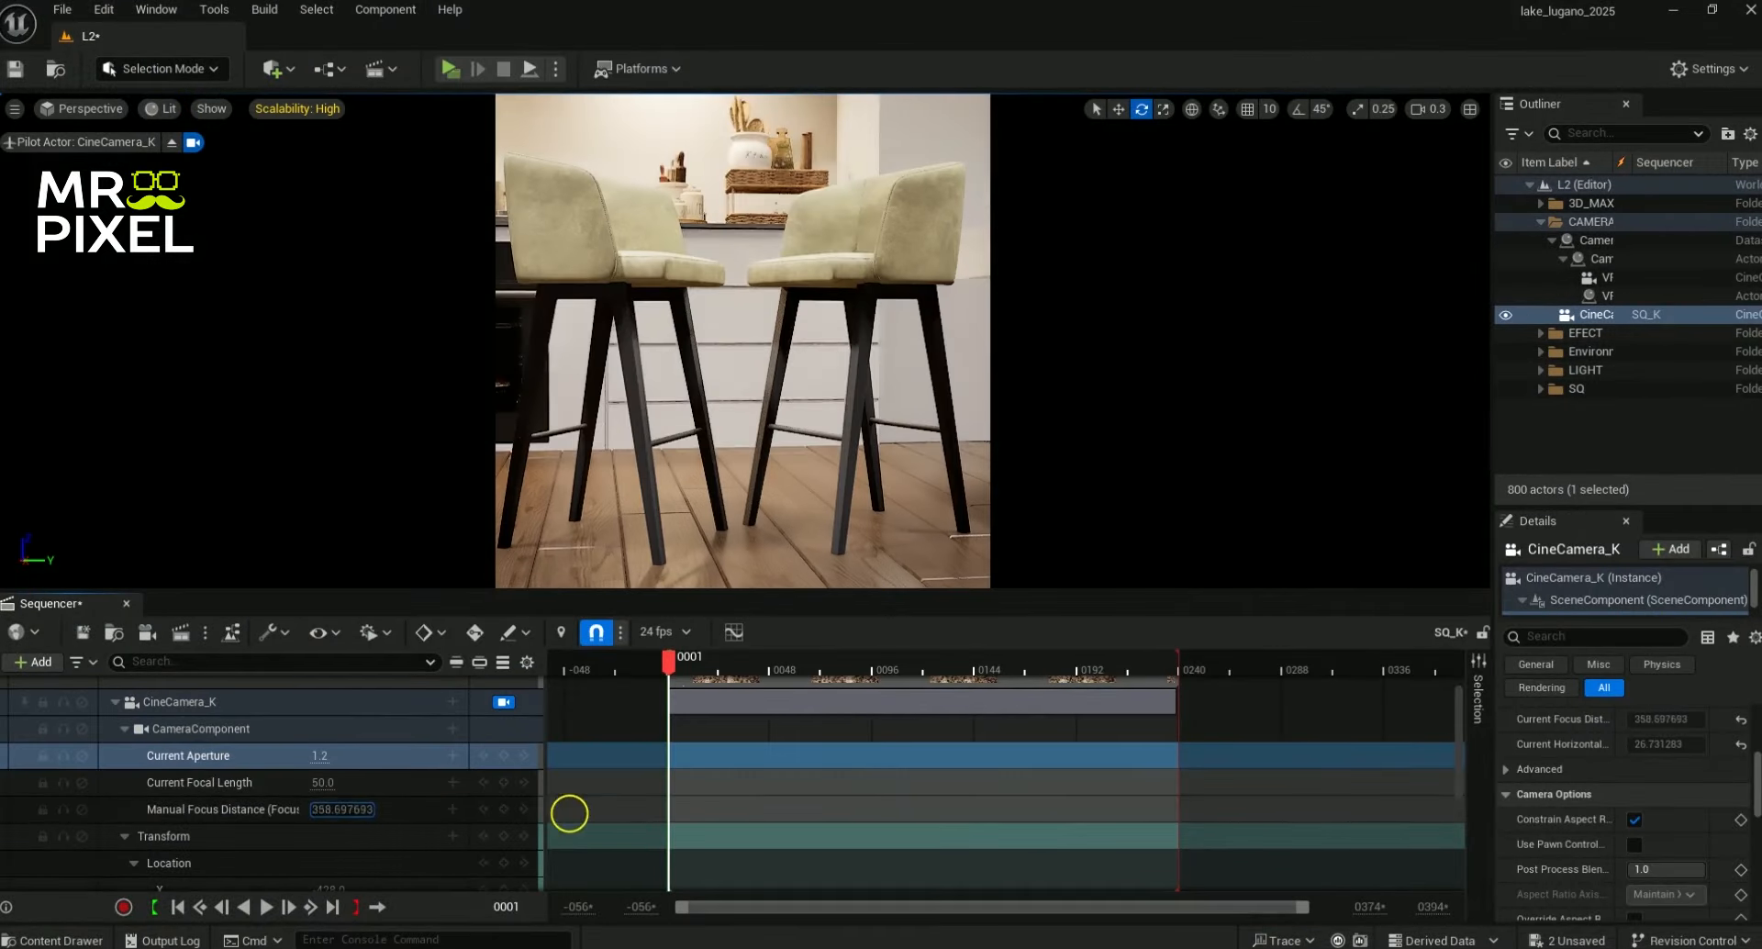
Set CineCamera_K's Manual Focus Distance to about 194.94 to focus on the chairs, keying it and the Current Aperture at frame 1
drag(569, 813, 535, 803)
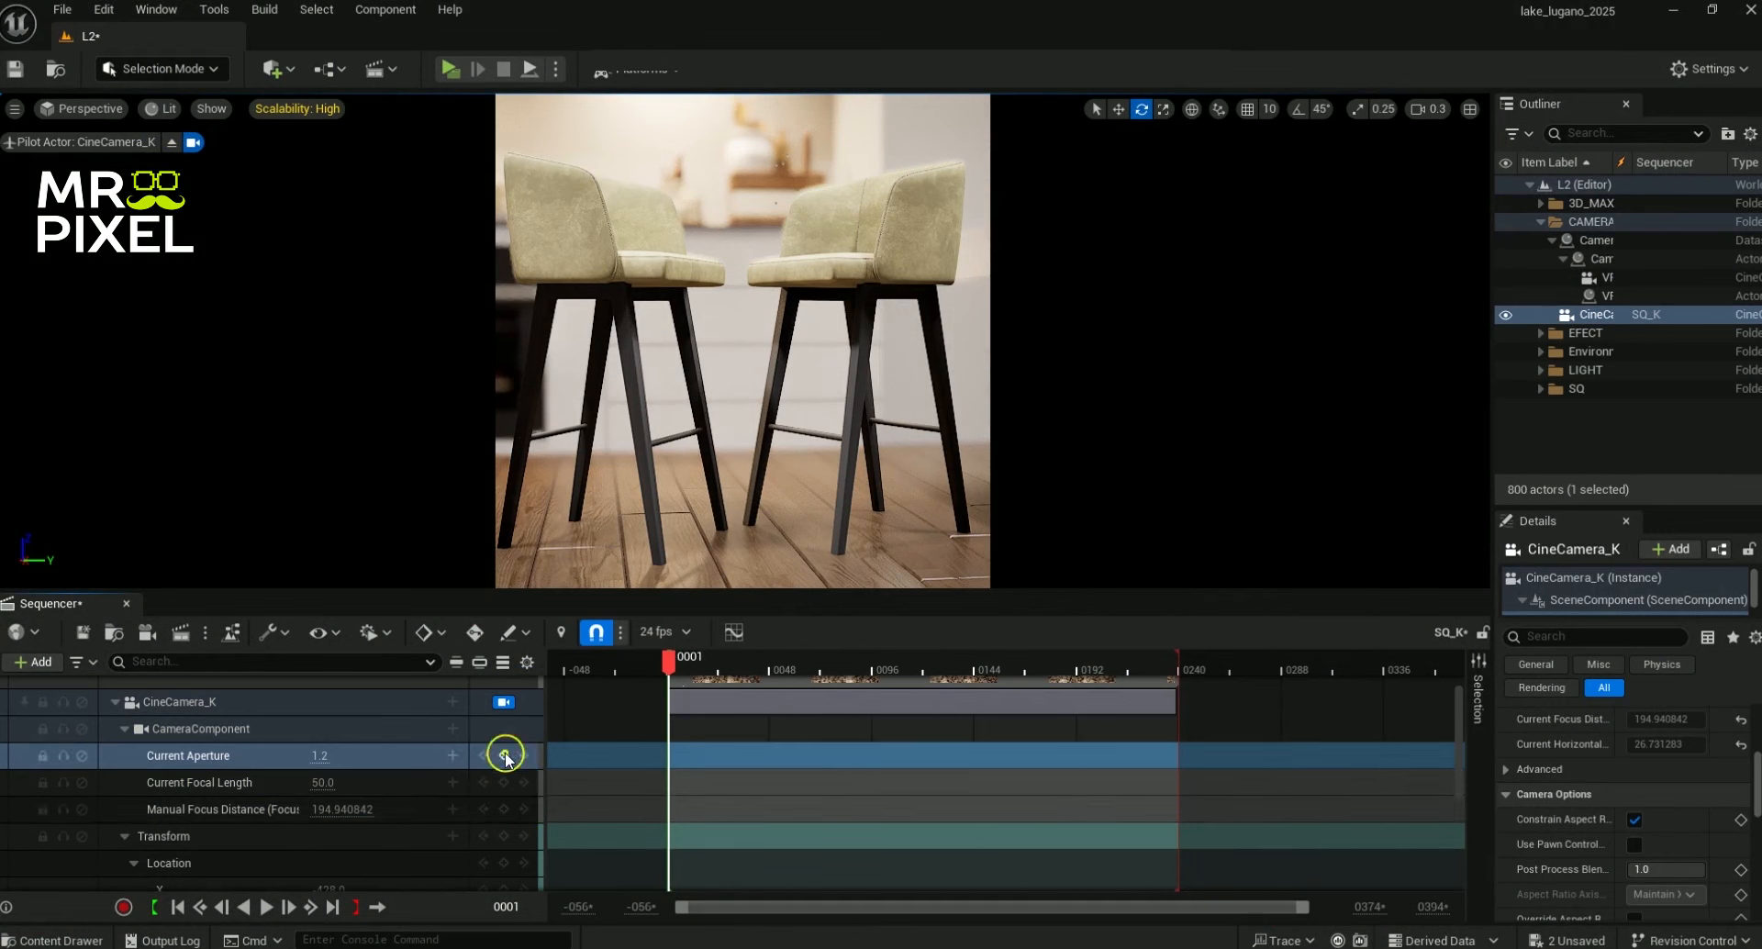
click(504, 755)
click(510, 782)
scroll(441, 823, down, 2)
scroll(504, 822, down, 1)
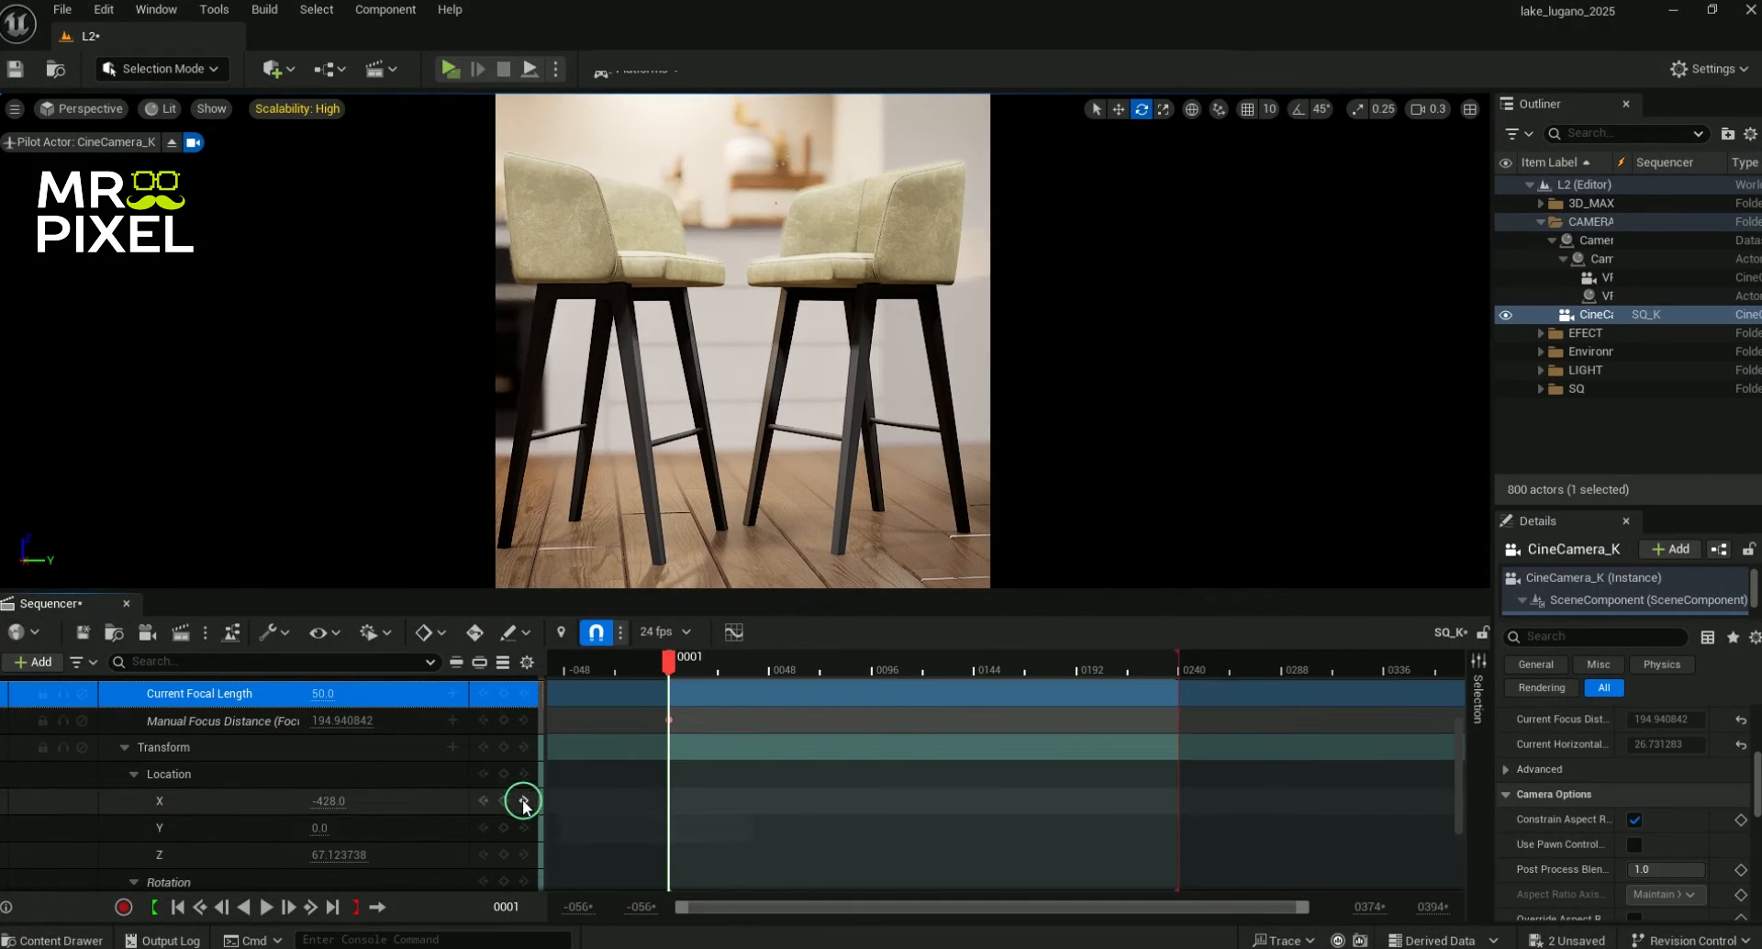
Key CineCamera_K's location at frame 1, and key X -365, Y 9 and Z 90 at frame 240
click(504, 828)
click(503, 854)
drag(668, 660, 781, 663)
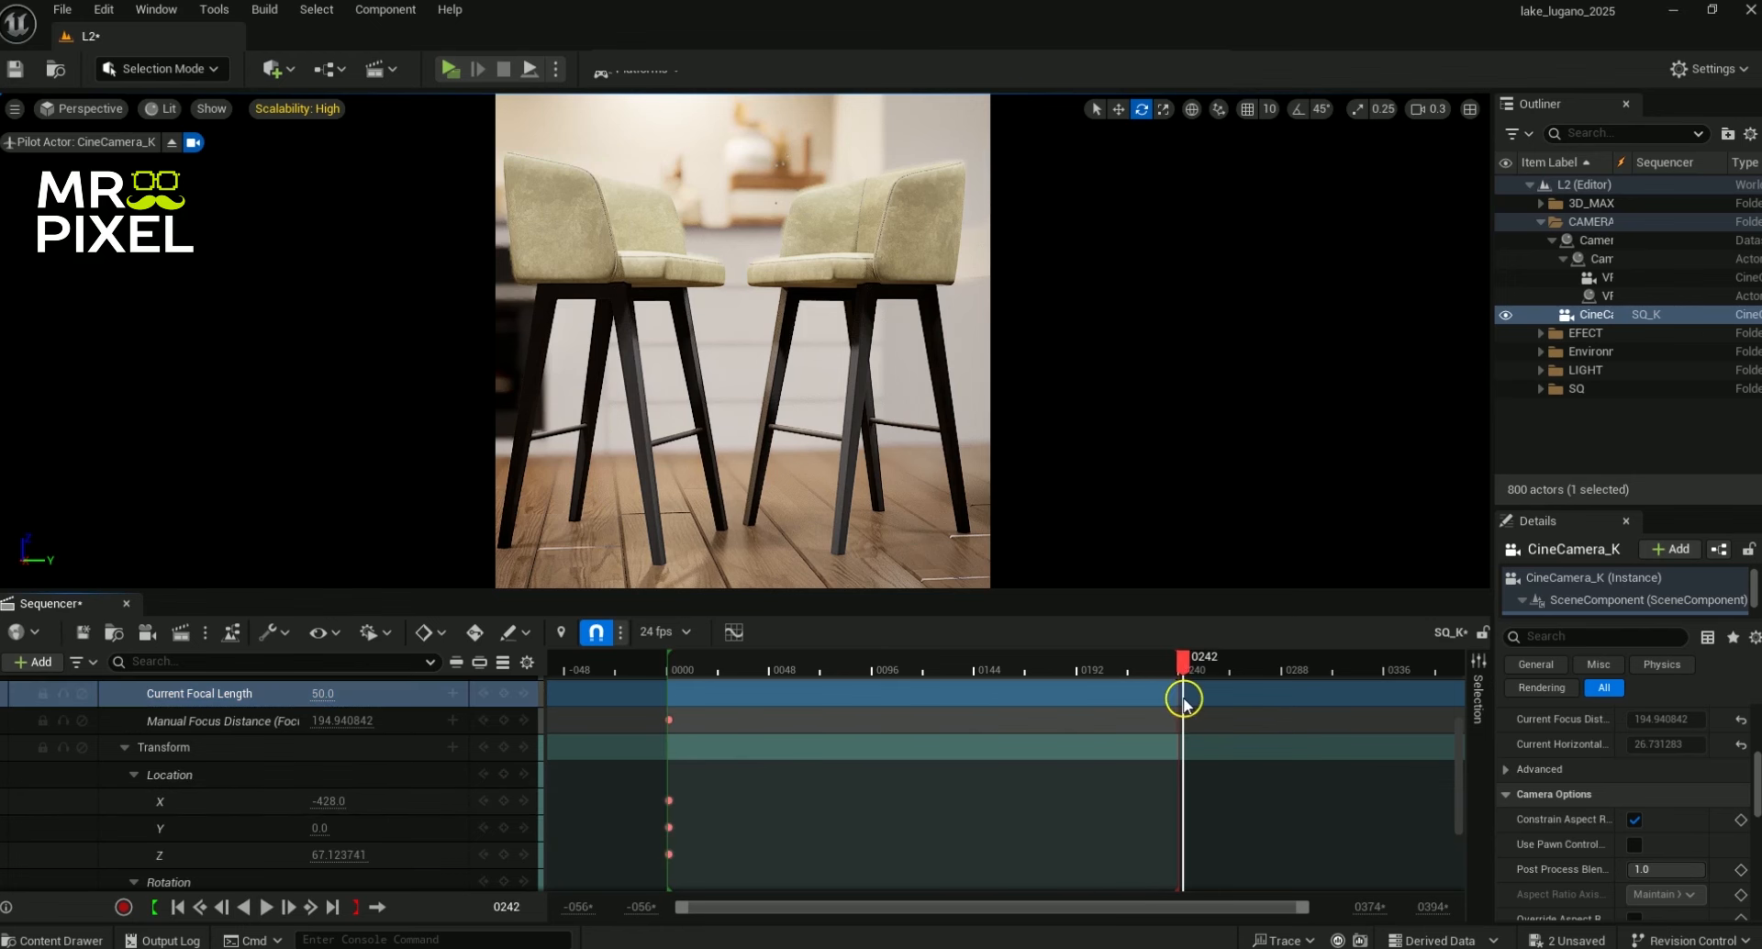
mouse_move(338, 856)
mouse_down()
mouse_move(334, 799)
mouse_move(367, 795)
mouse_move(327, 846)
mouse_move(332, 830)
mouse_up()
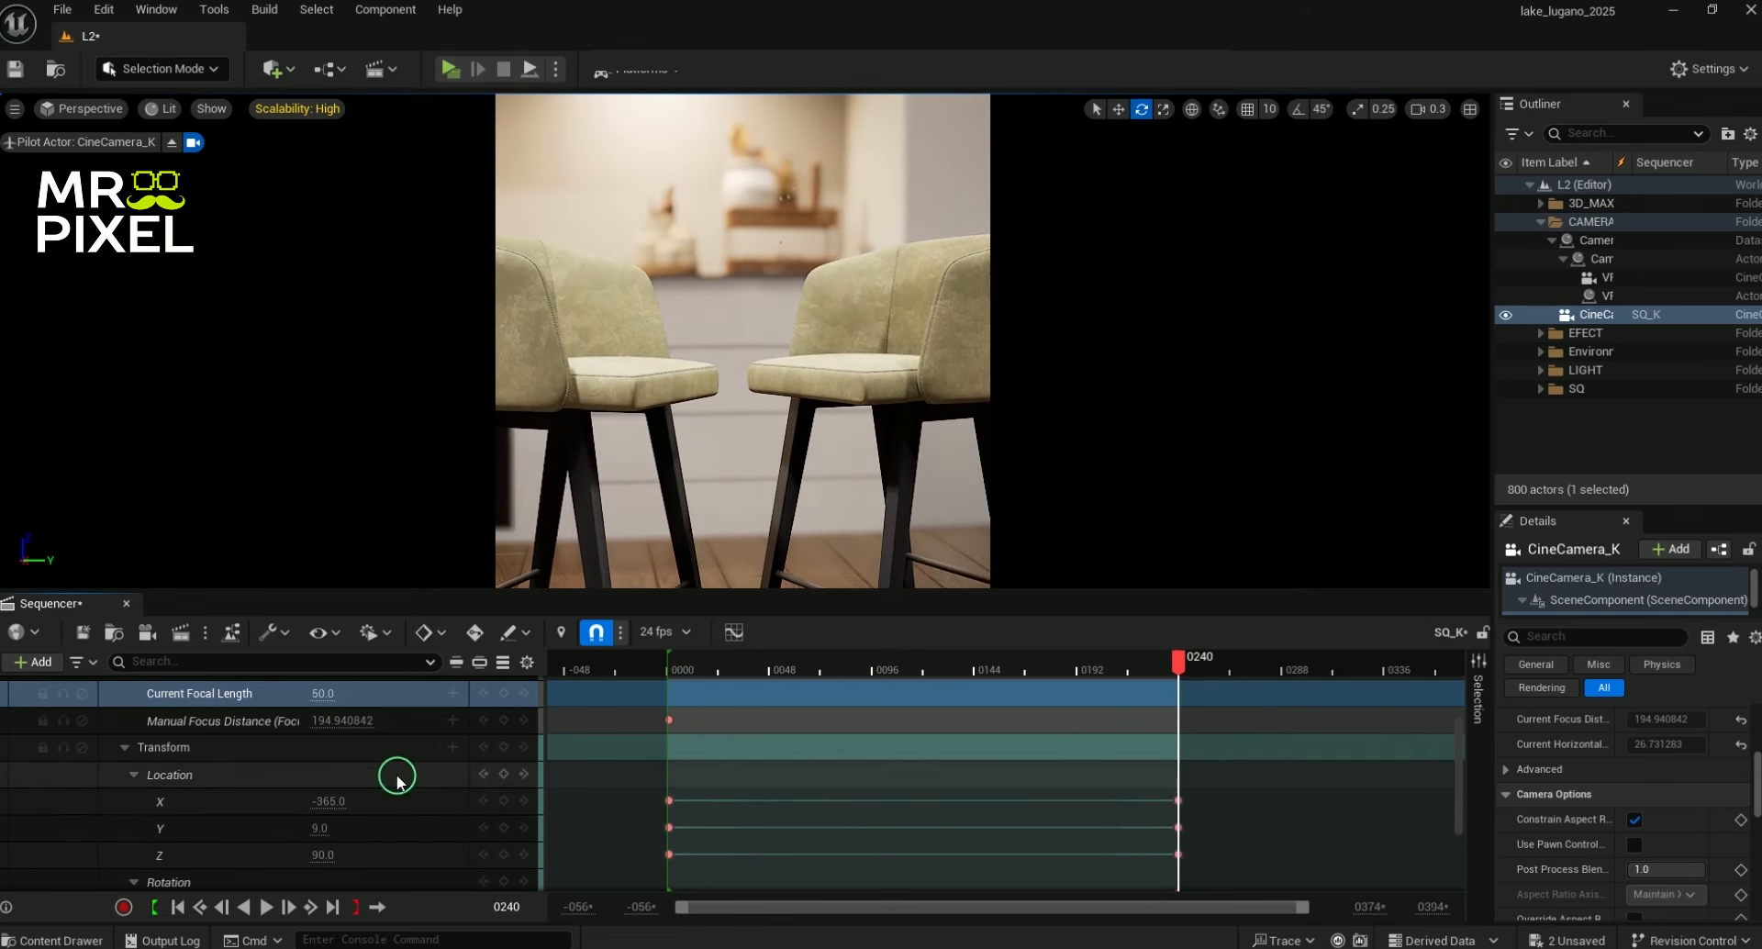
Set the Manual Focus Distance to about 468.98 at frame 240 to focus on the kitchen shelf, and play the animation
scroll(377, 772, up, 2)
drag(354, 775, 324, 780)
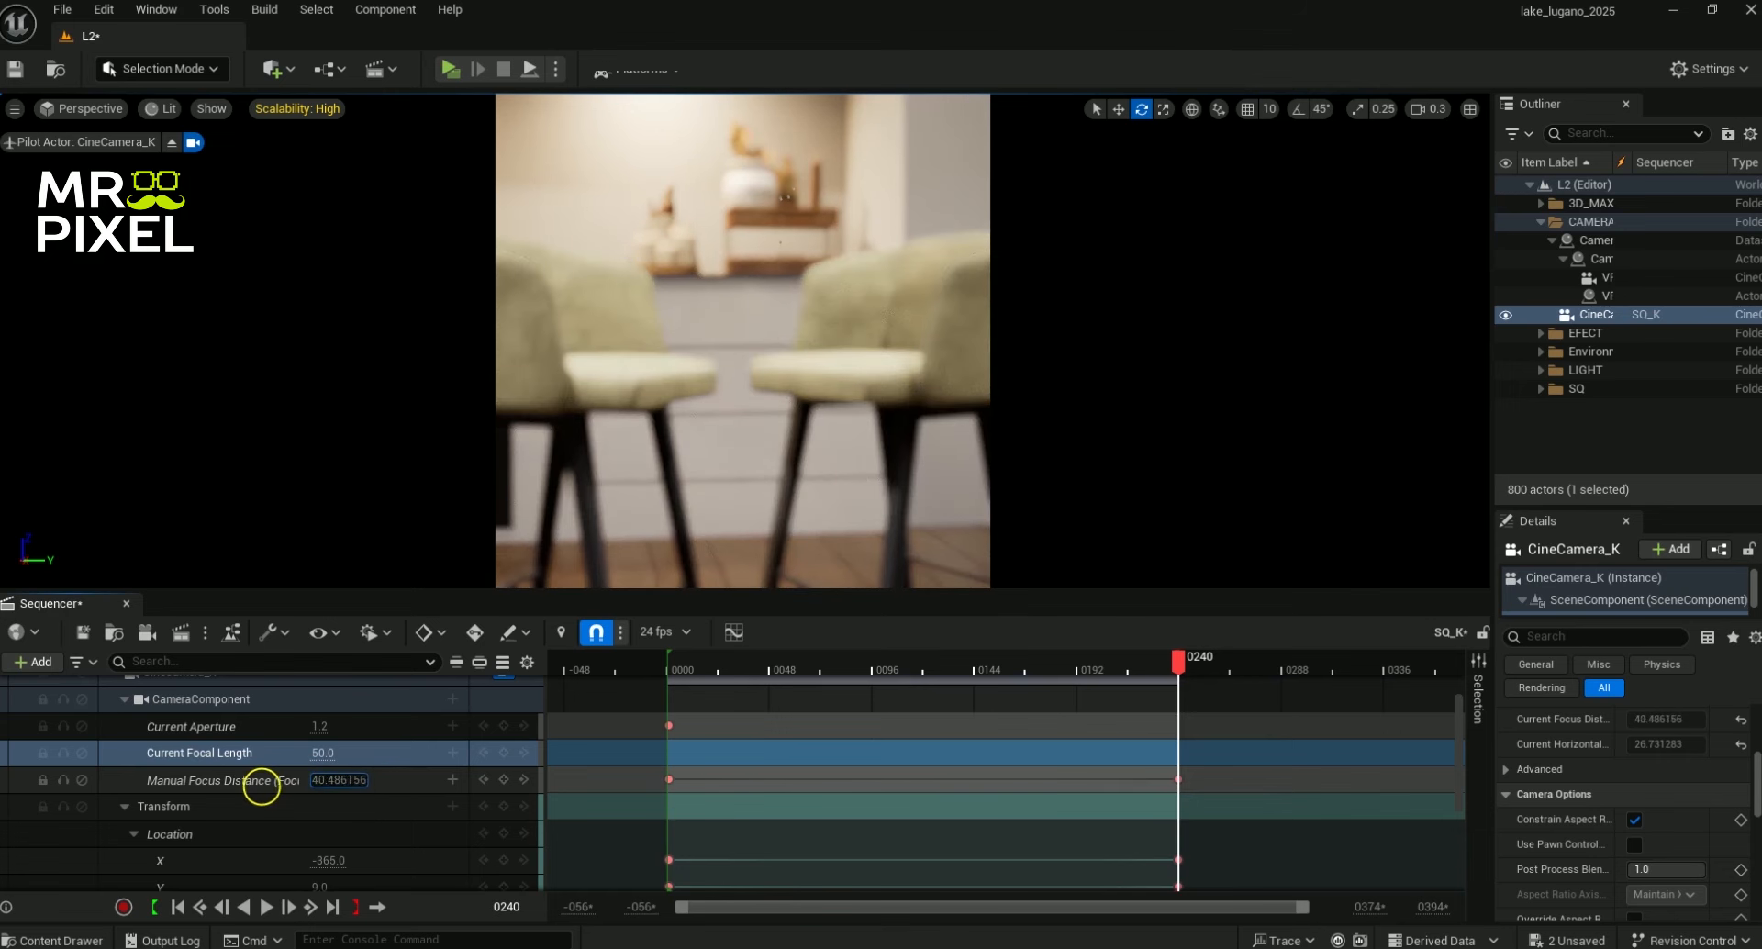
drag(313, 794, 389, 798)
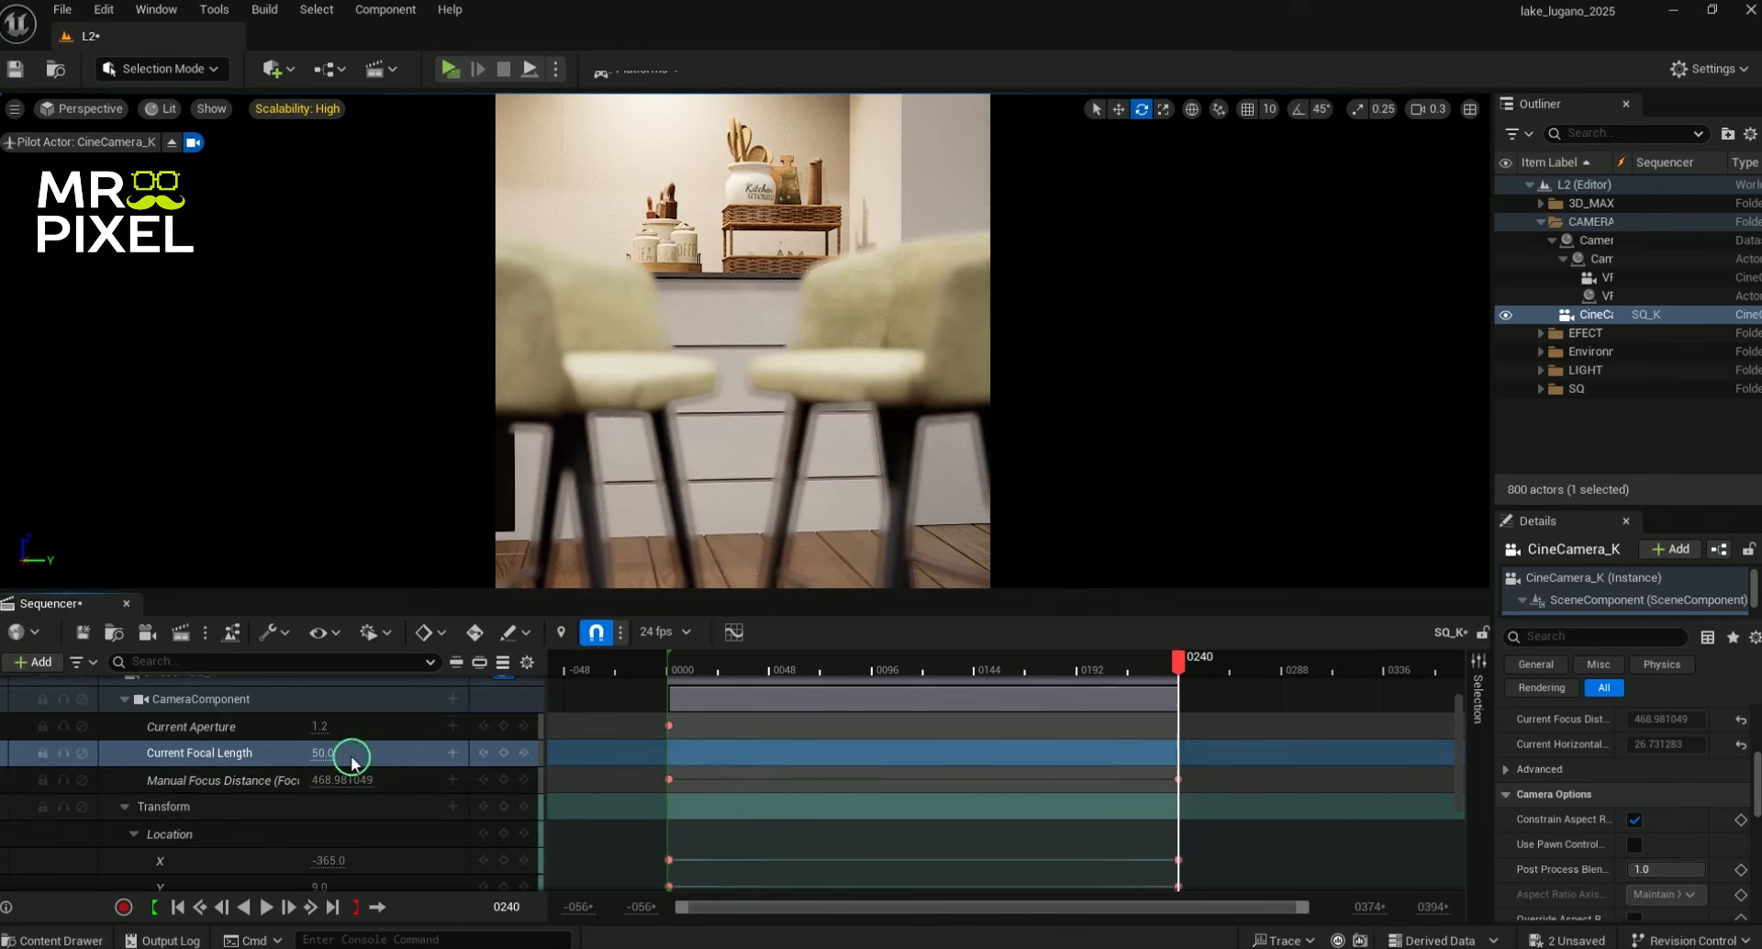
key(space)
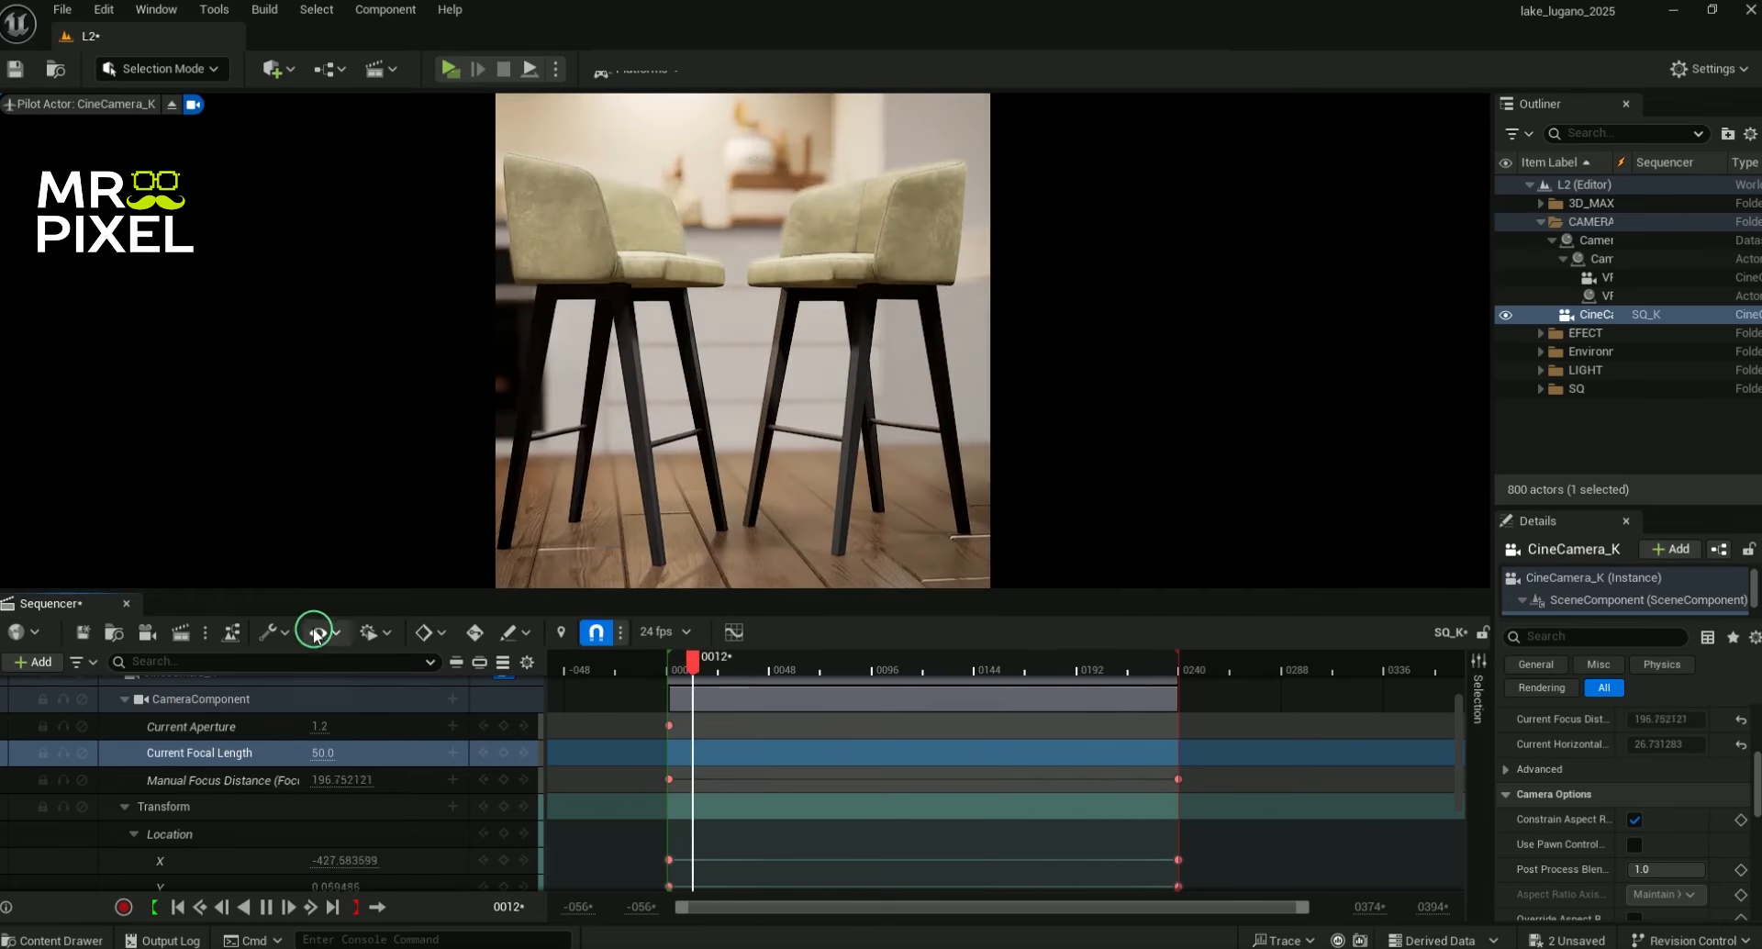
key(space)
drag(303, 589, 328, 760)
drag(715, 838, 669, 834)
key(space)
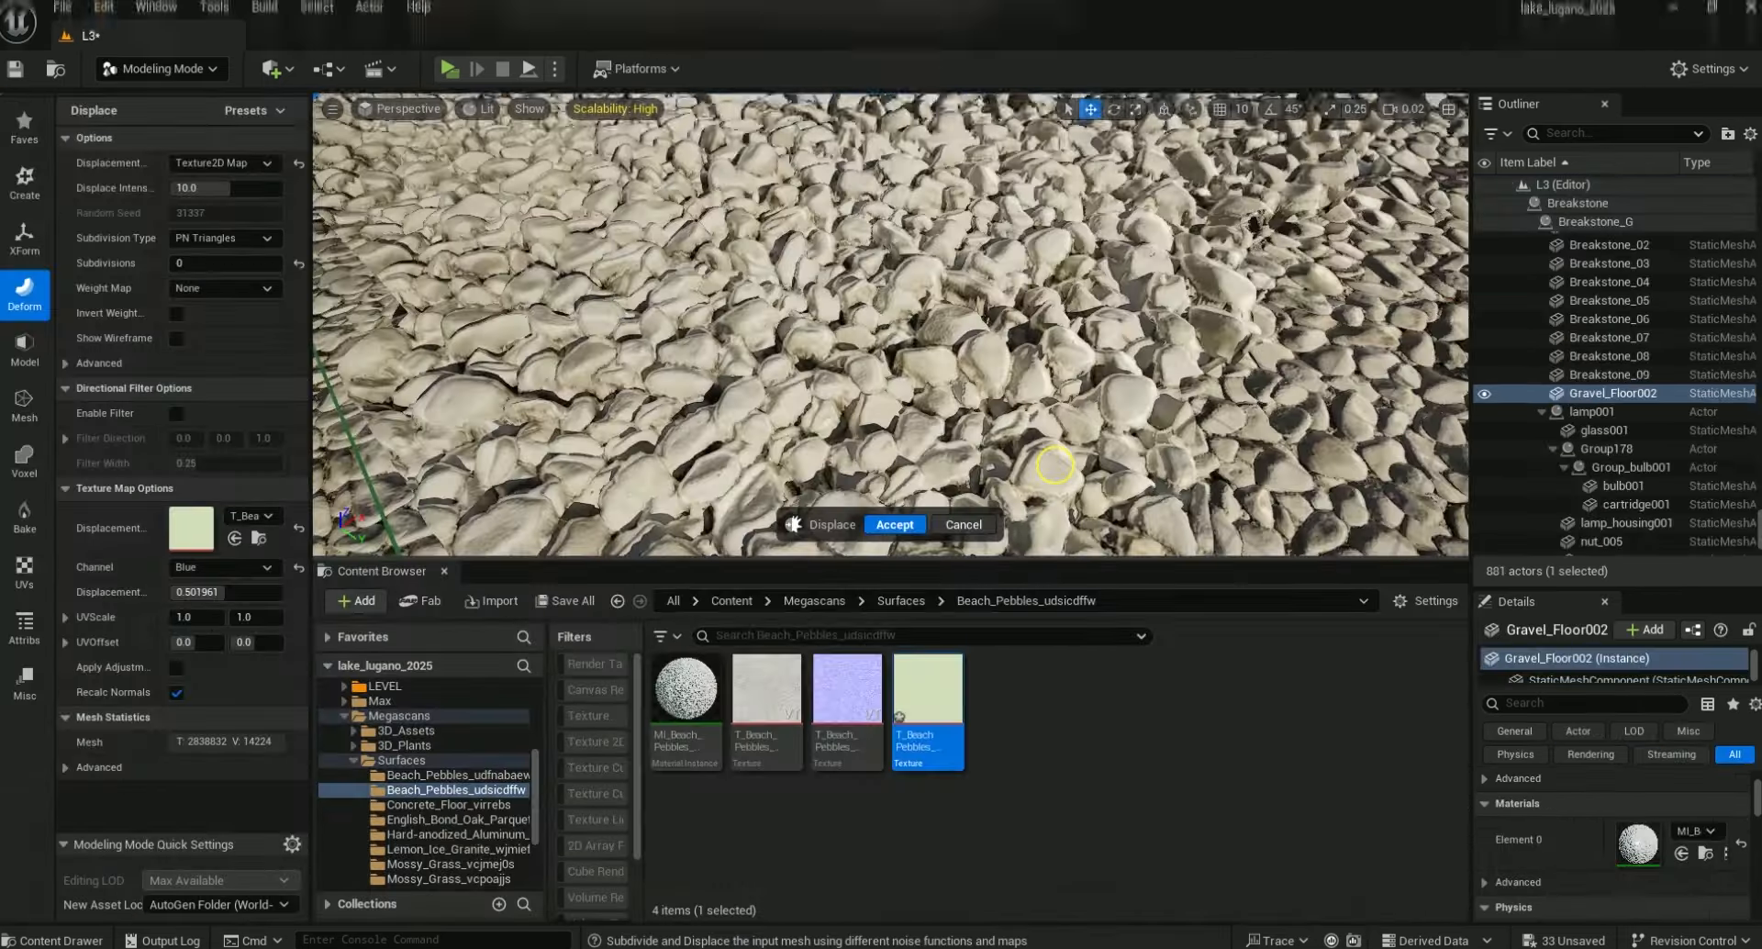
Try a Displace Intensity of about -31.6 and lower texture displacement base values, such as 0.437, on Gravel_Floor002
right_drag(1056, 466, 1008, 424)
drag(212, 186, 181, 187)
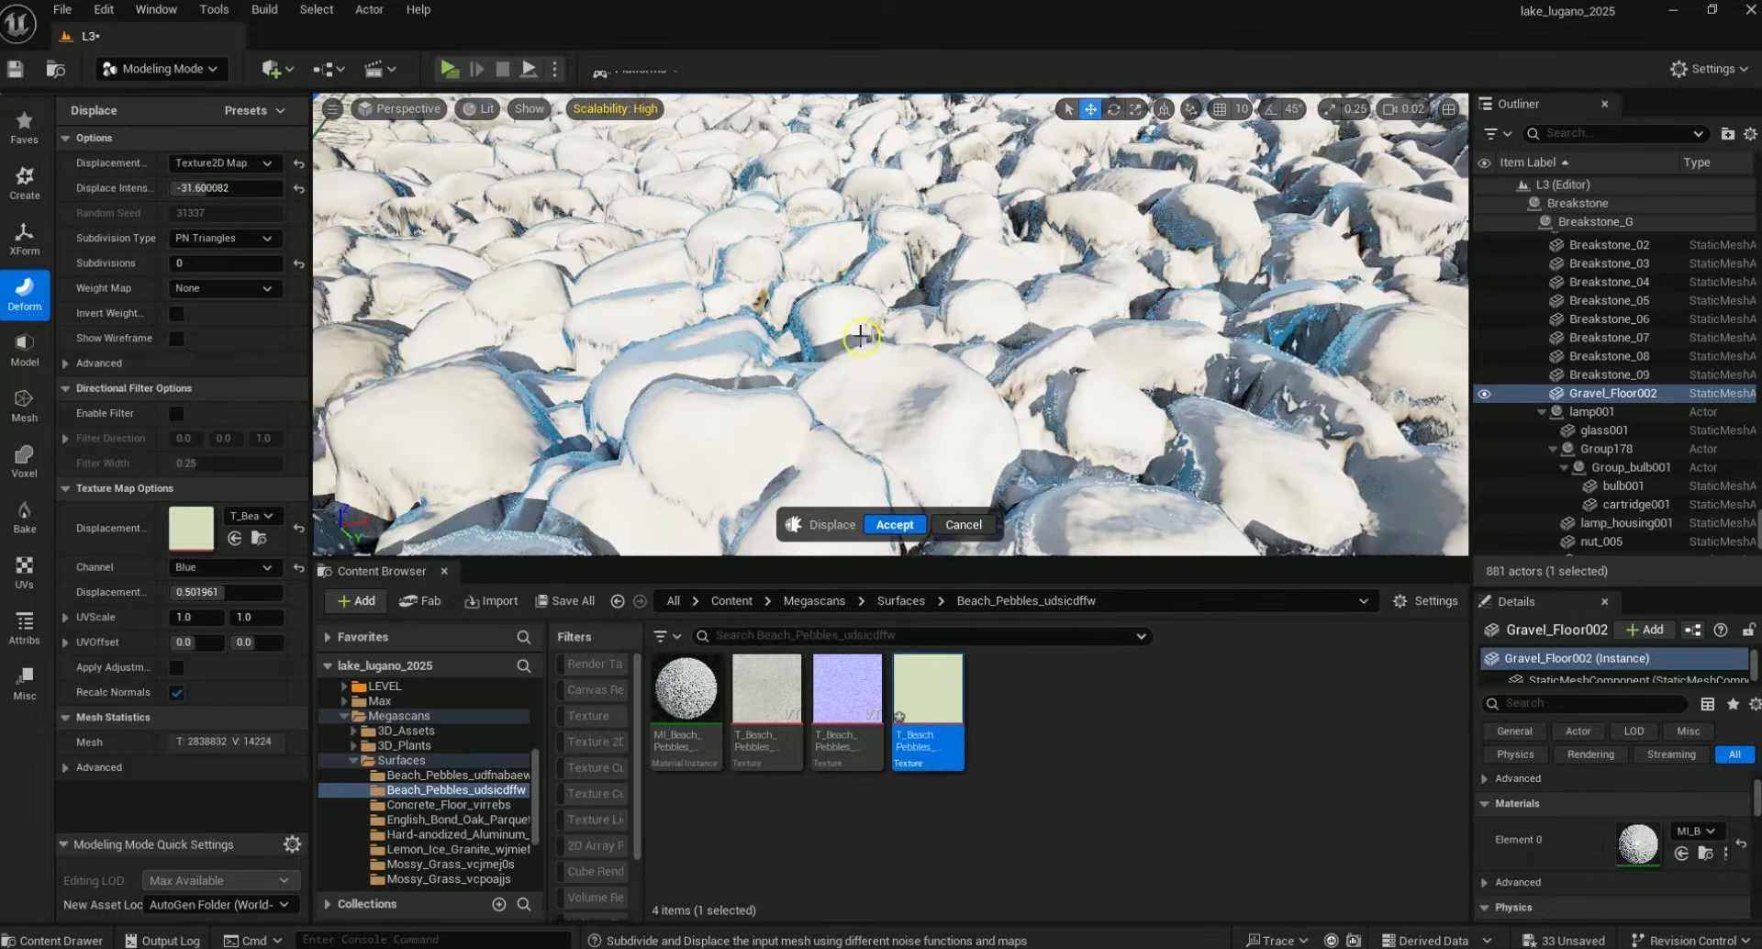
right_click(861, 336)
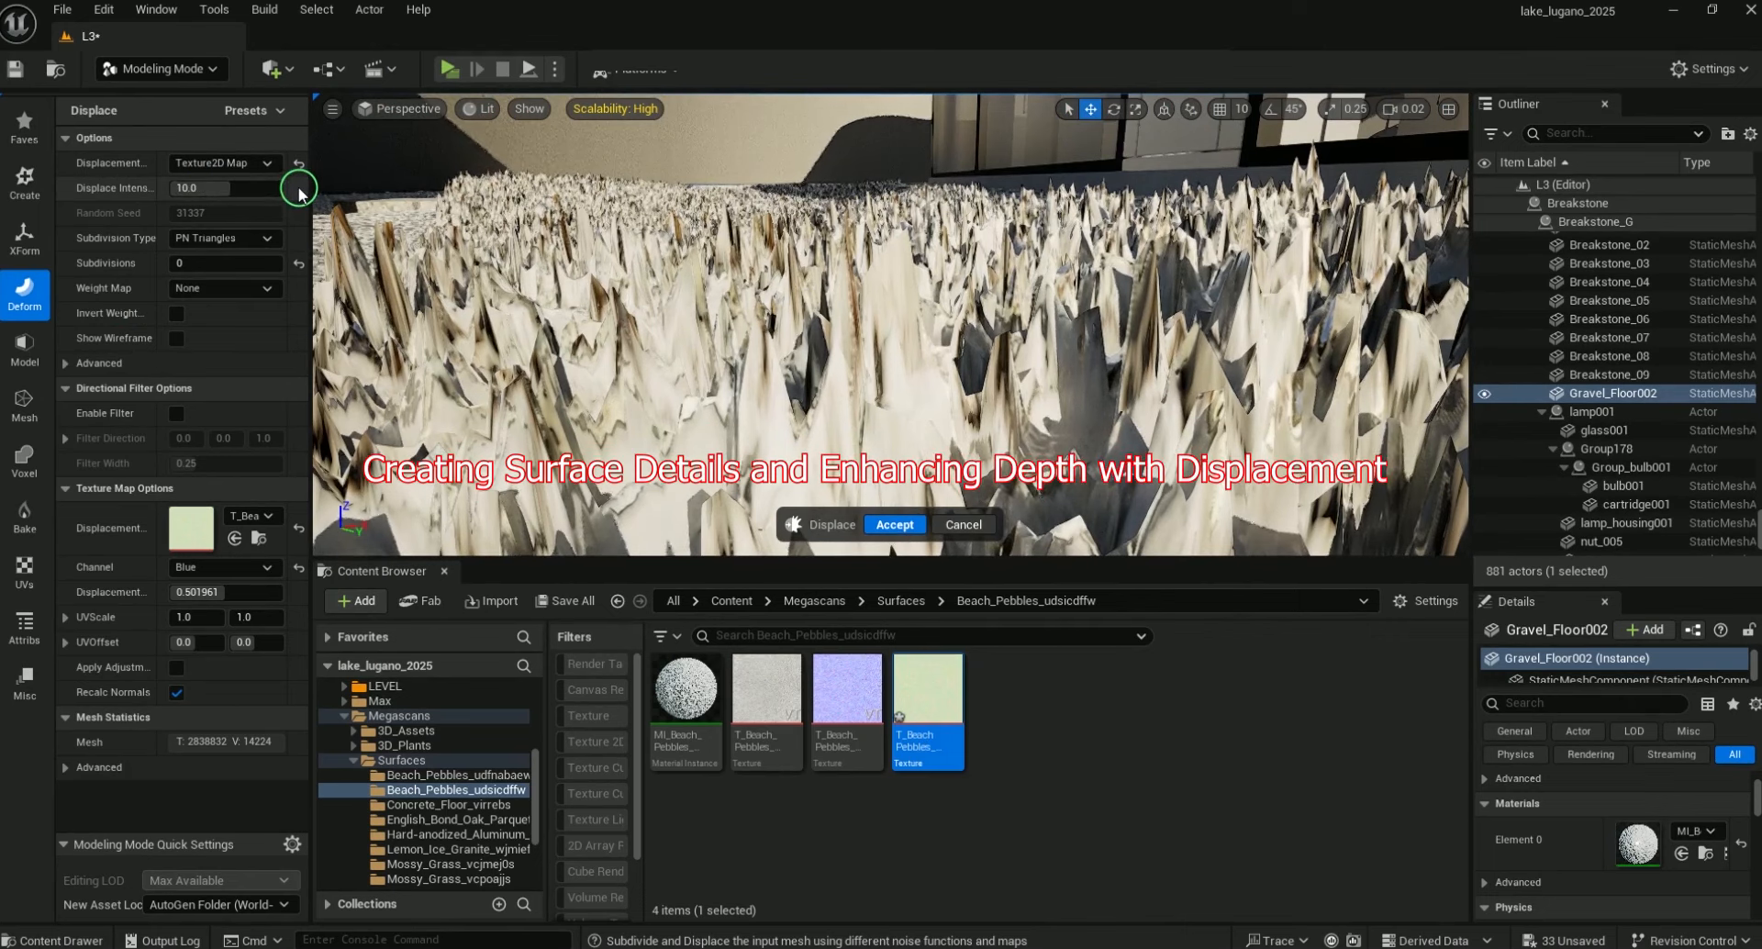
drag(217, 592, 184, 594)
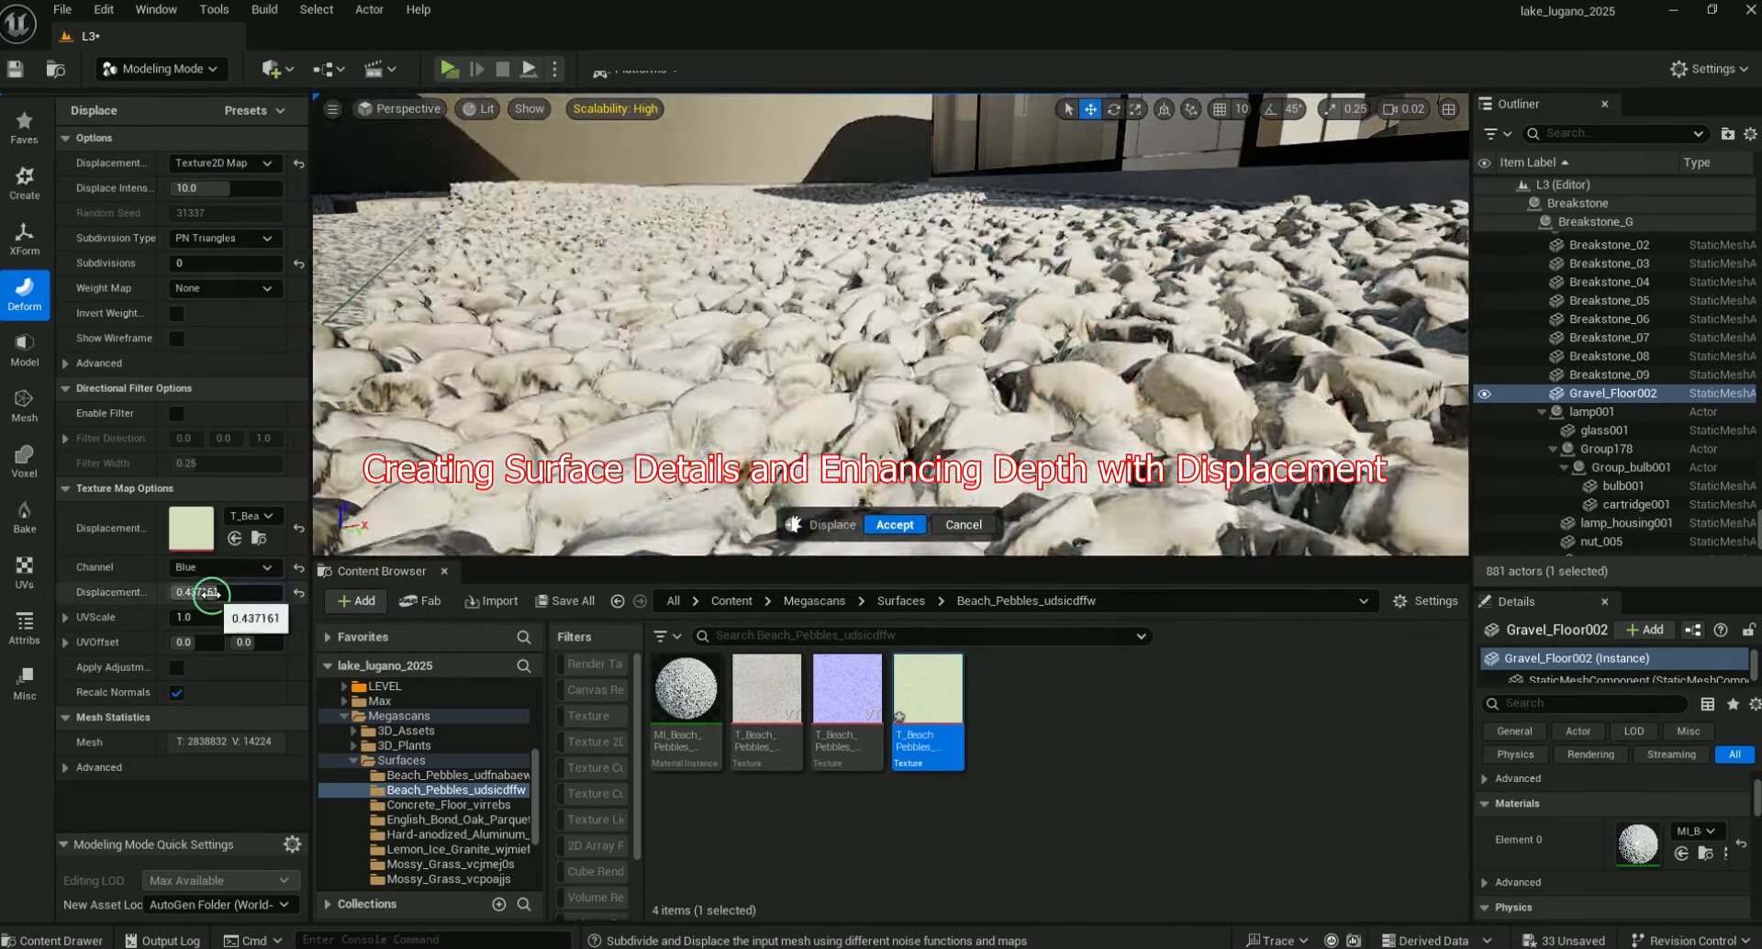
drag(196, 591, 132, 594)
right_drag(793, 430, 838, 504)
Set Gravel_Floor002's Displace Intensity to 2.0, reset the texture displacement base value to 0.501961 and choose the Blue channel
drag(188, 593, 256, 576)
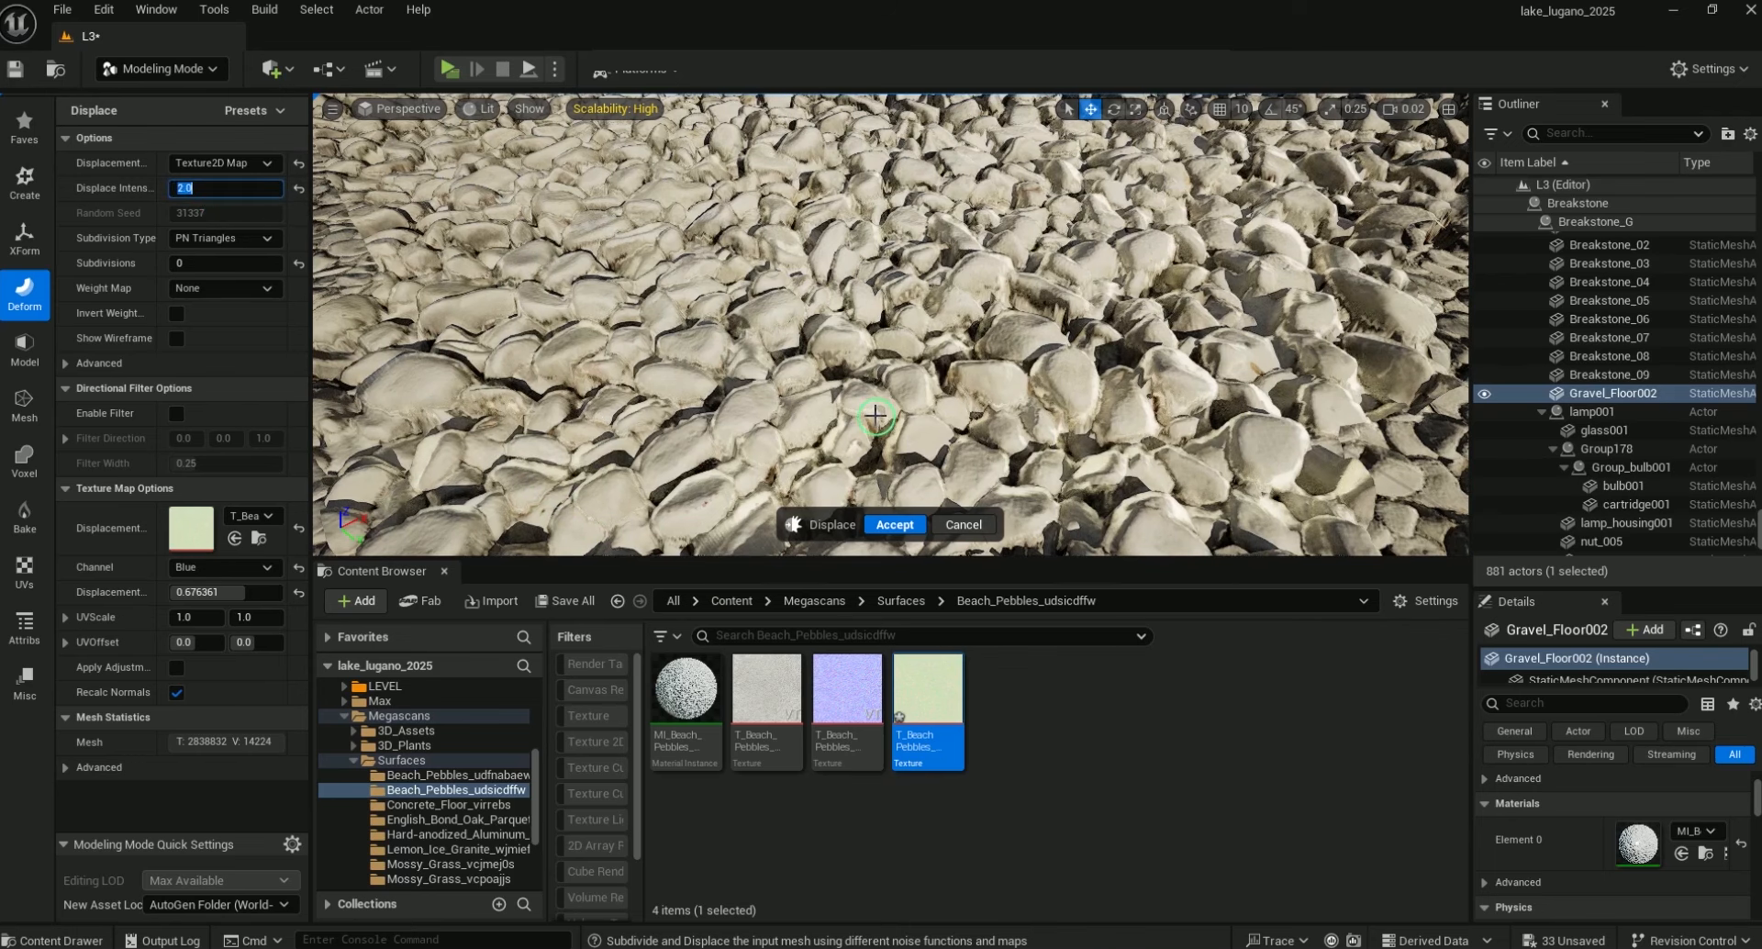
click(300, 598)
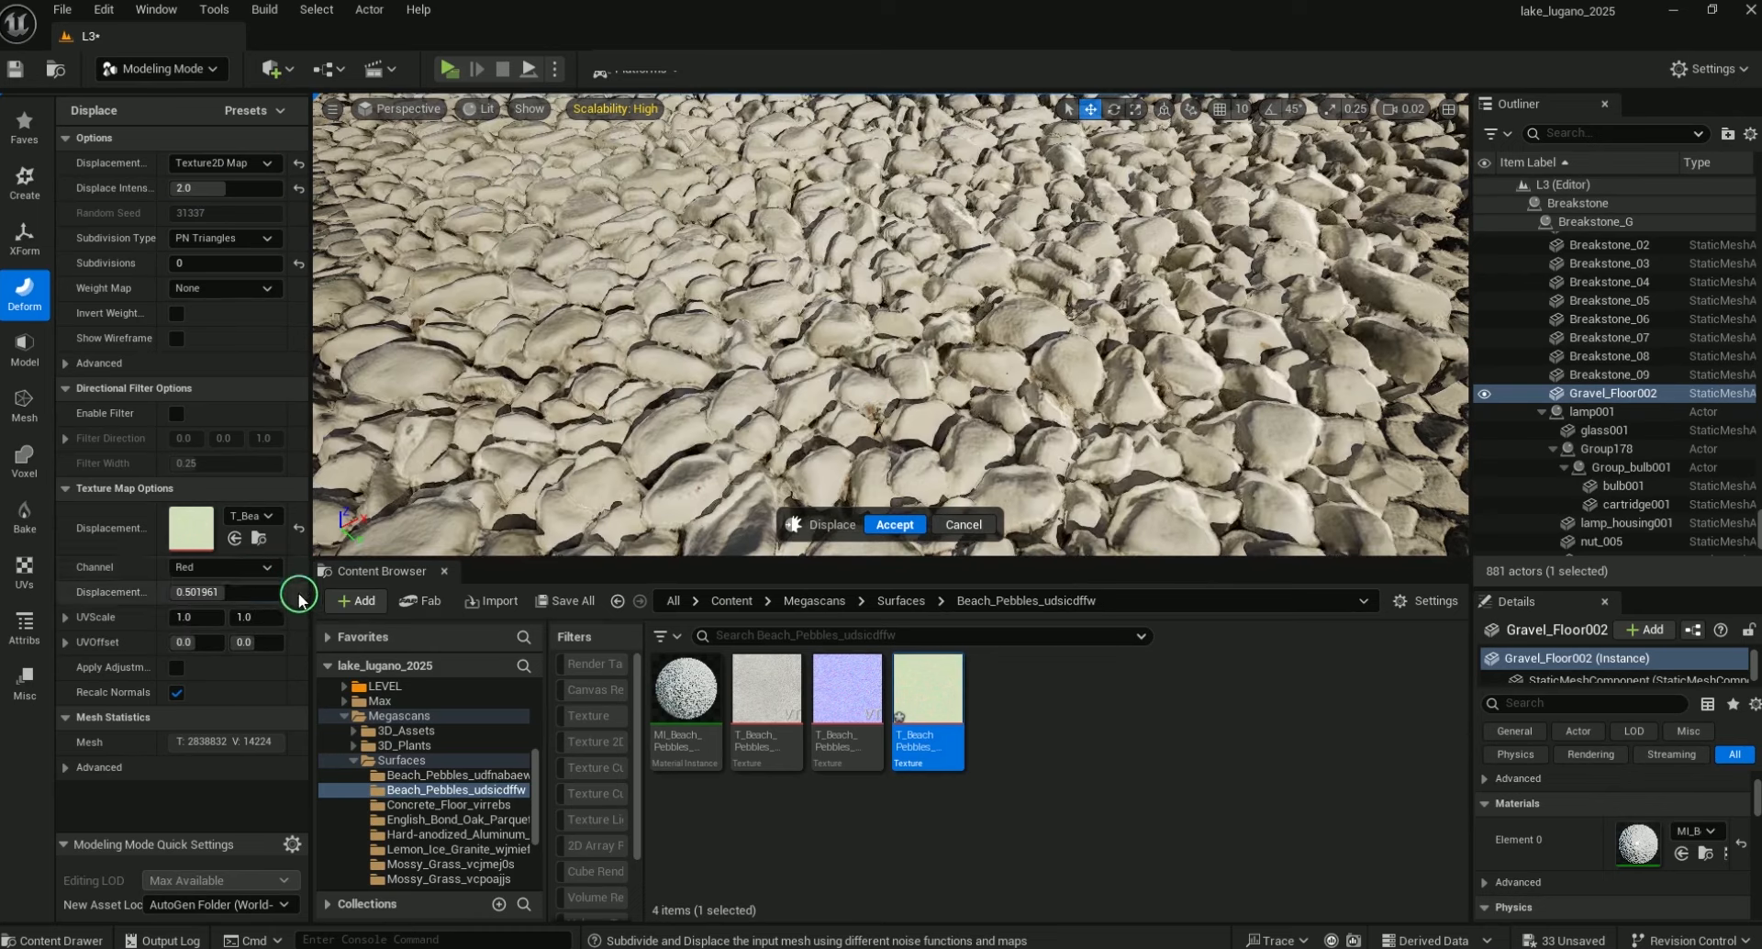
click(267, 568)
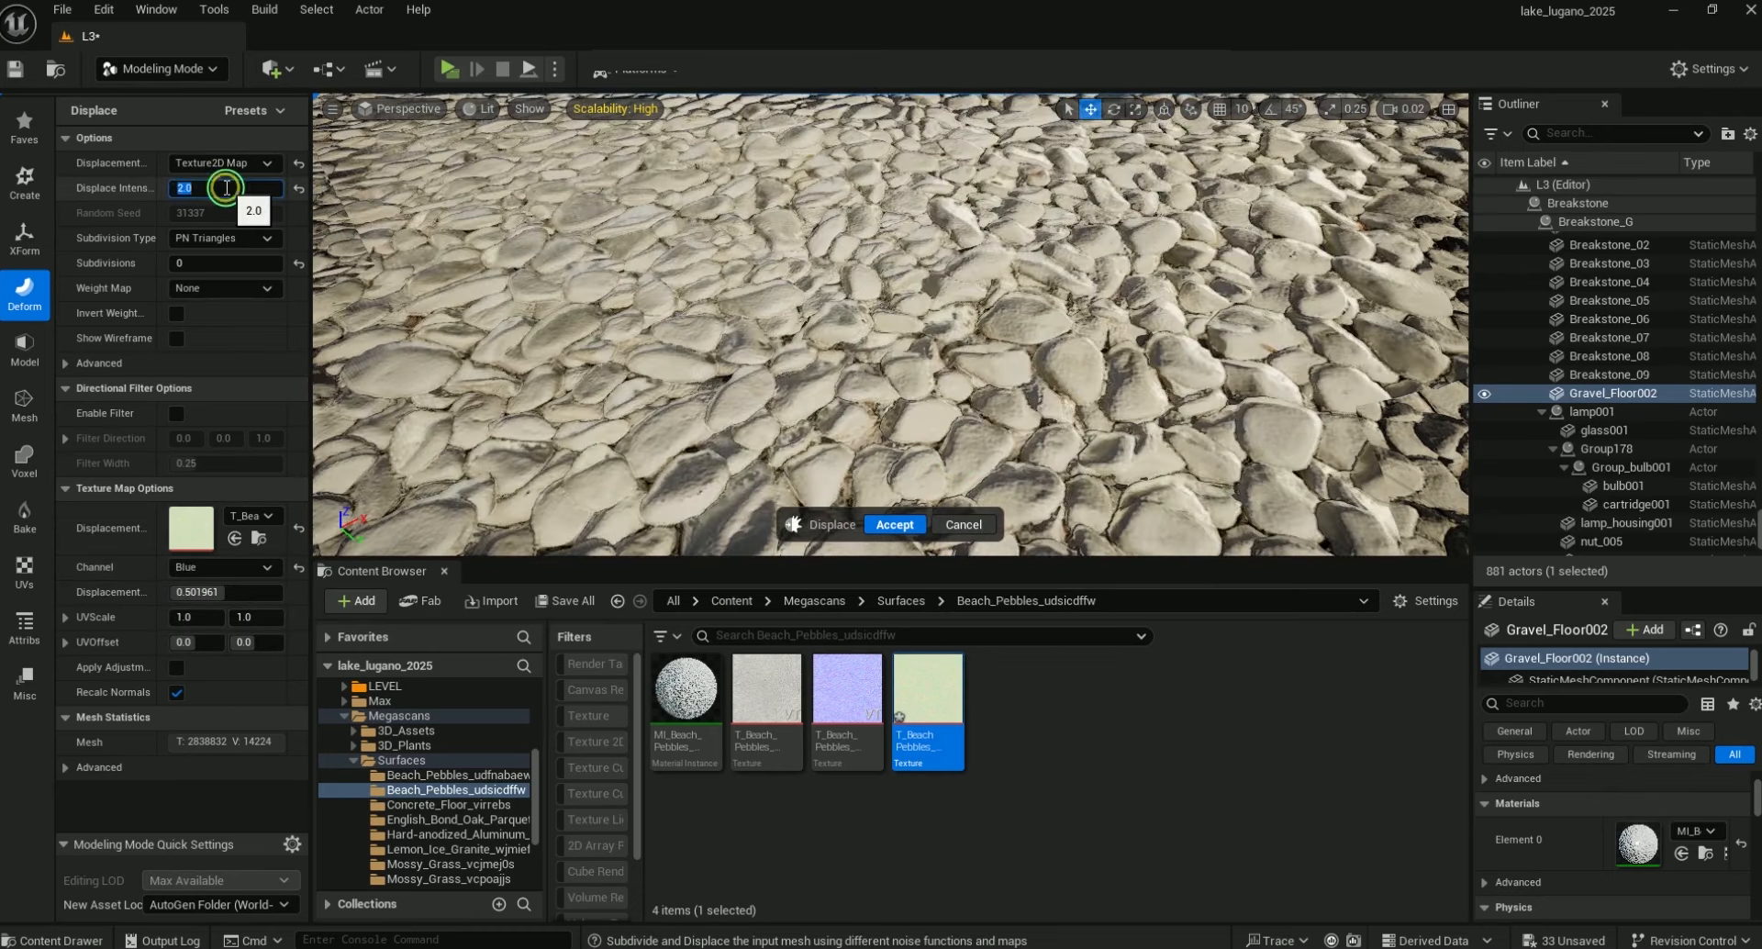
right_drag(845, 397, 841, 331)
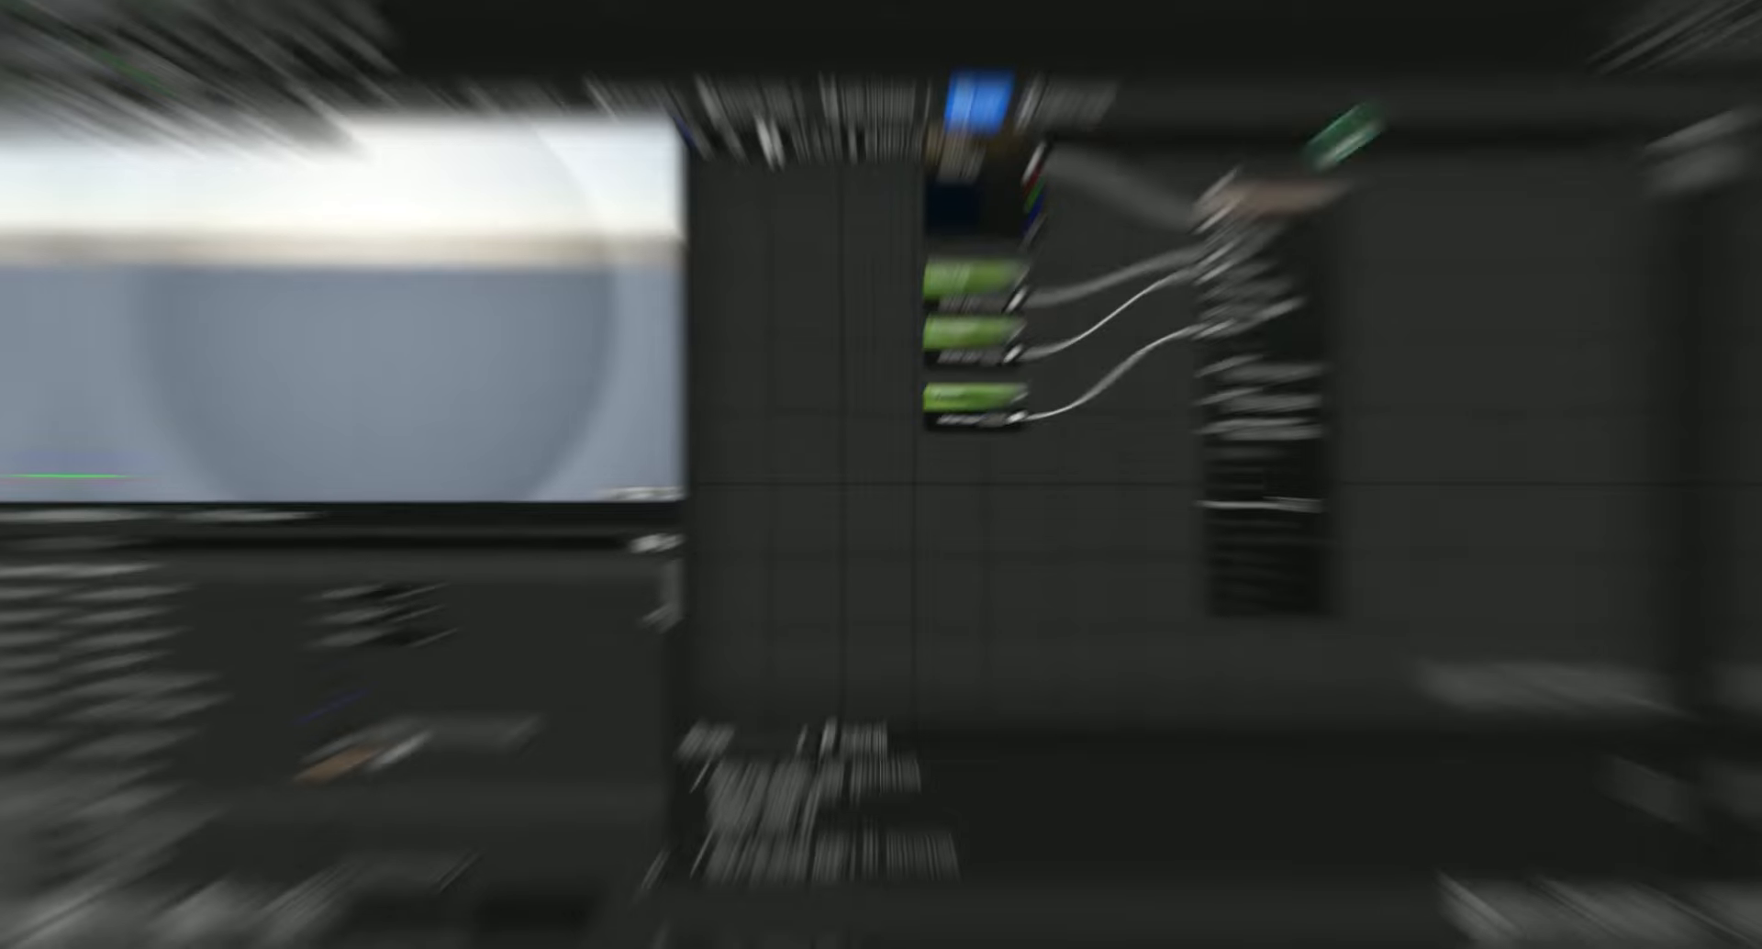
Wire FRESNEL FOLLOFF, default value 10, into Fresnel's ExponentIn, and Fresnel, with base reflect fraction 0, into the Lerp's Alpha
scroll(415, 679, down, 10)
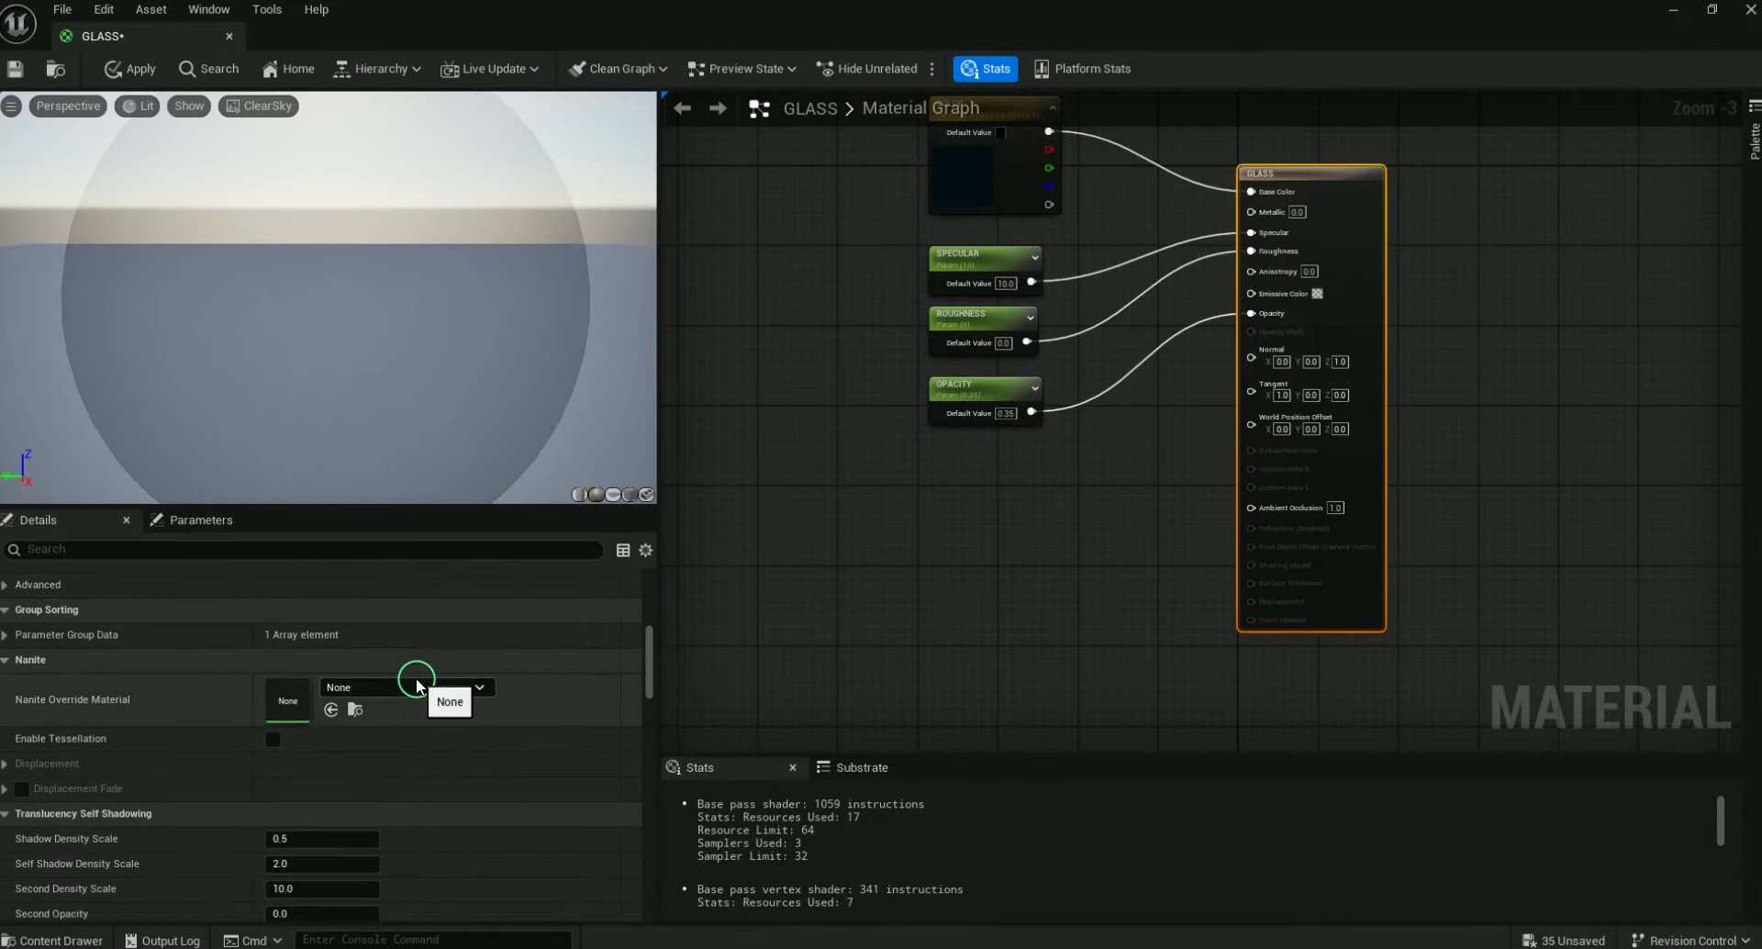
click(844, 496)
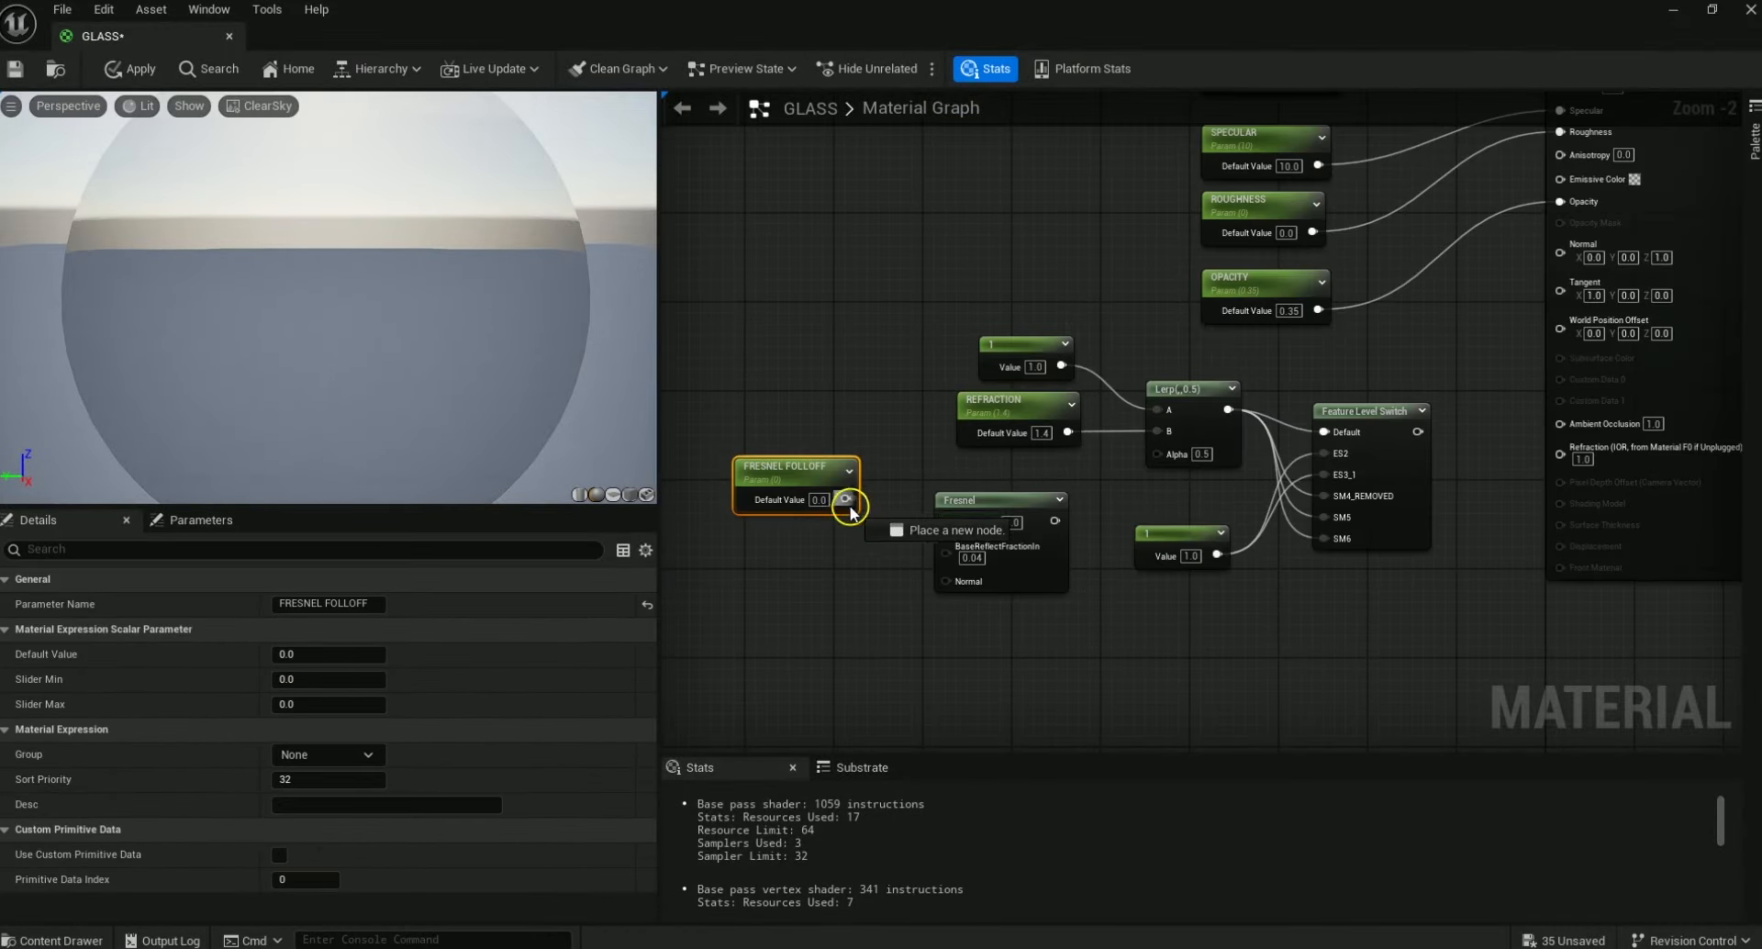
drag(949, 523, 946, 521)
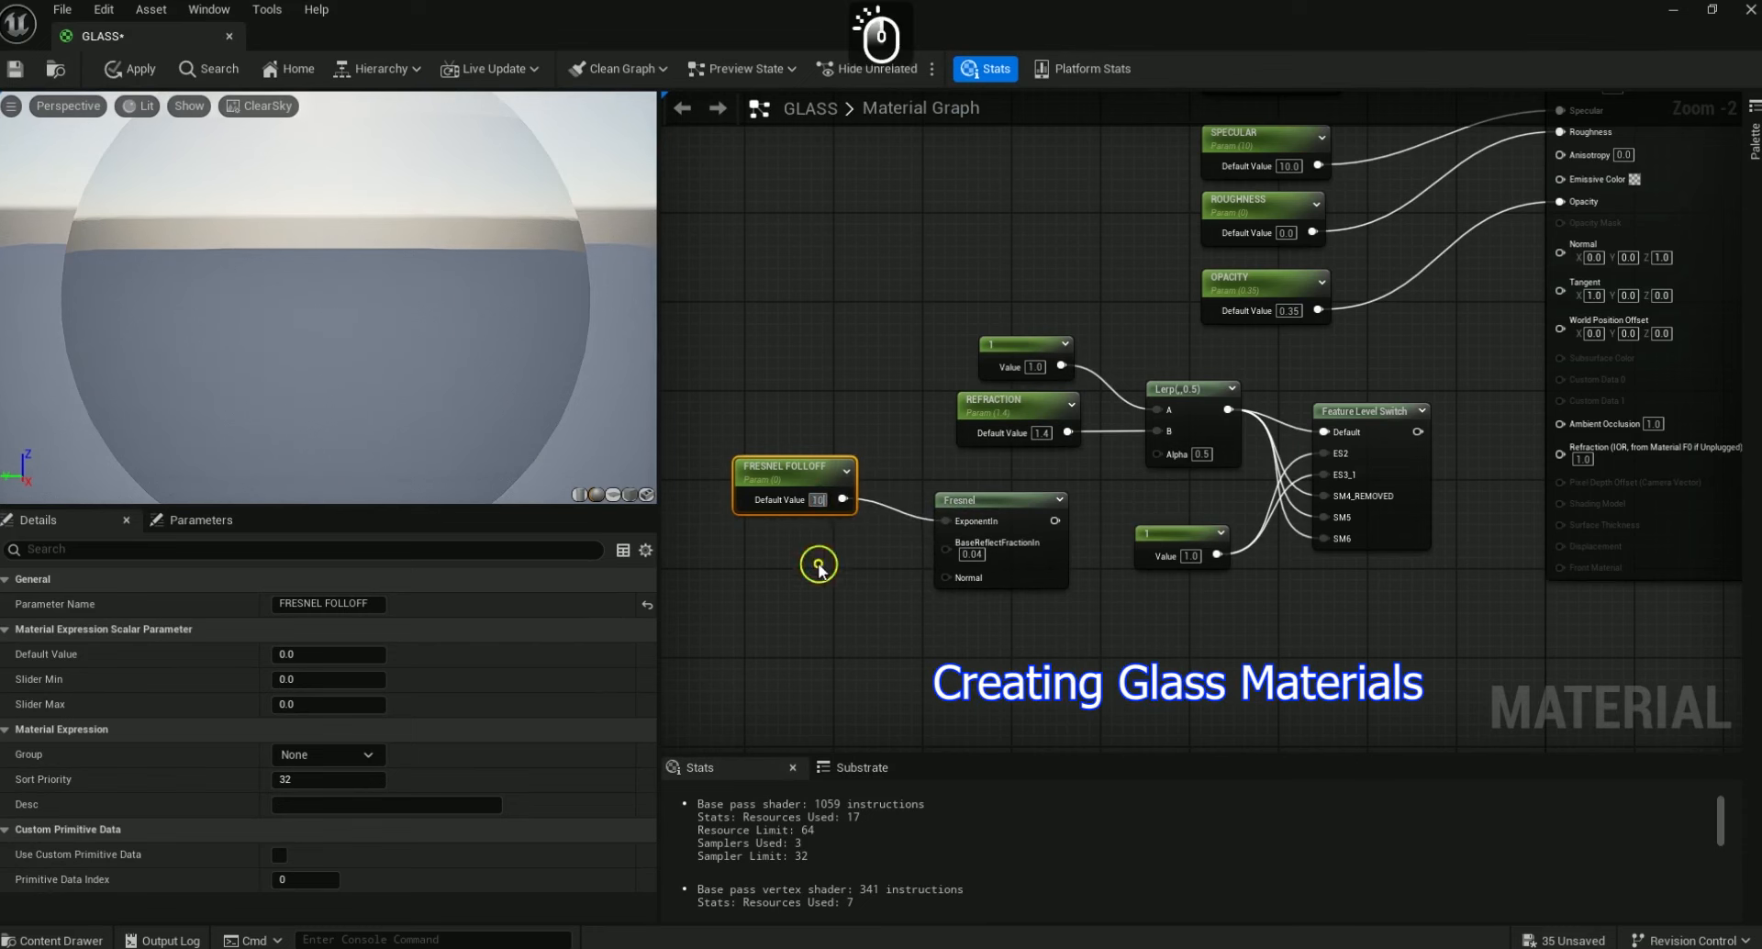
click(857, 590)
drag(1055, 517, 1138, 462)
Assign the FRESNEL FOLLOFF parameter to the BASIC group and set its sort priority
click(801, 483)
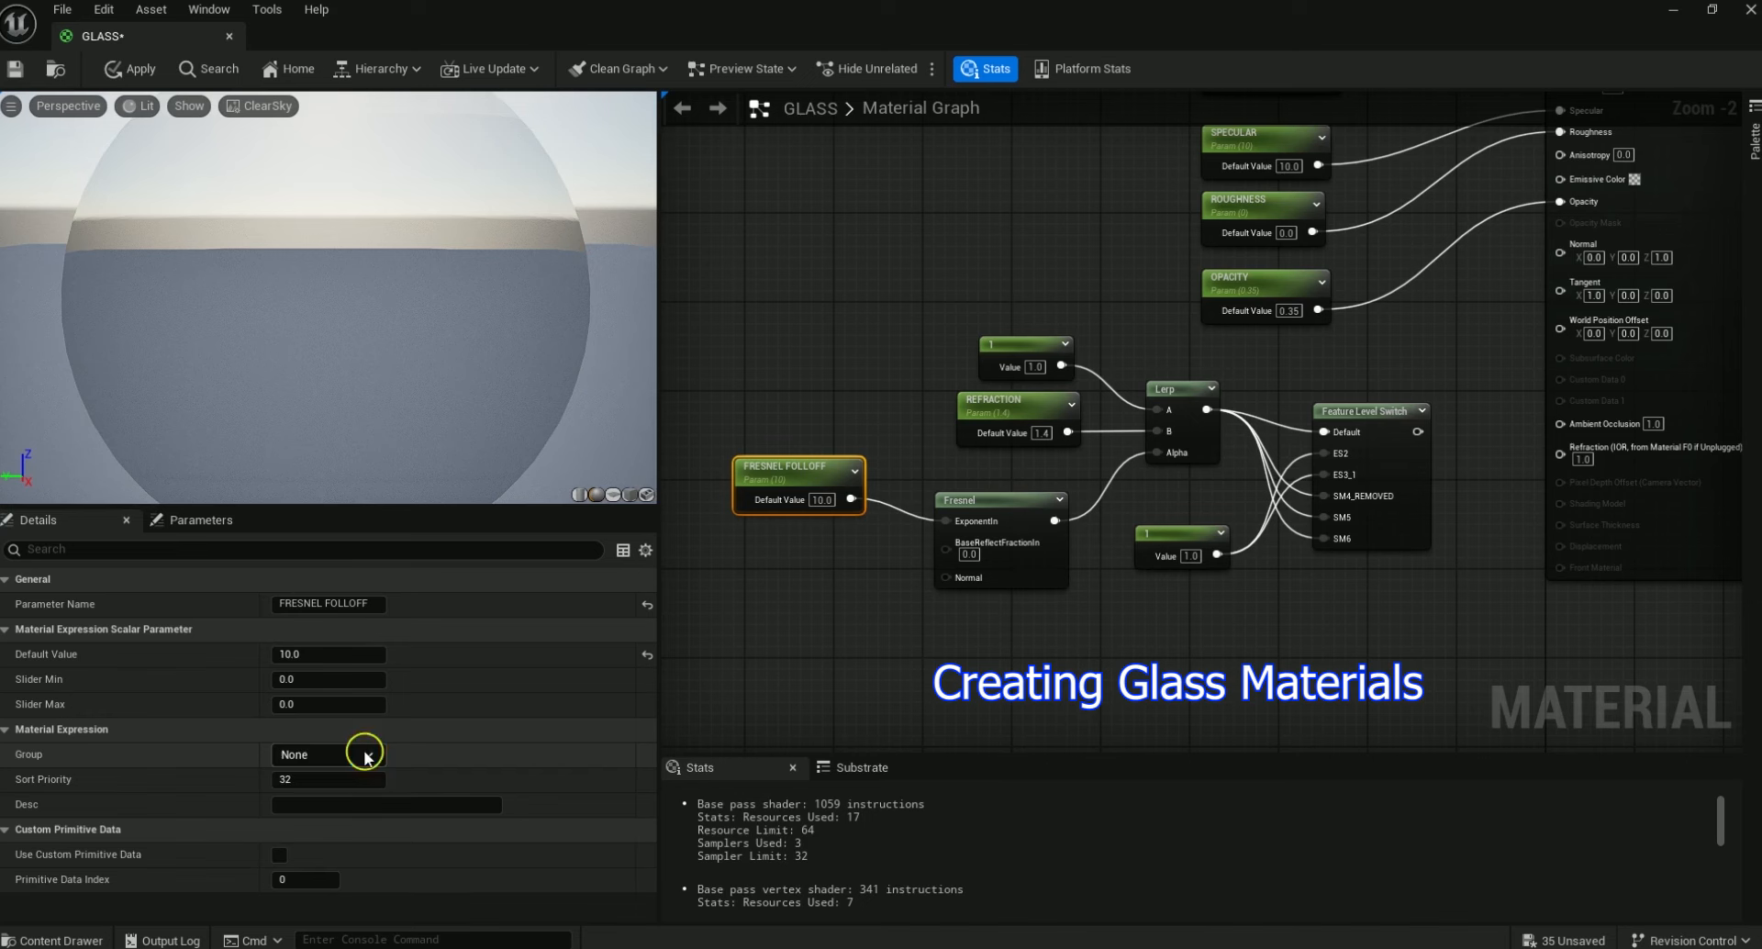
click(327, 776)
click(327, 778)
click(897, 633)
Connect the Feature Level Switch output to the material's Refraction input, save the GLASS material and close its editor
right_drag(1426, 461, 1255, 480)
drag(1246, 452, 1388, 474)
scroll(1082, 637, down, 2)
scroll(492, 303, down, 3)
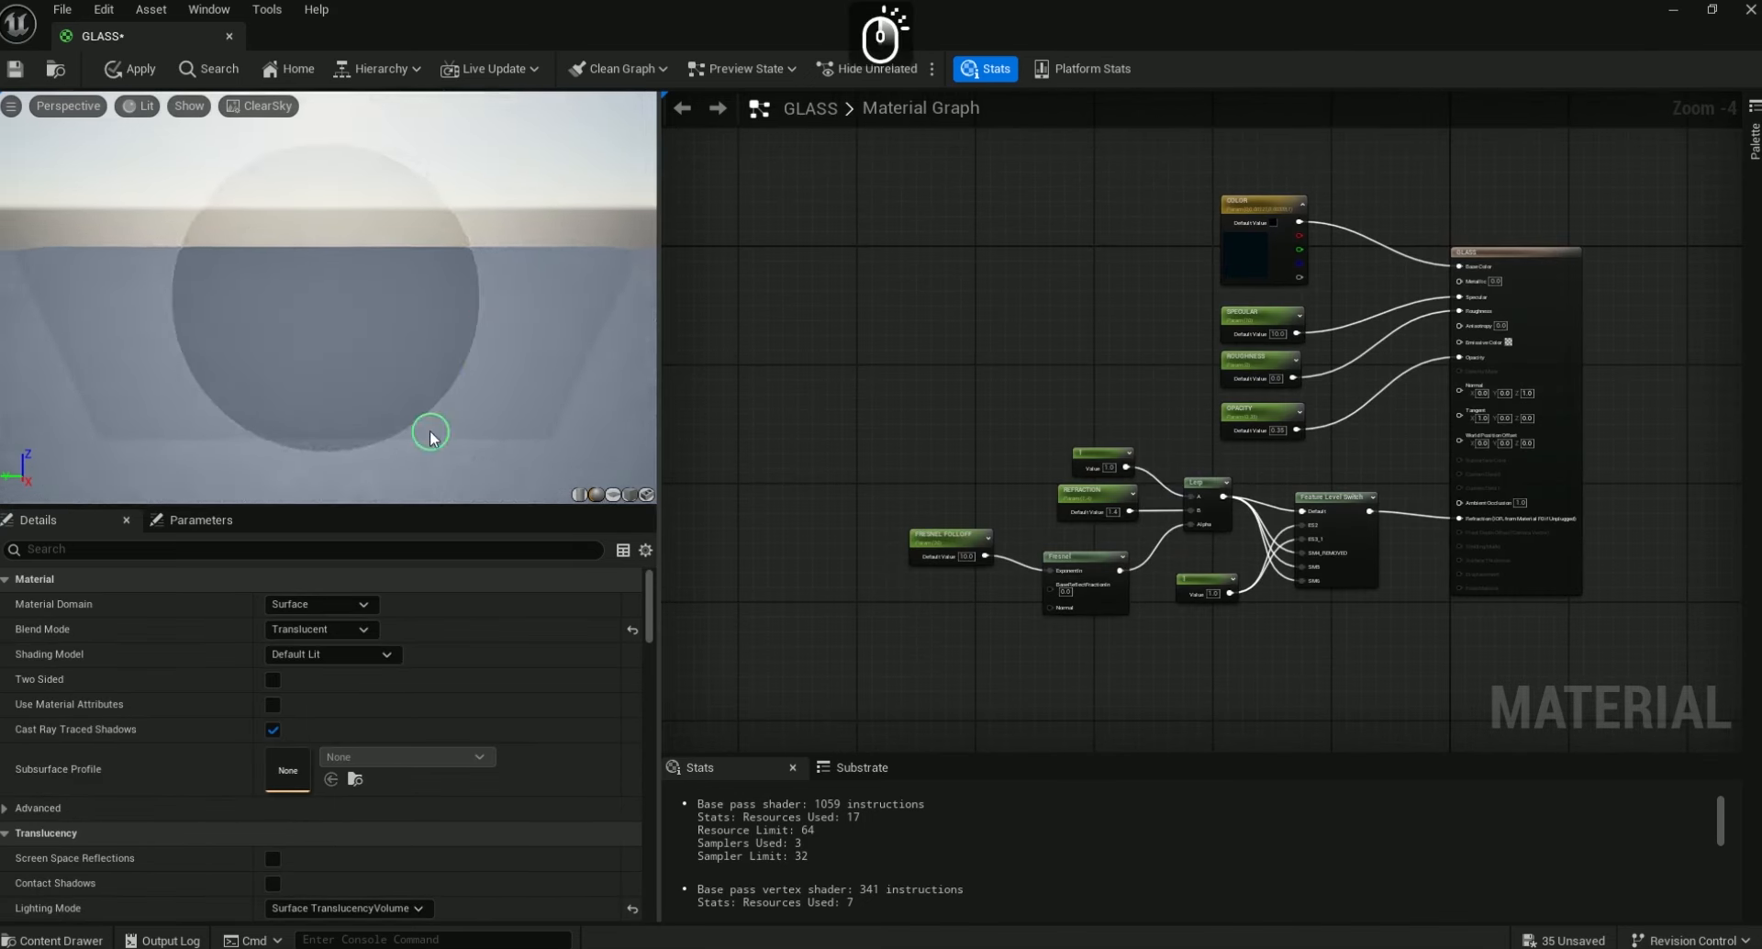
drag(385, 352, 413, 372)
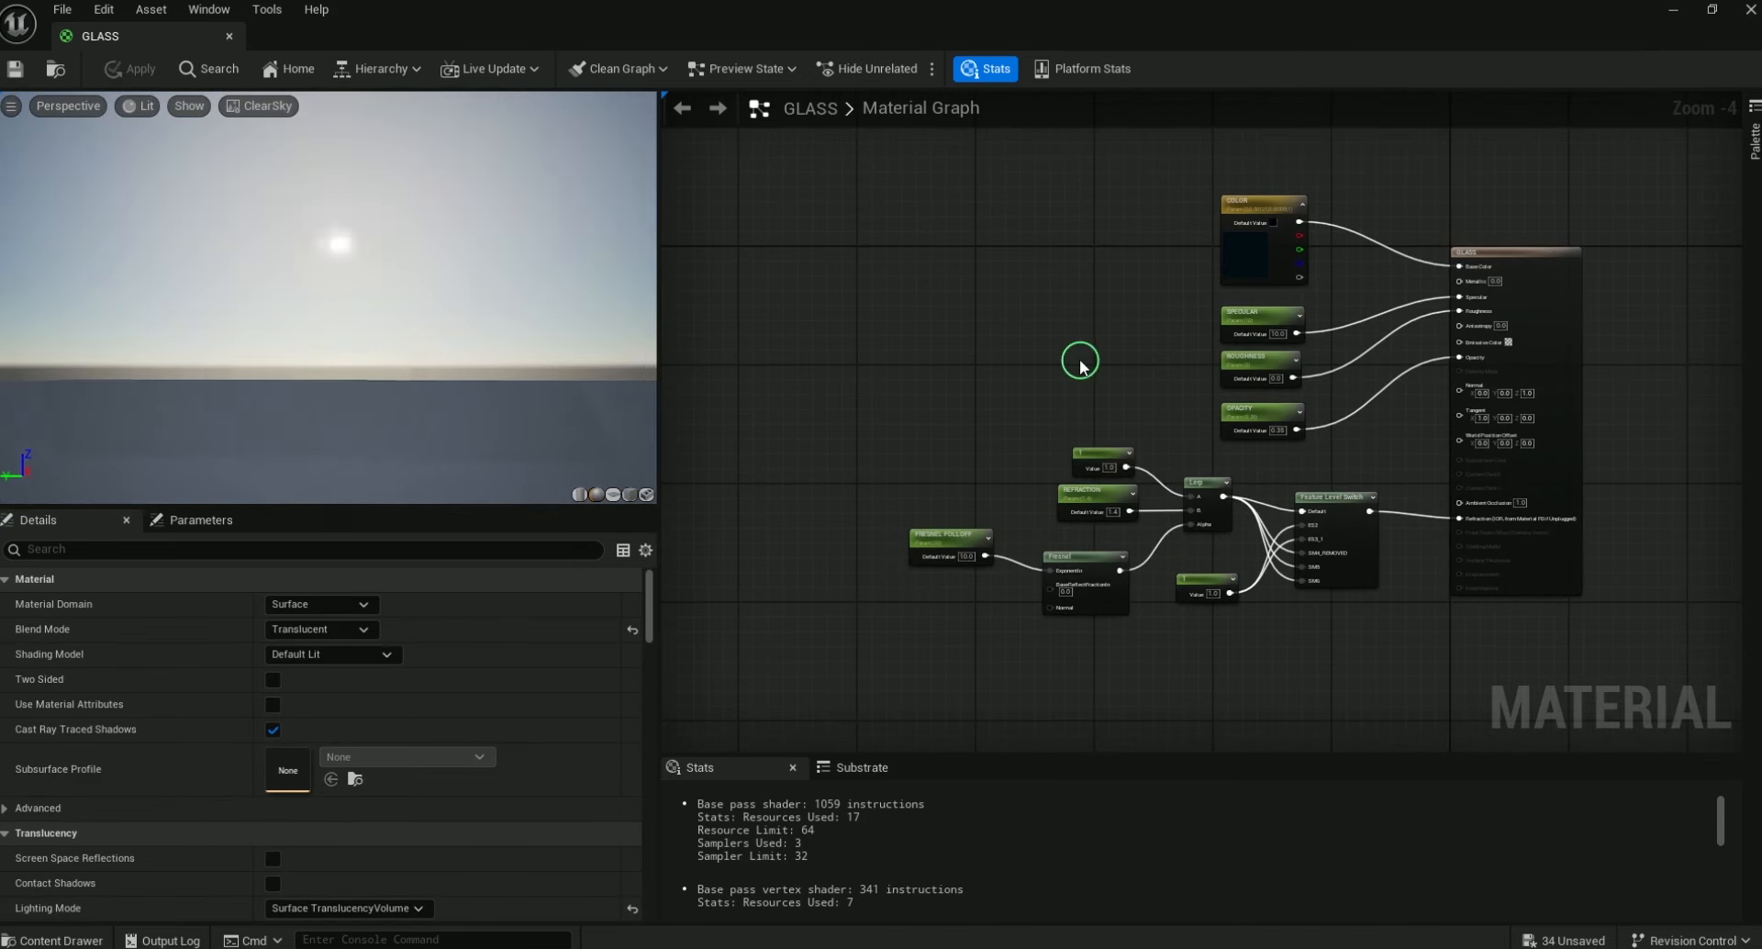
click(1748, 10)
Open the GLASS_Inst material instance and override its Opacity with 0.6257
right_drag(1190, 357, 1131, 355)
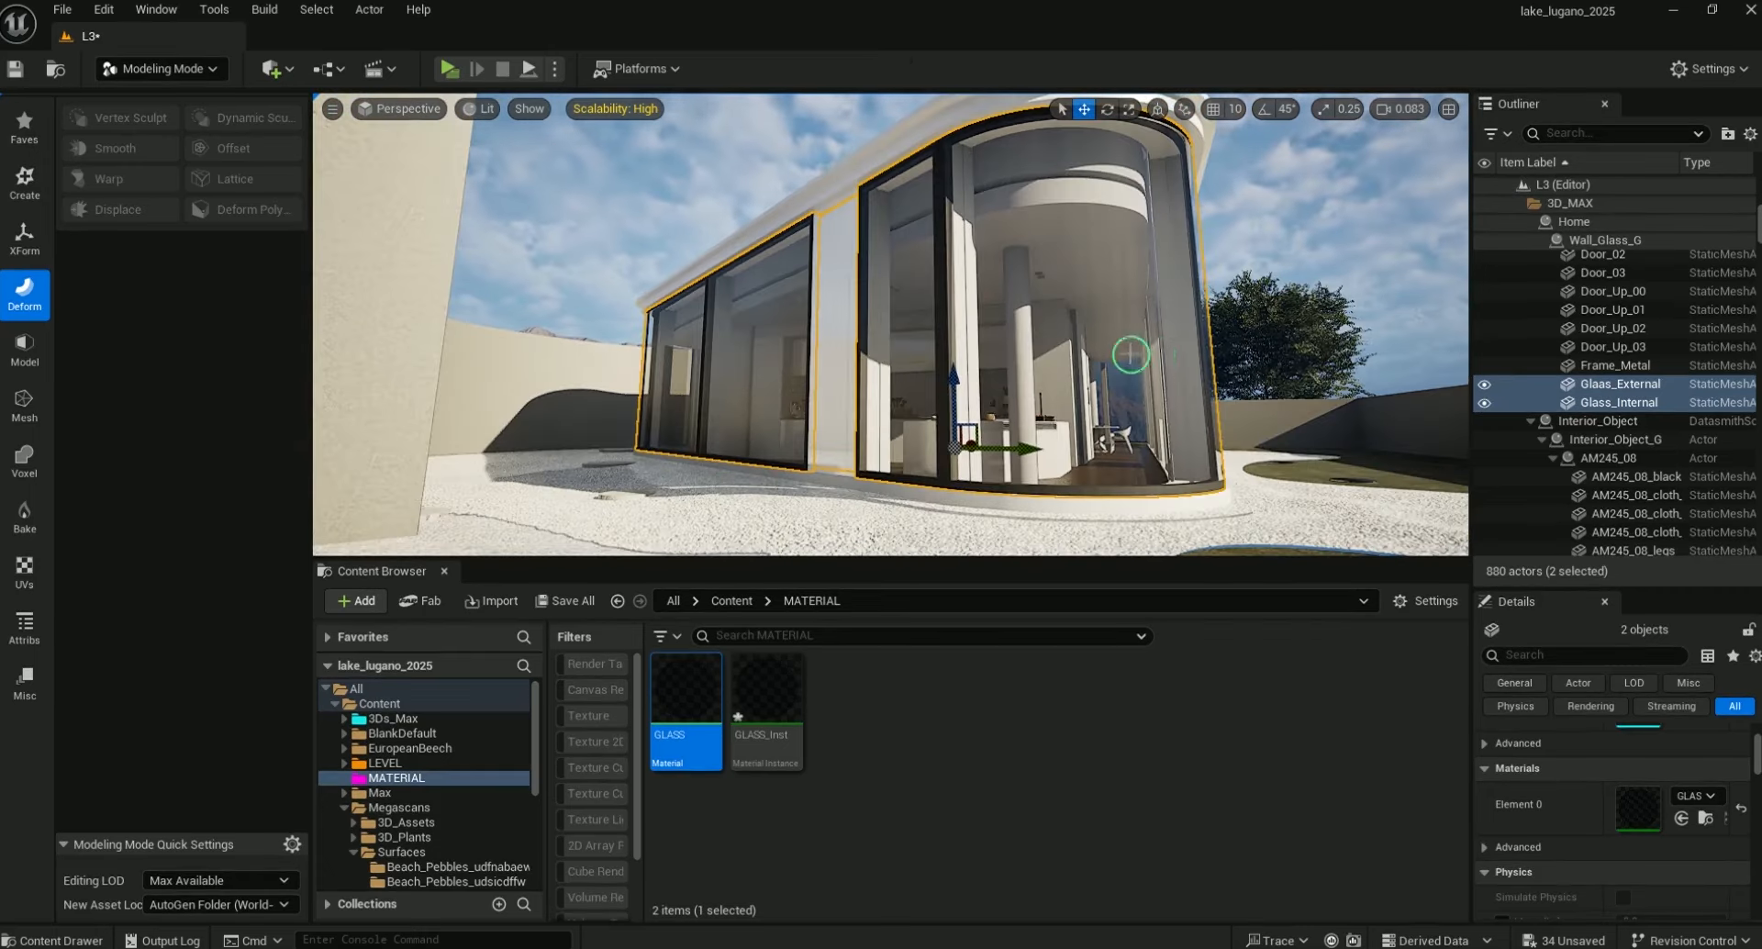
double_click(763, 714)
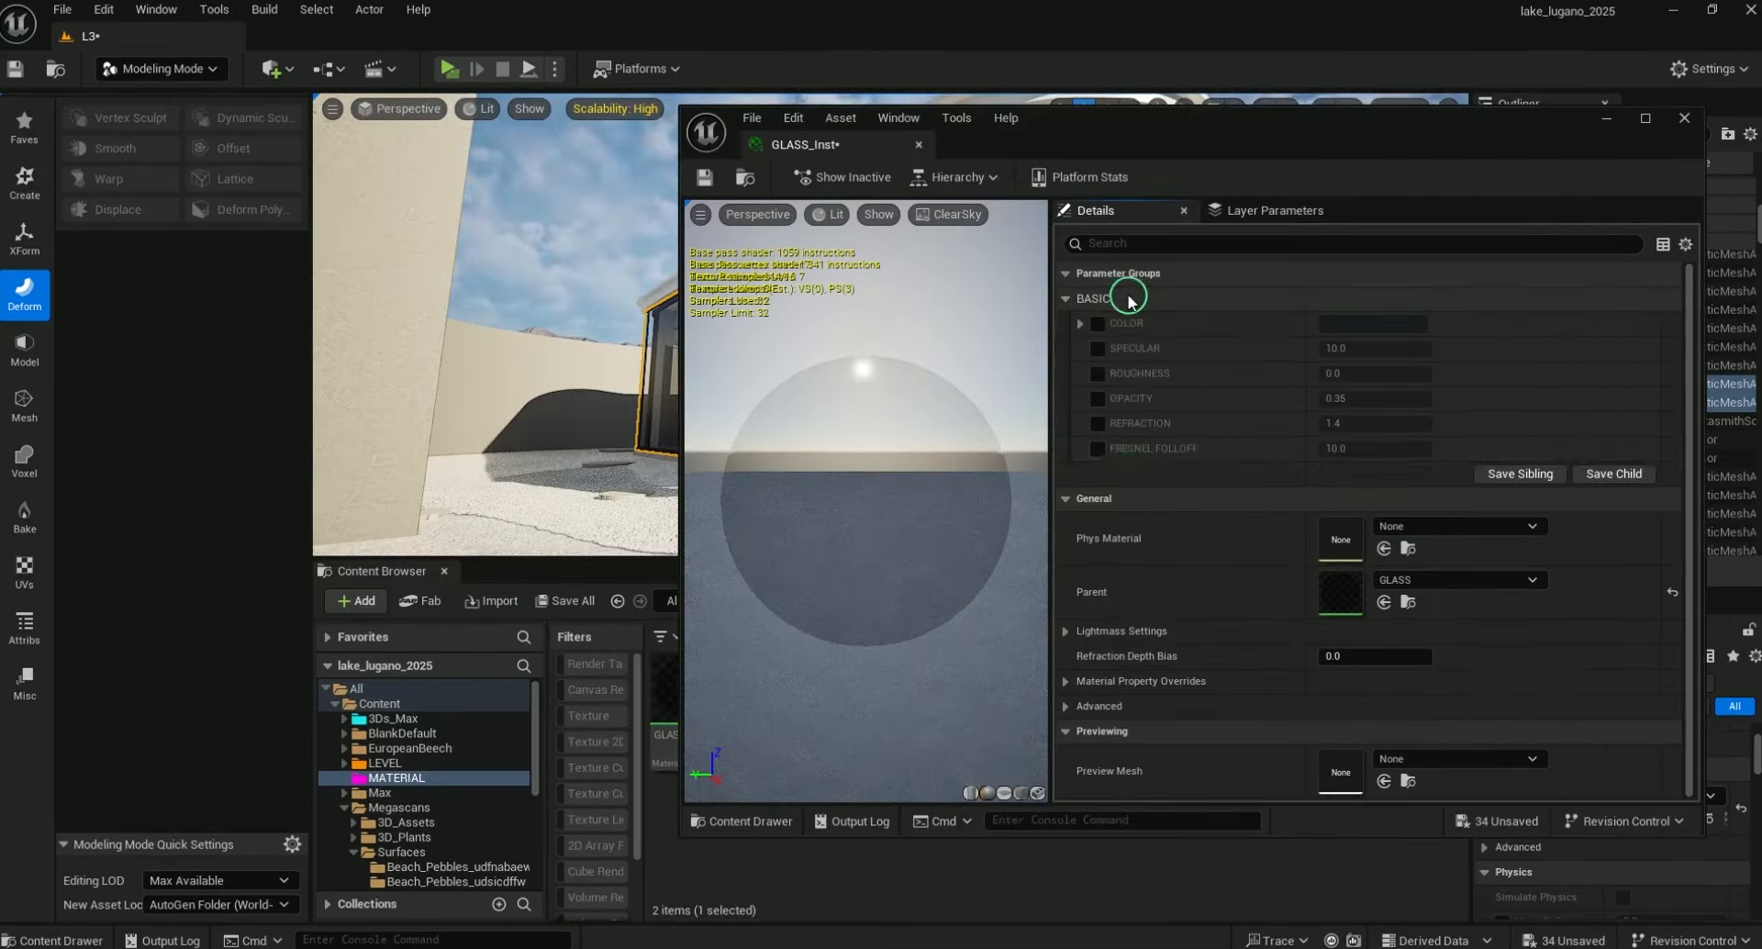
drag(1090, 119, 1318, 129)
right_drag(809, 406, 867, 404)
drag(1601, 409, 1523, 405)
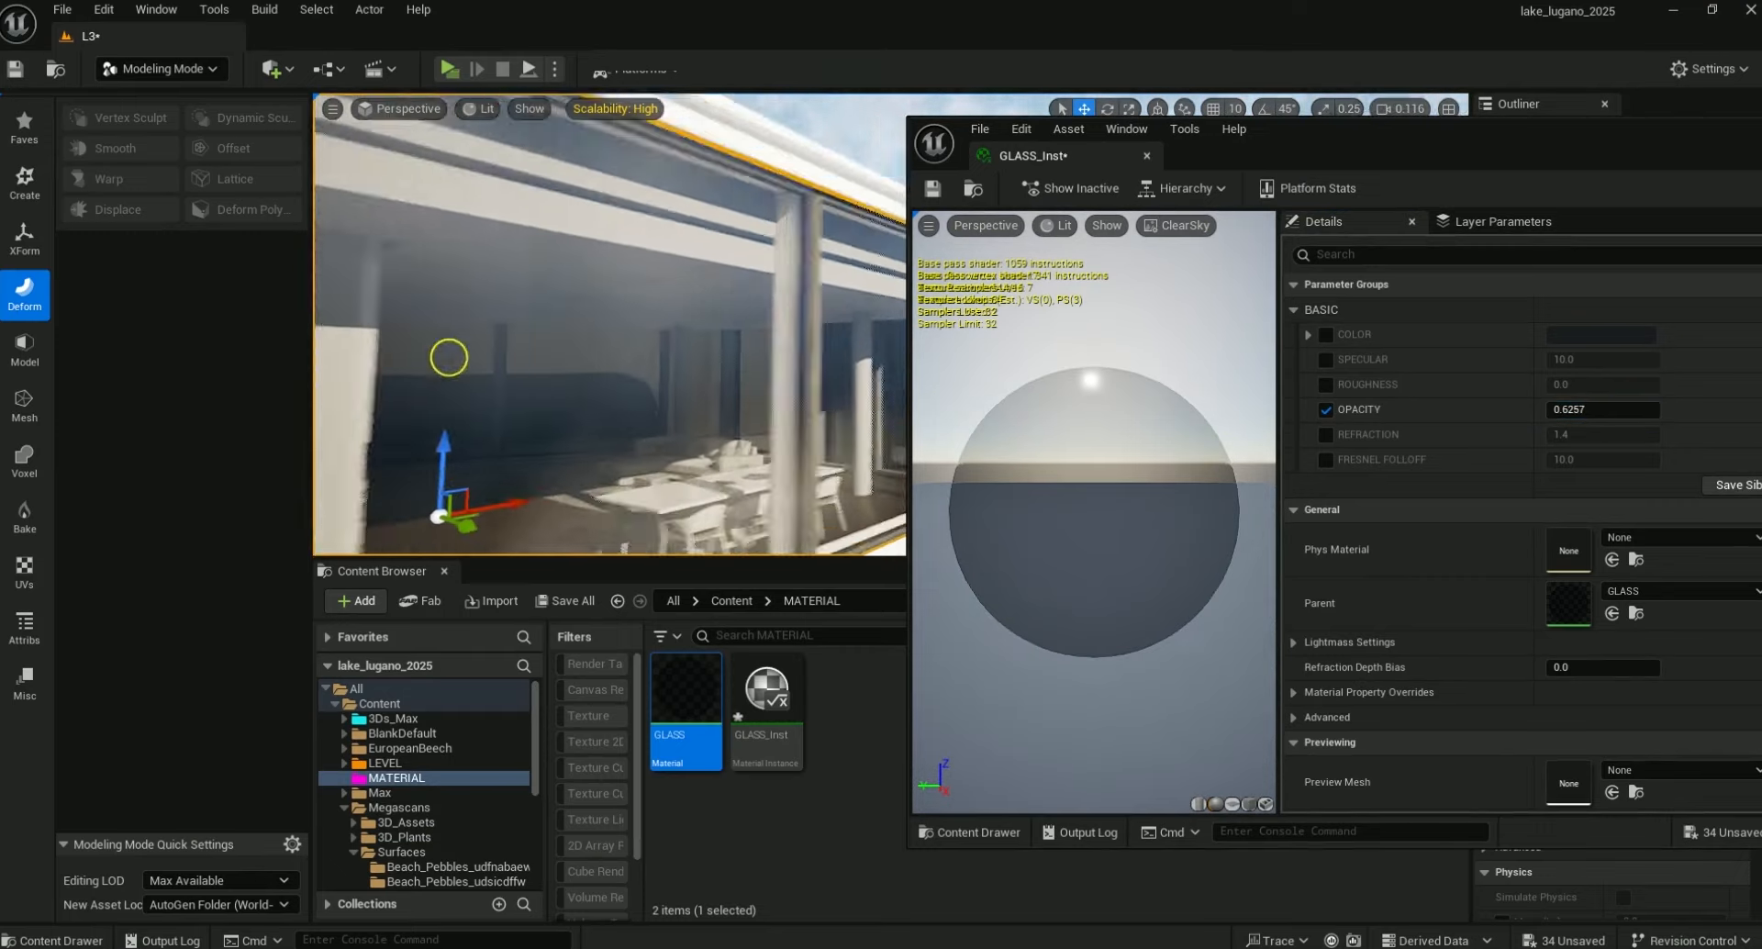
Override the COLOR parameter of GLASS_Inst with a very dark brown, hex sRGB 0B0602FF, and accept the color
click(1330, 340)
click(1612, 337)
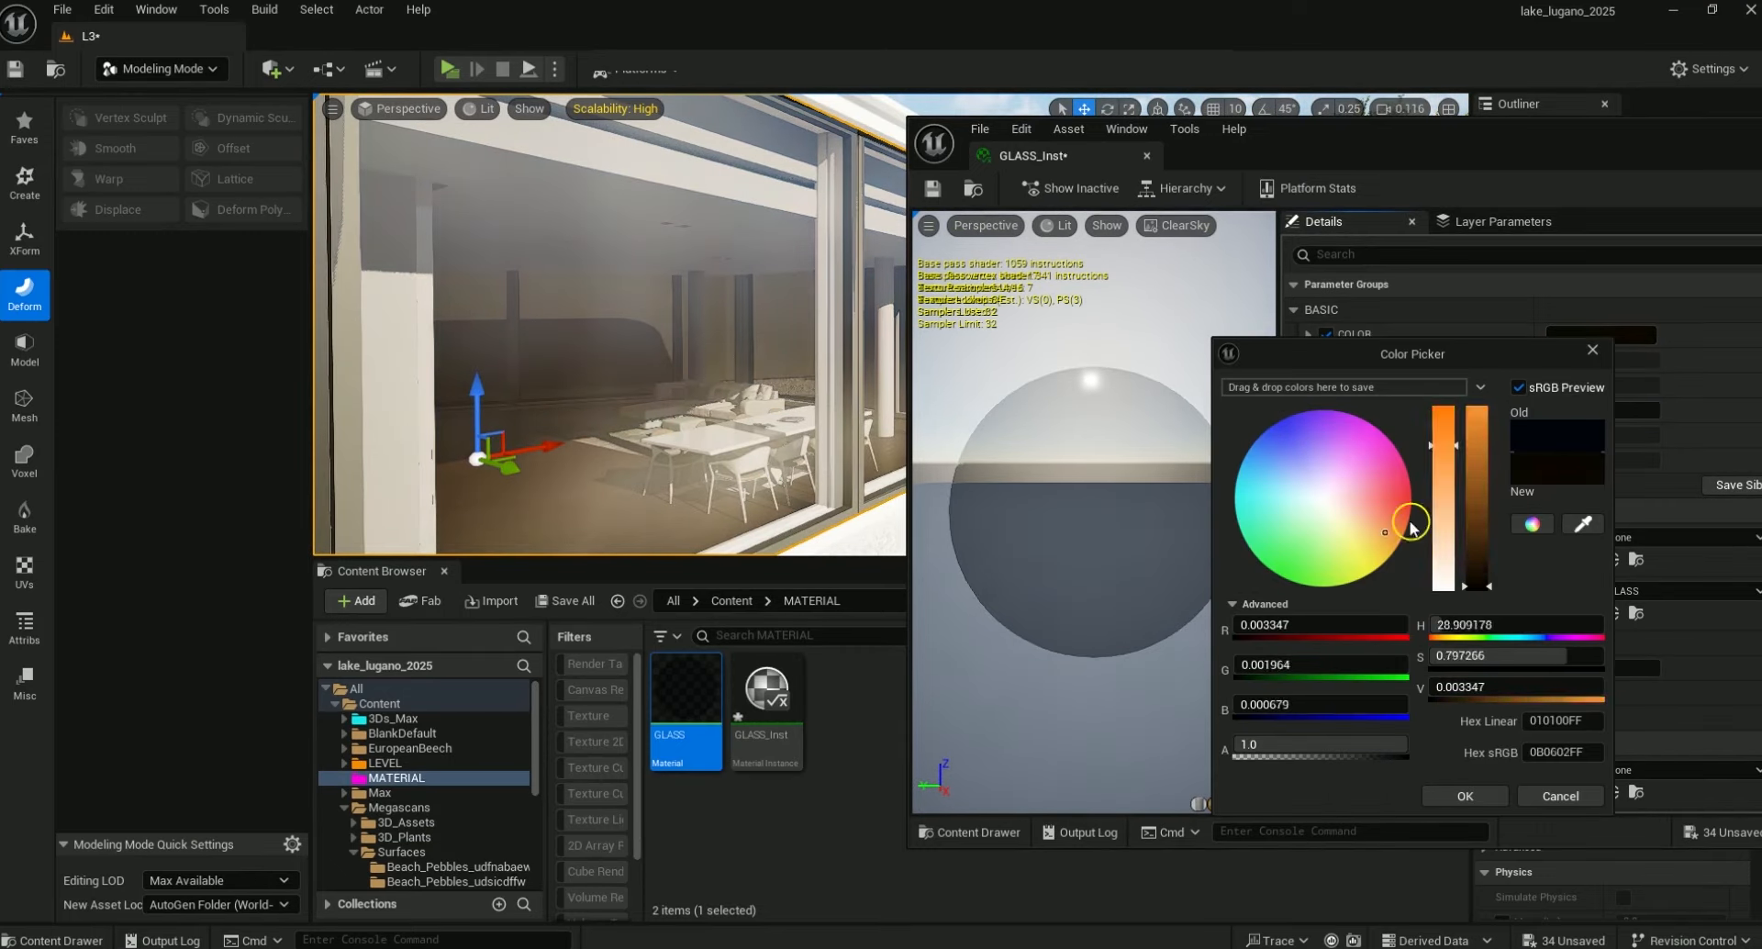
click(1466, 796)
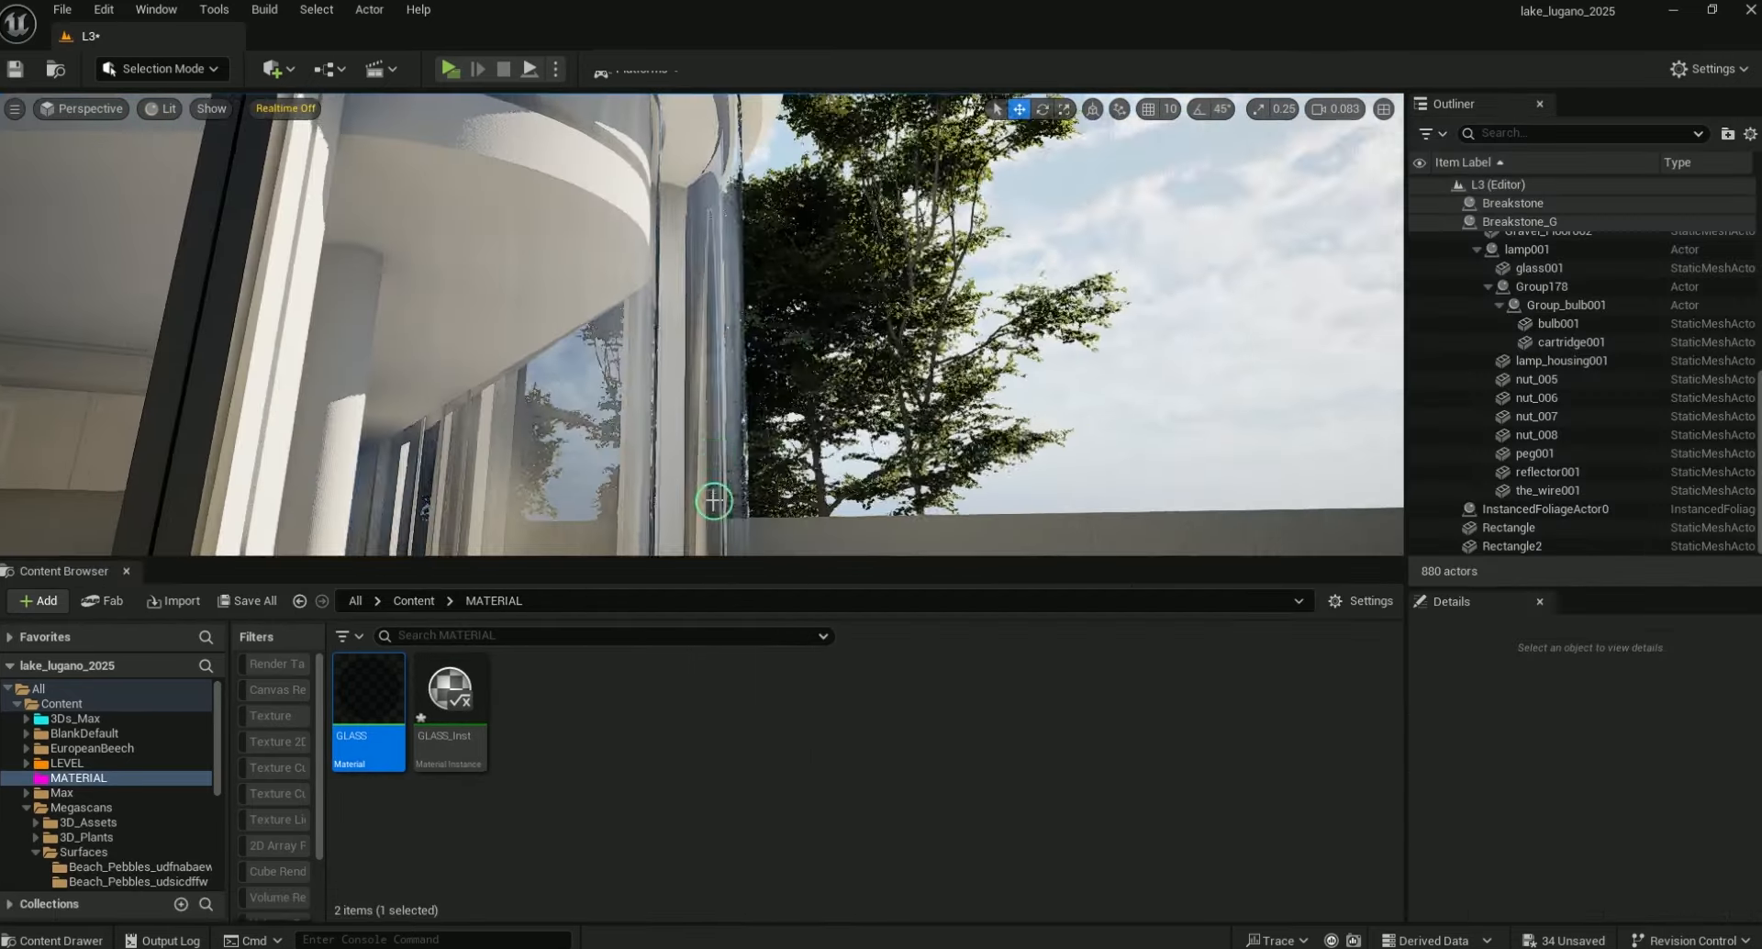
Inspect the new glass from outside the house and close the Content Browser
right_drag(712, 496, 459, 551)
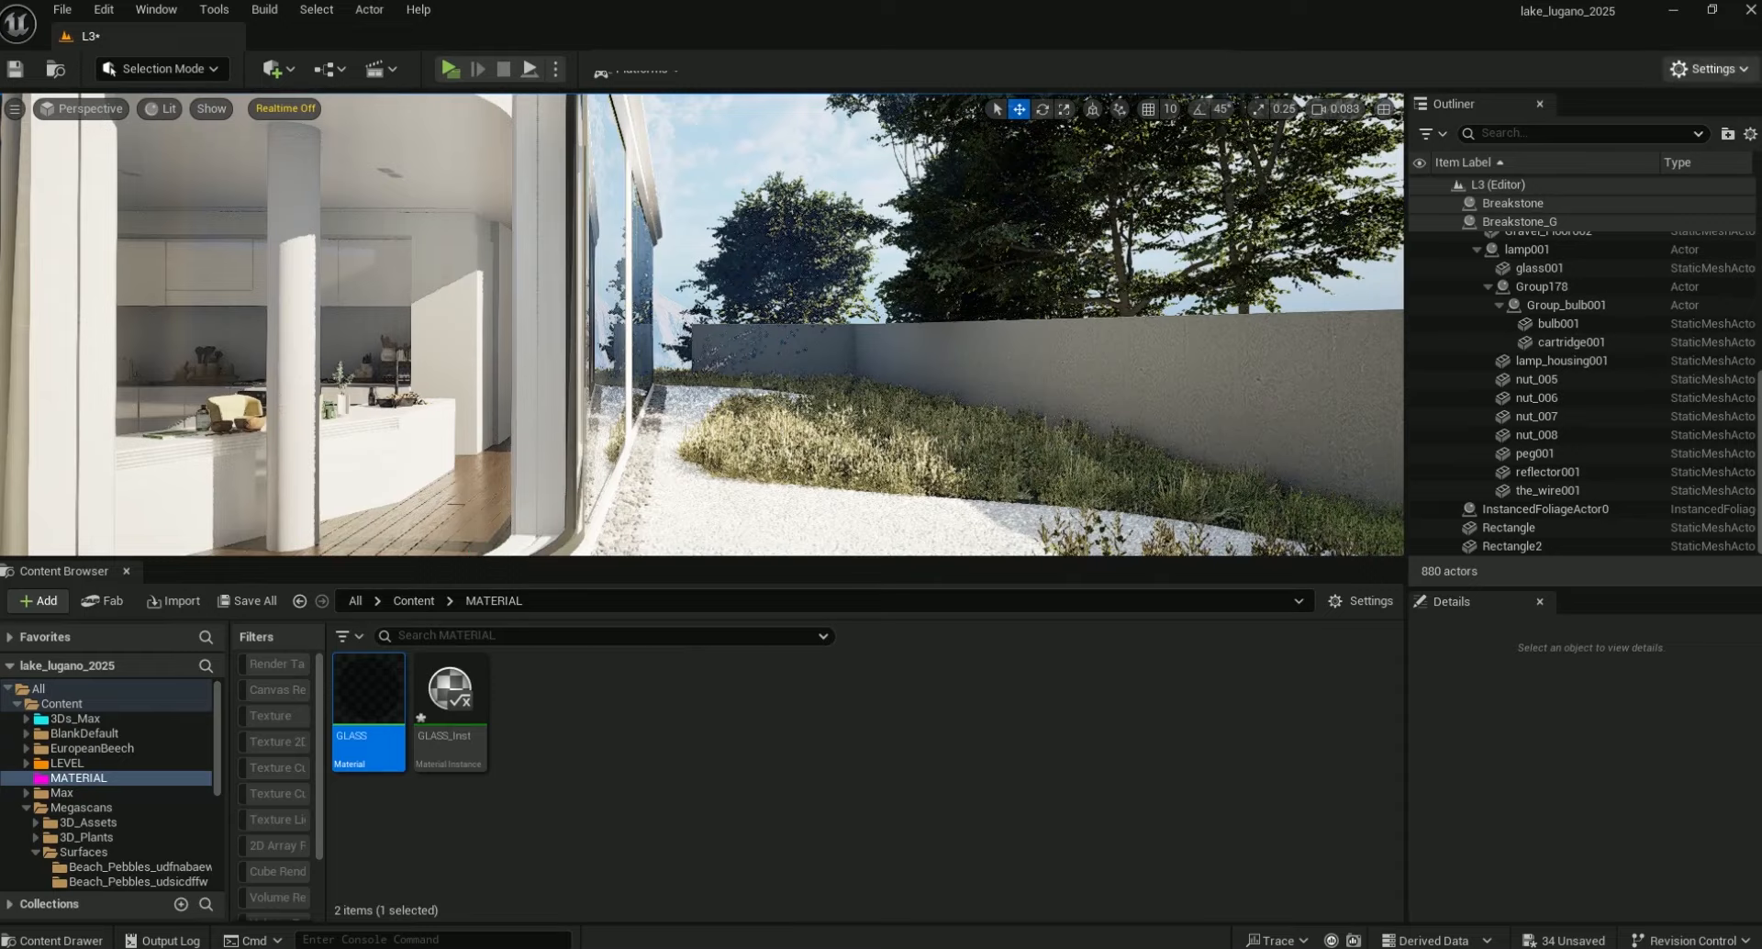
right_drag(1050, 452, 942, 446)
key(s)
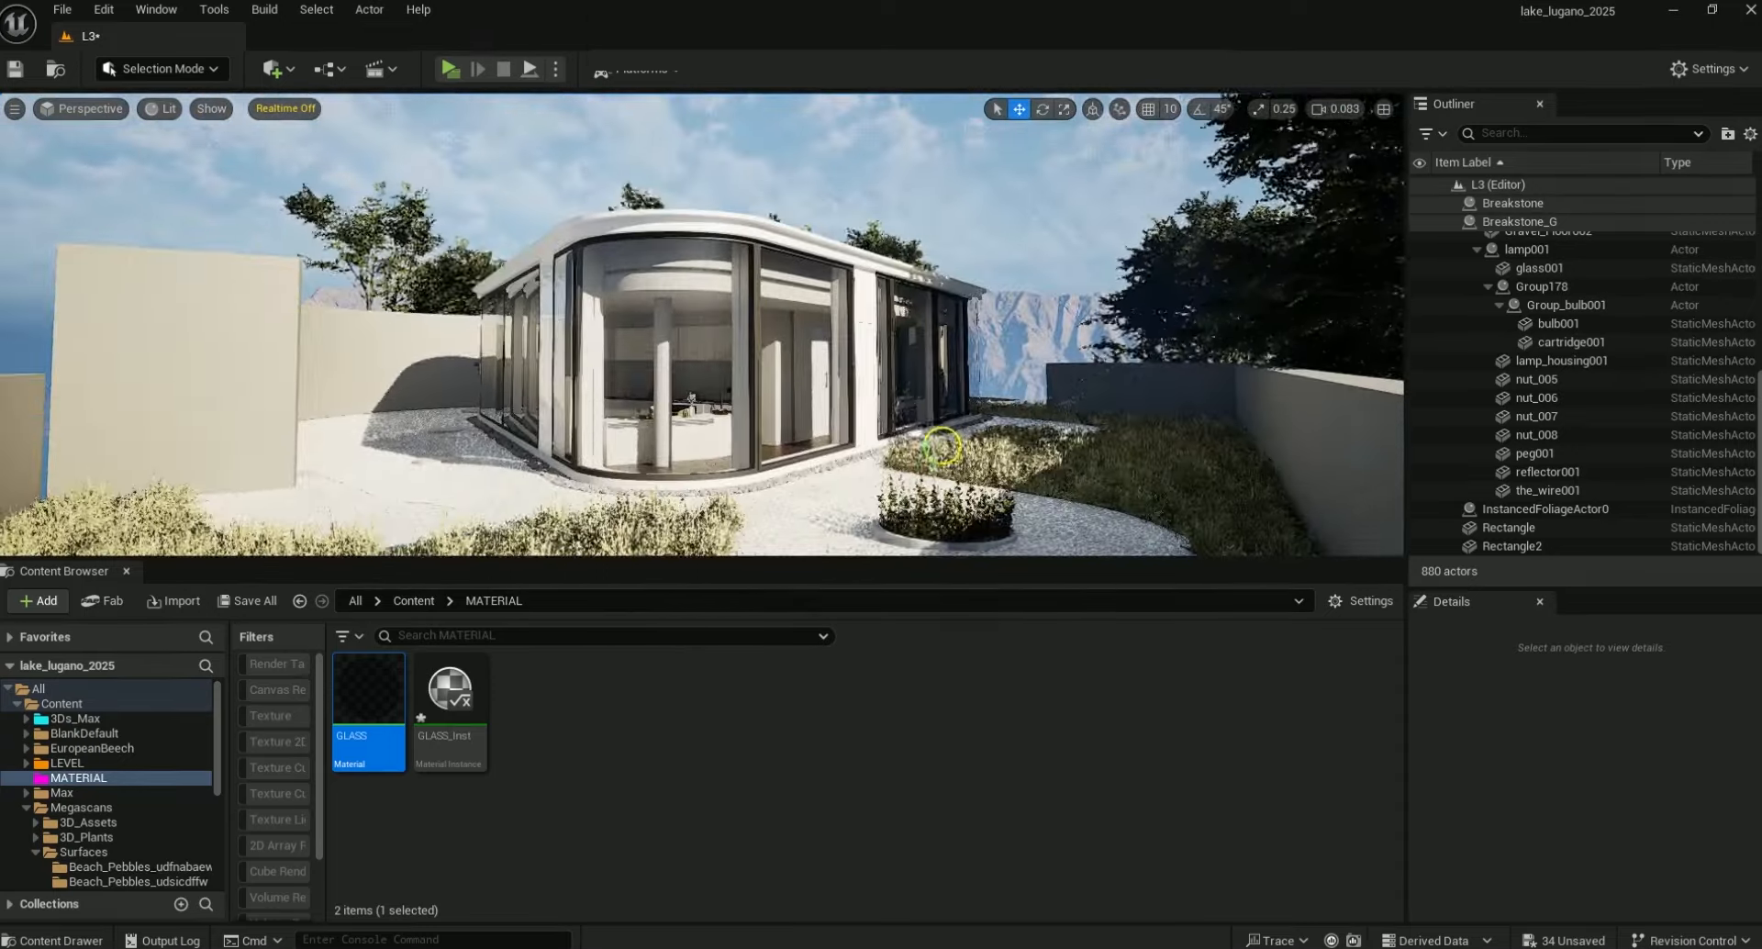
click(128, 571)
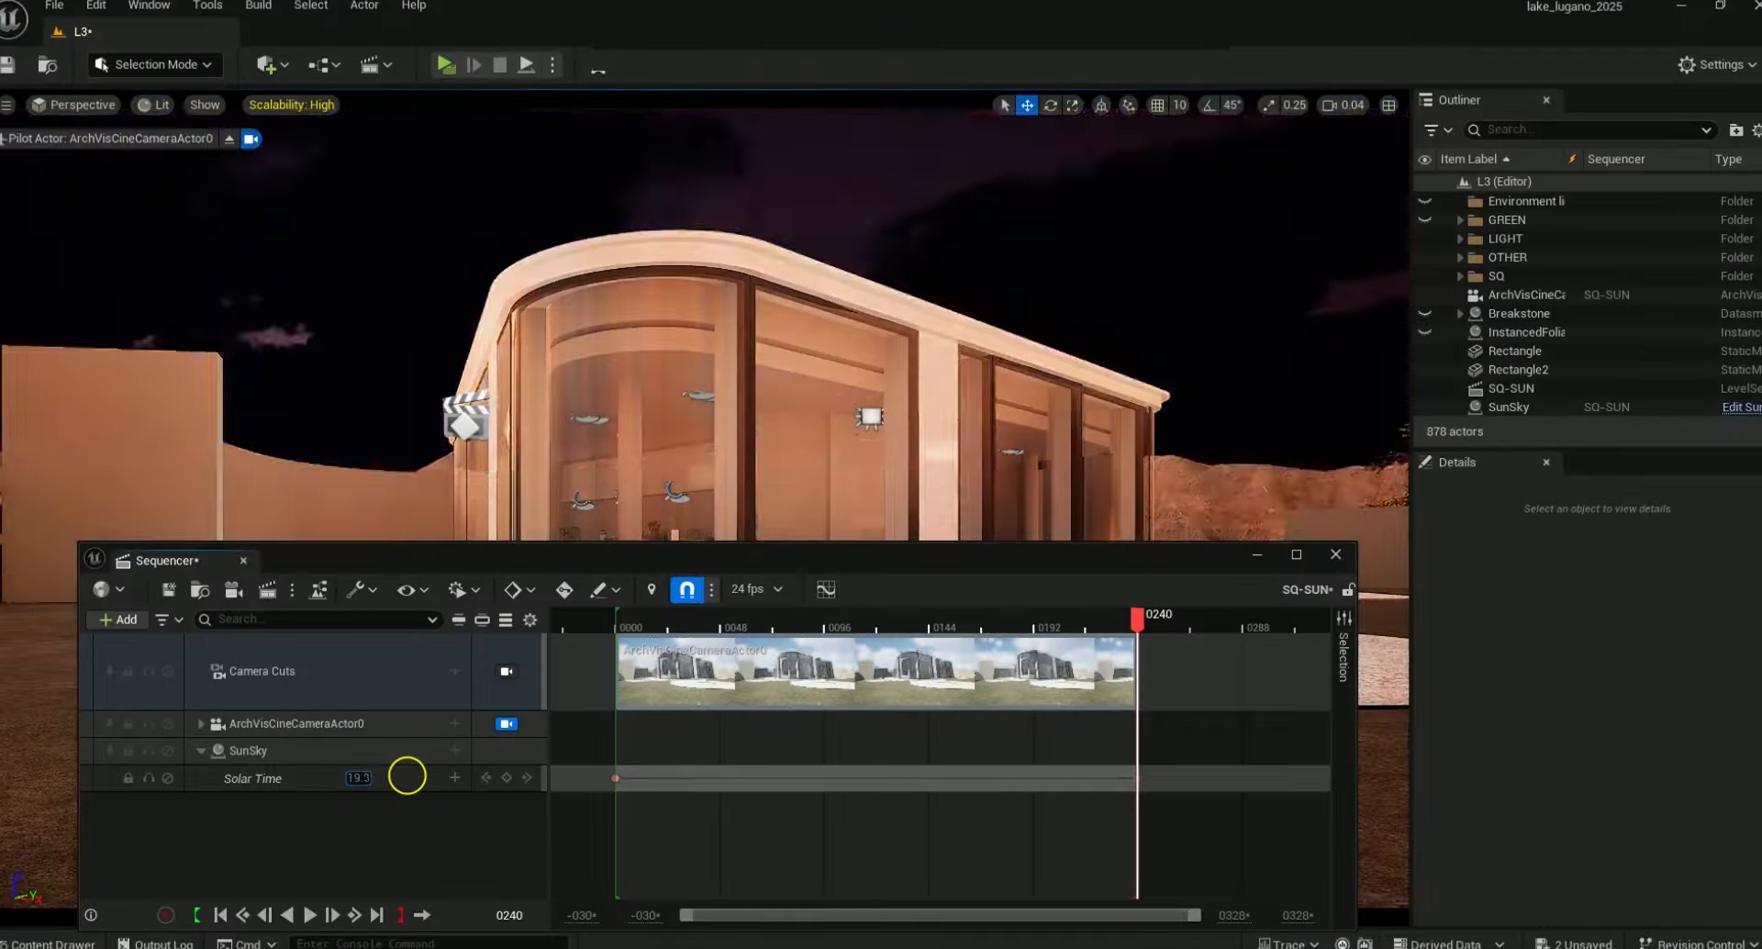
Set SunSky's Solar Time to 19.12 at frame 240, shrink the Sequencer window and play the SQ-SUN sequence
drag(407, 777, 368, 786)
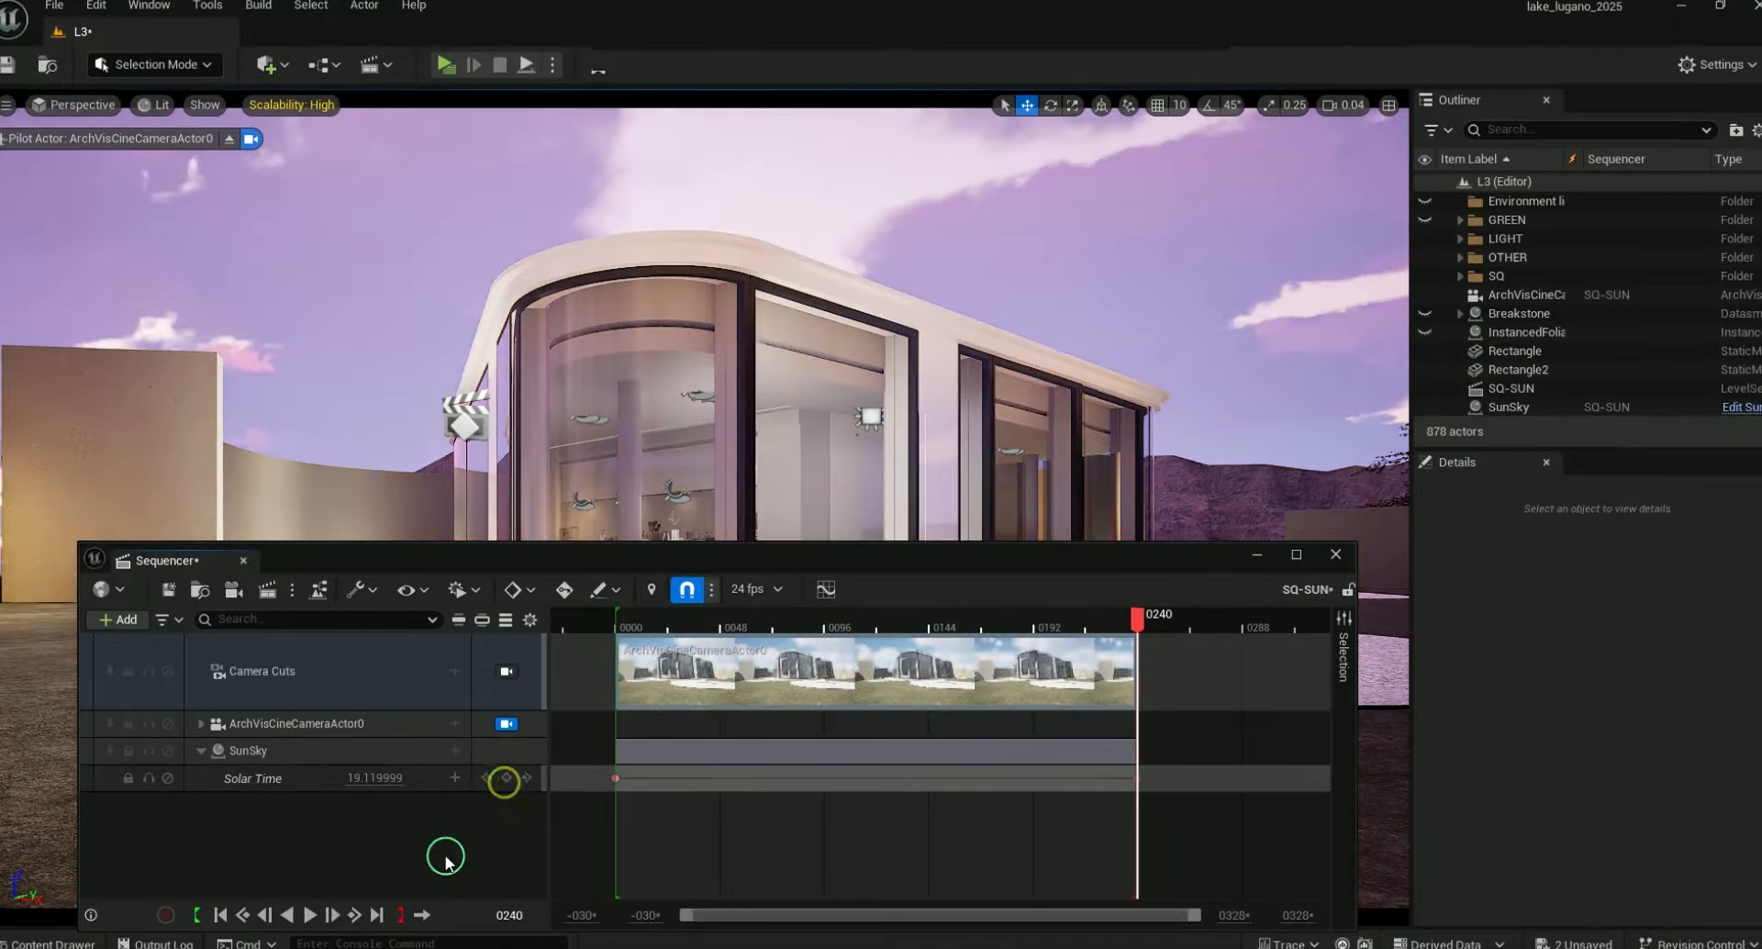
drag(908, 543, 845, 640)
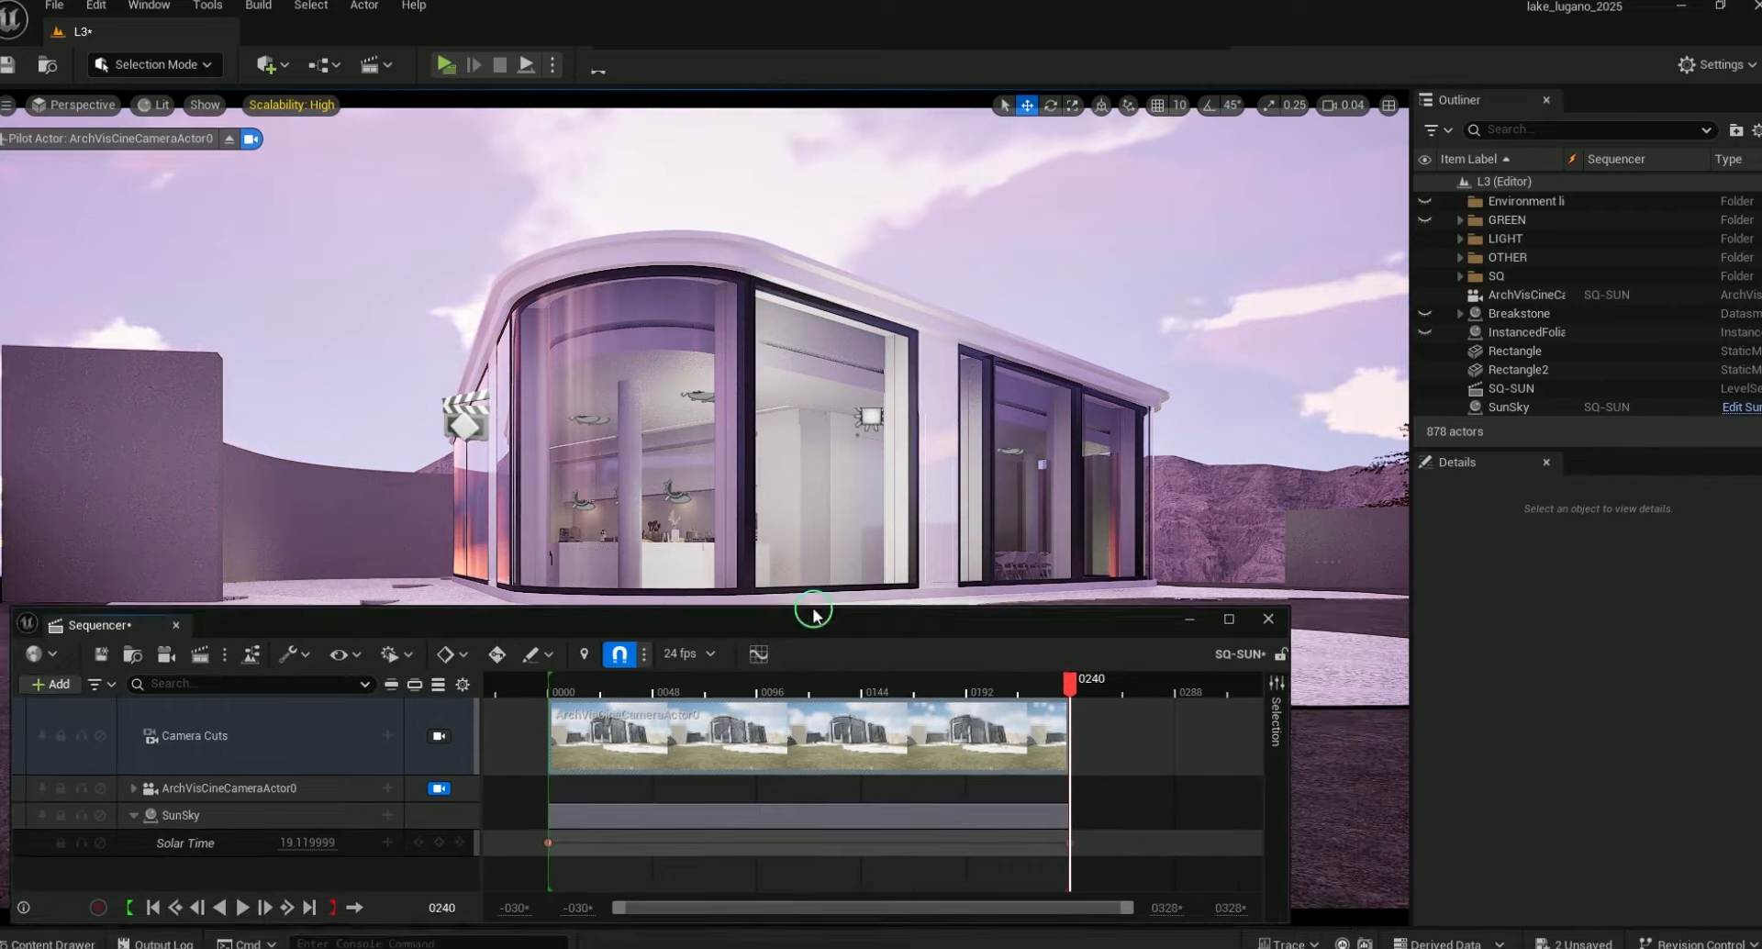
drag(803, 727, 803, 823)
click(243, 907)
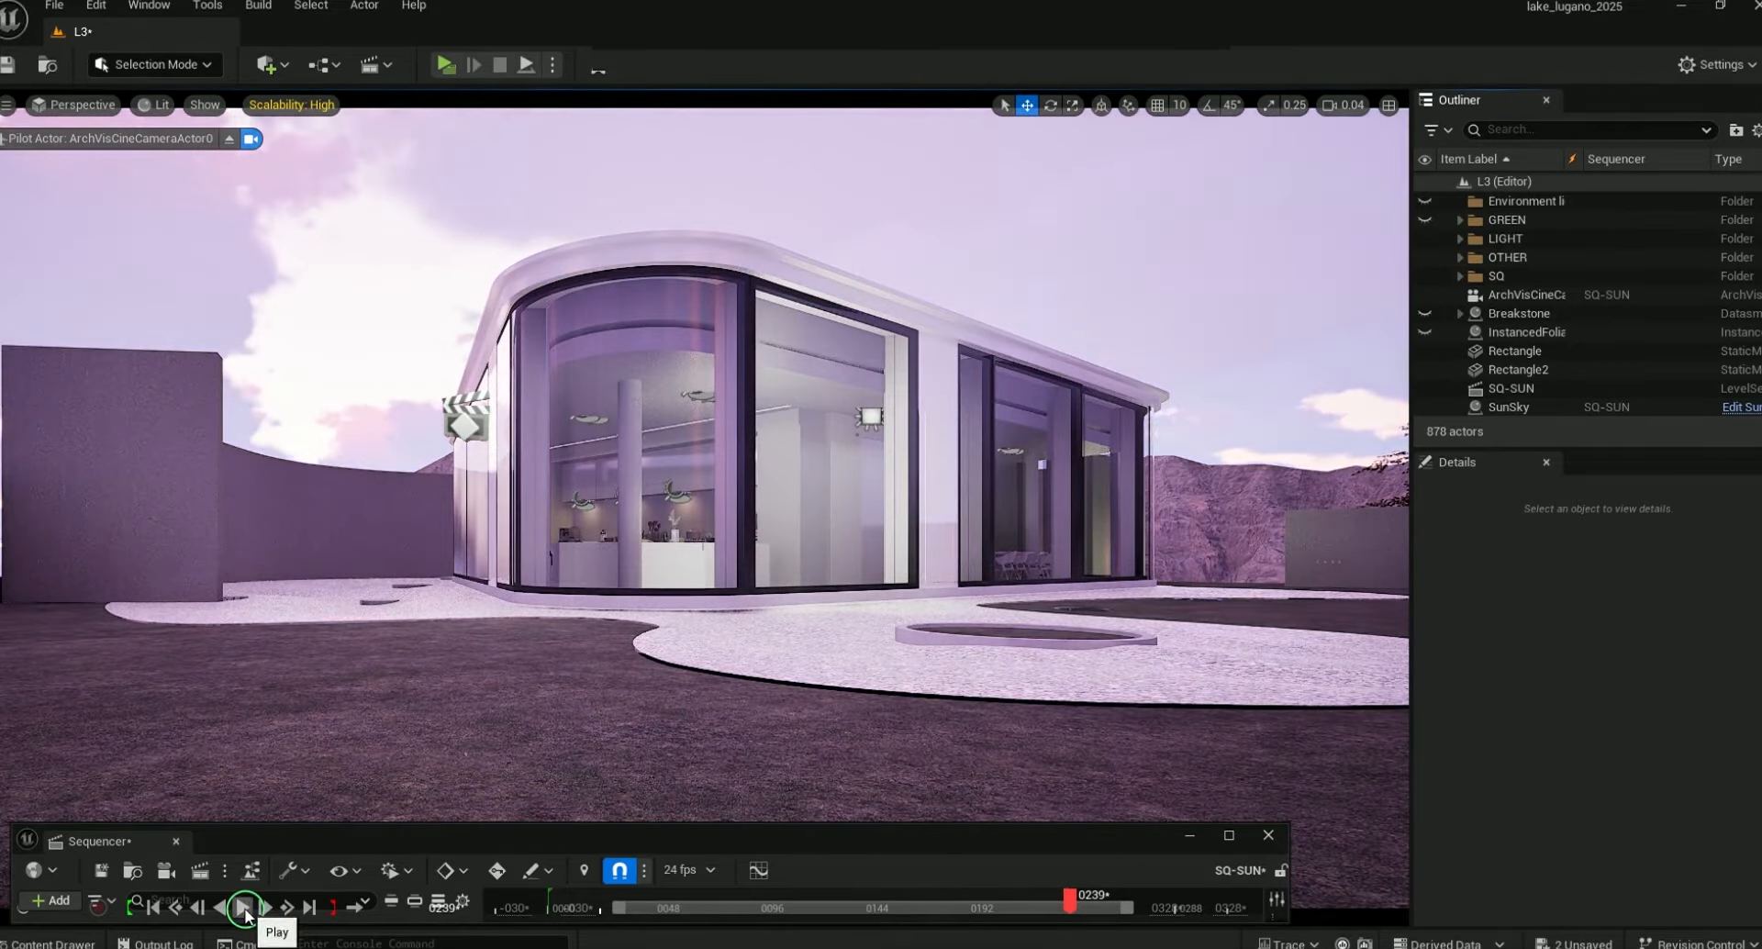
click(244, 906)
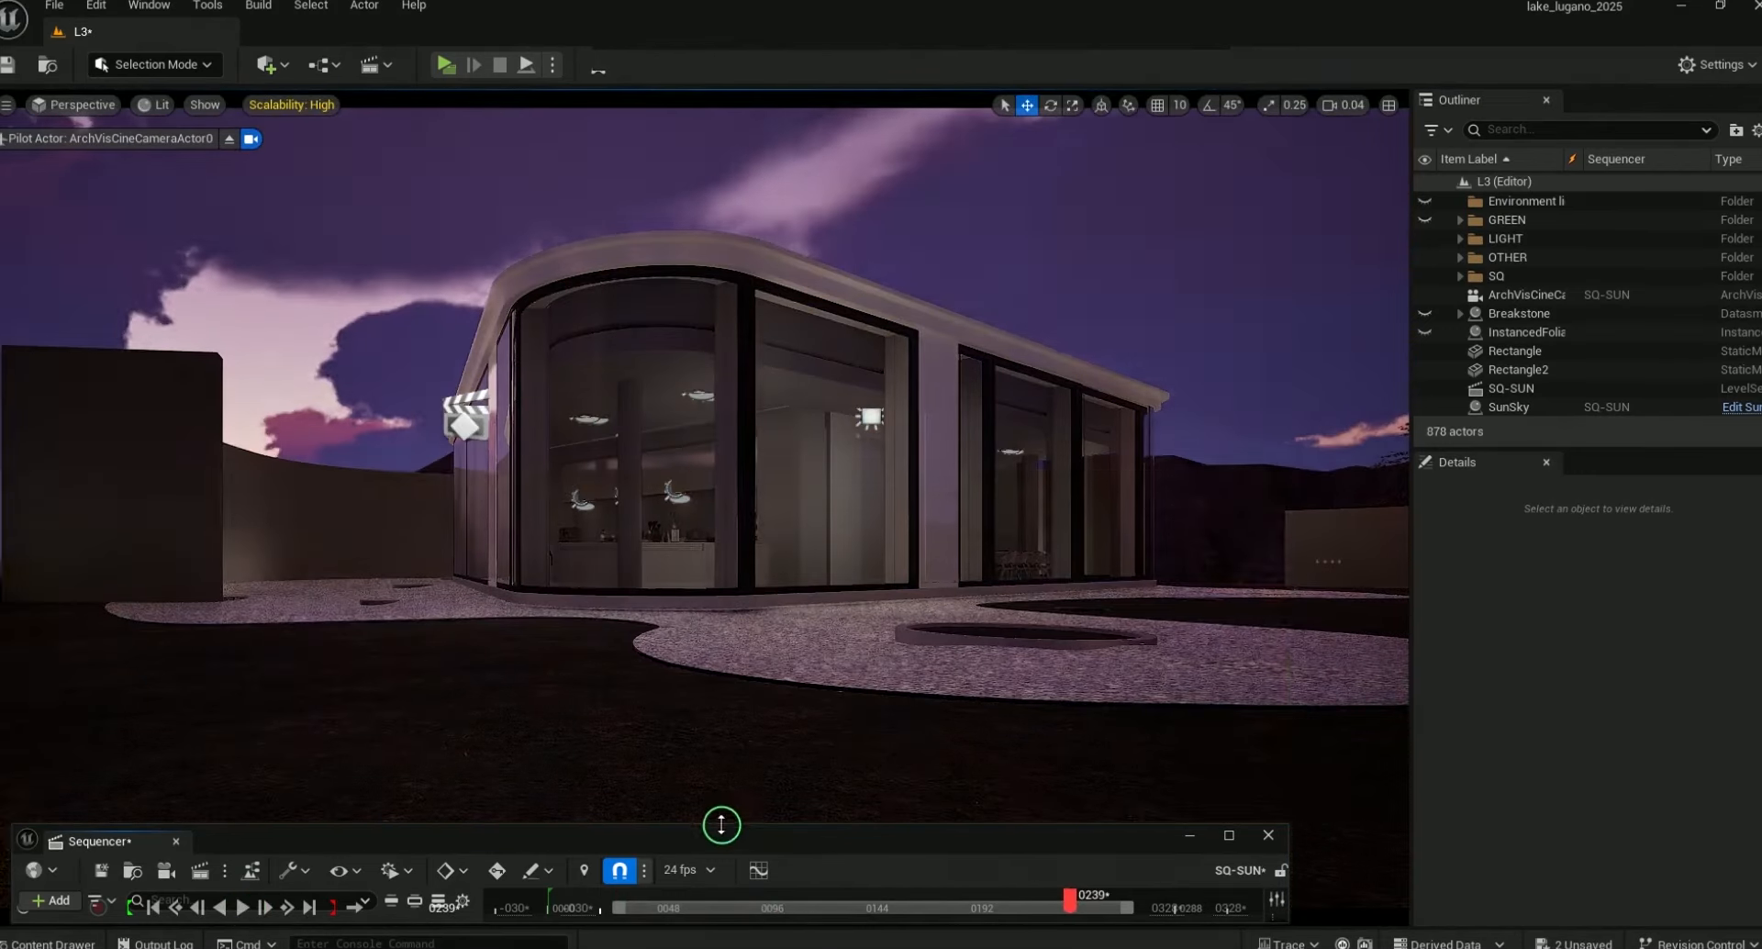
Enlarge the Sequencer window again and delete the existing keyframes on SunSky's Solar Time track
drag(720, 825, 725, 478)
drag(1138, 672, 506, 774)
right_drag(526, 785, 624, 789)
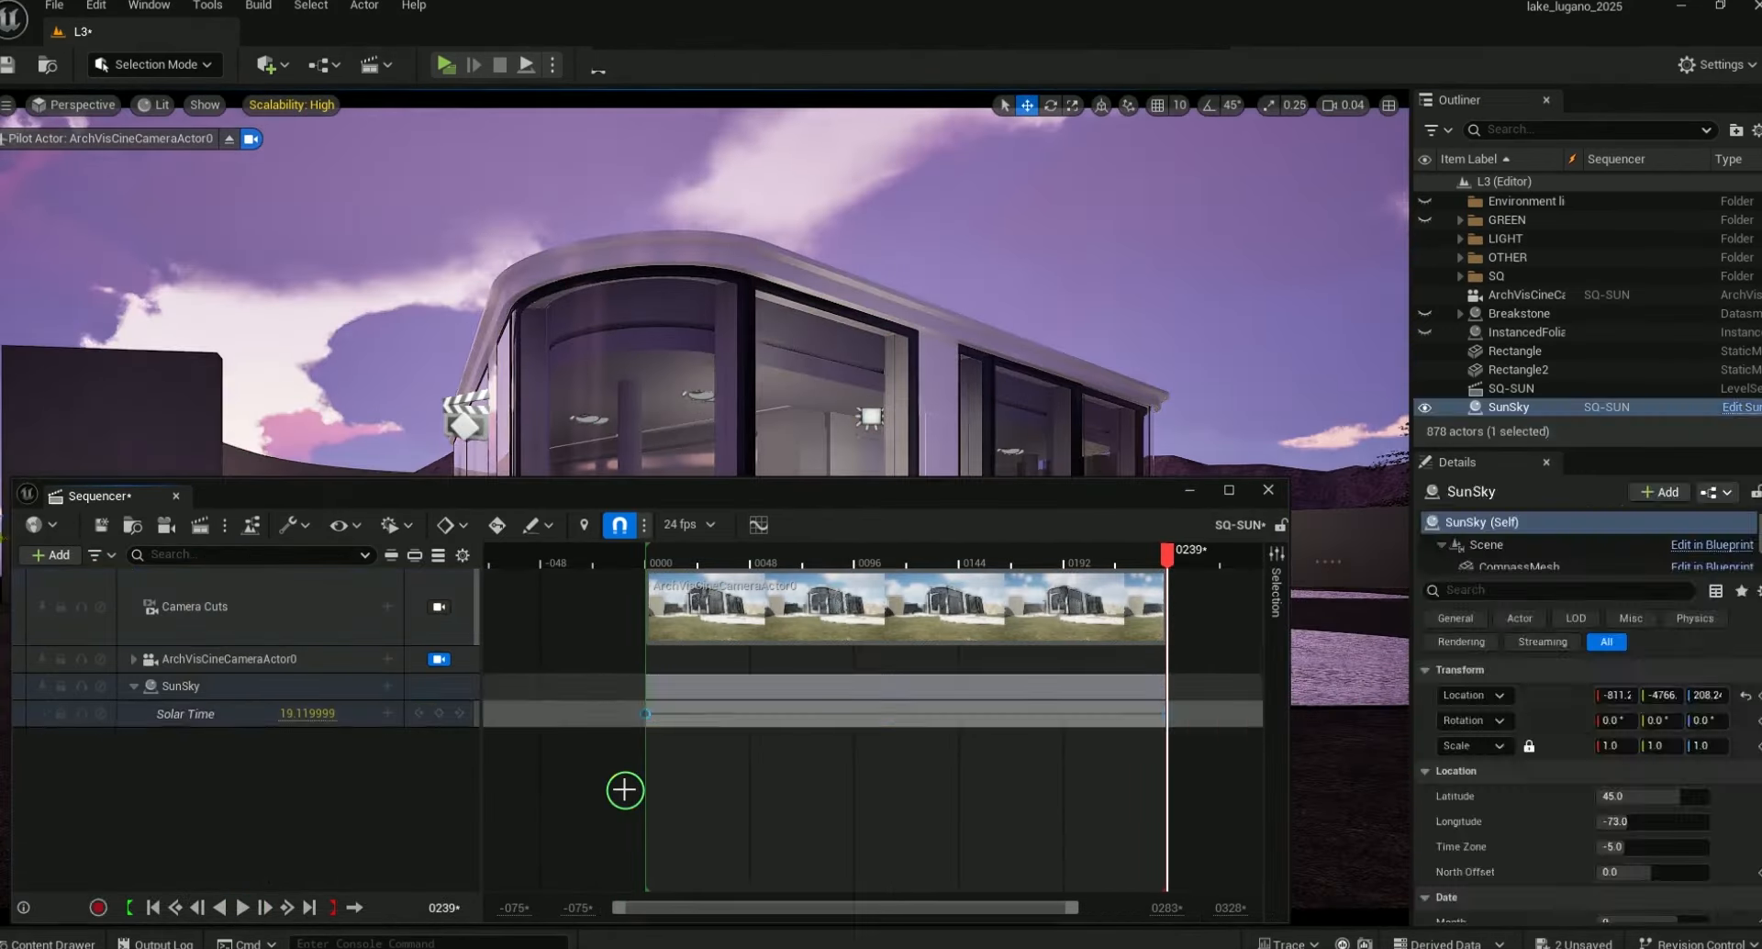
key(Delete)
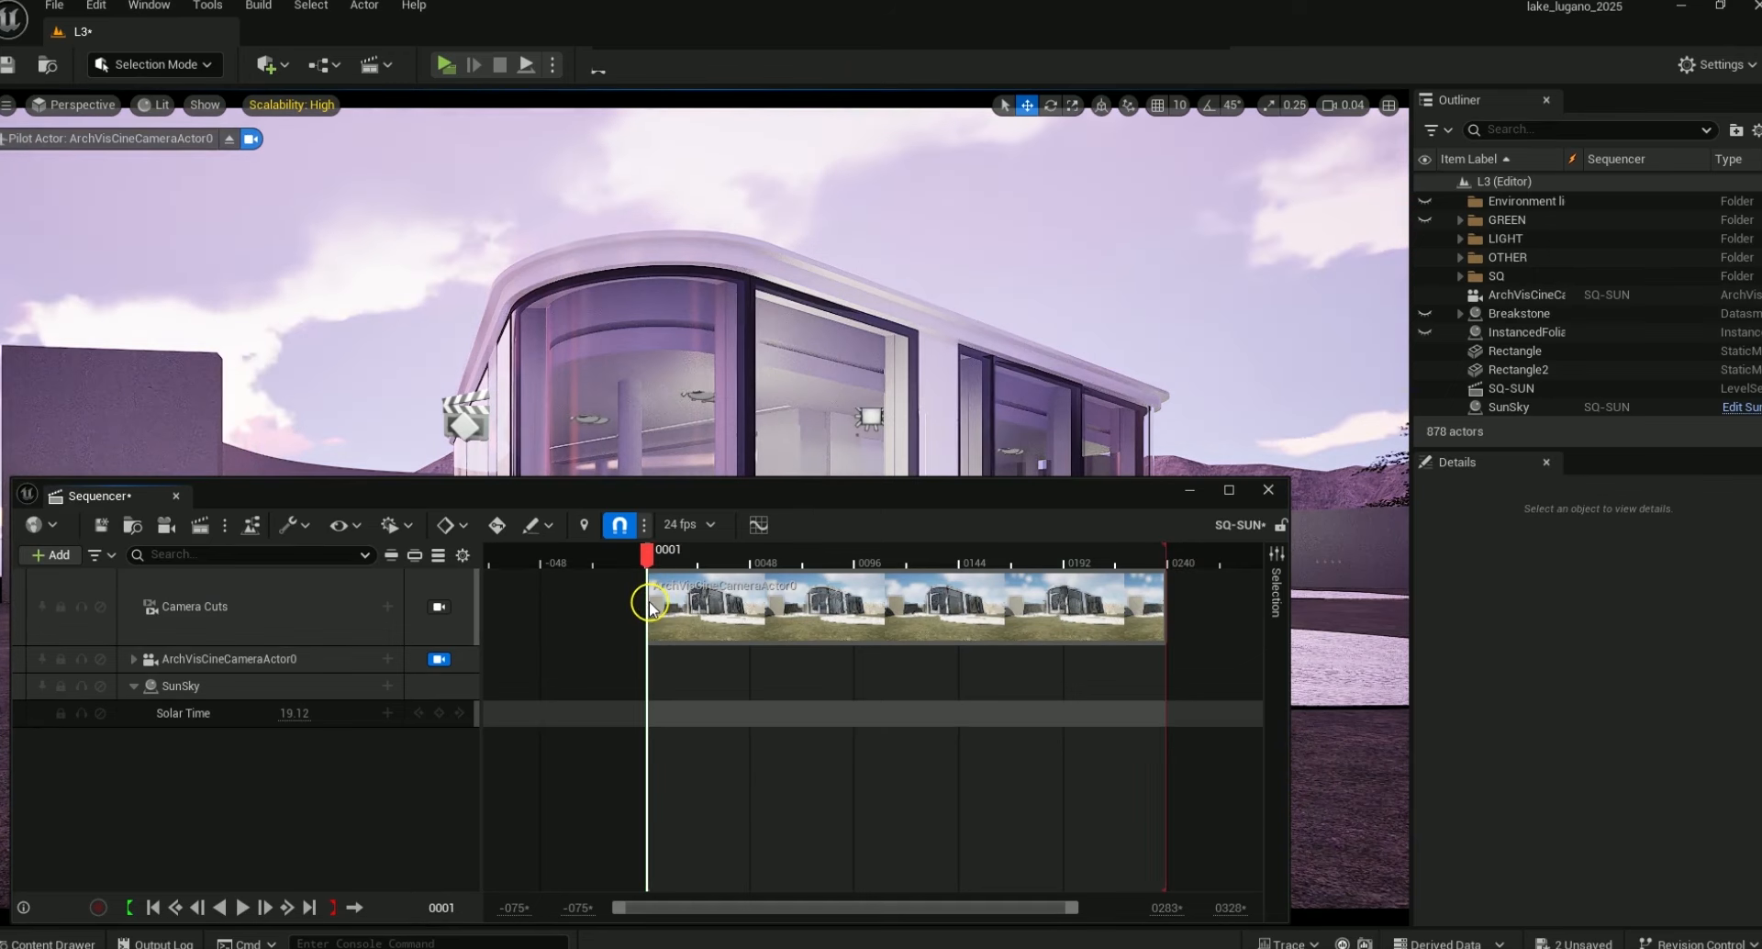
Key SunSky's Solar Time at 17.86 on frame 1 and at 19.12 on frame 239
mouse_move(293, 713)
mouse_down()
mouse_move(272, 713)
mouse_move(315, 712)
mouse_up()
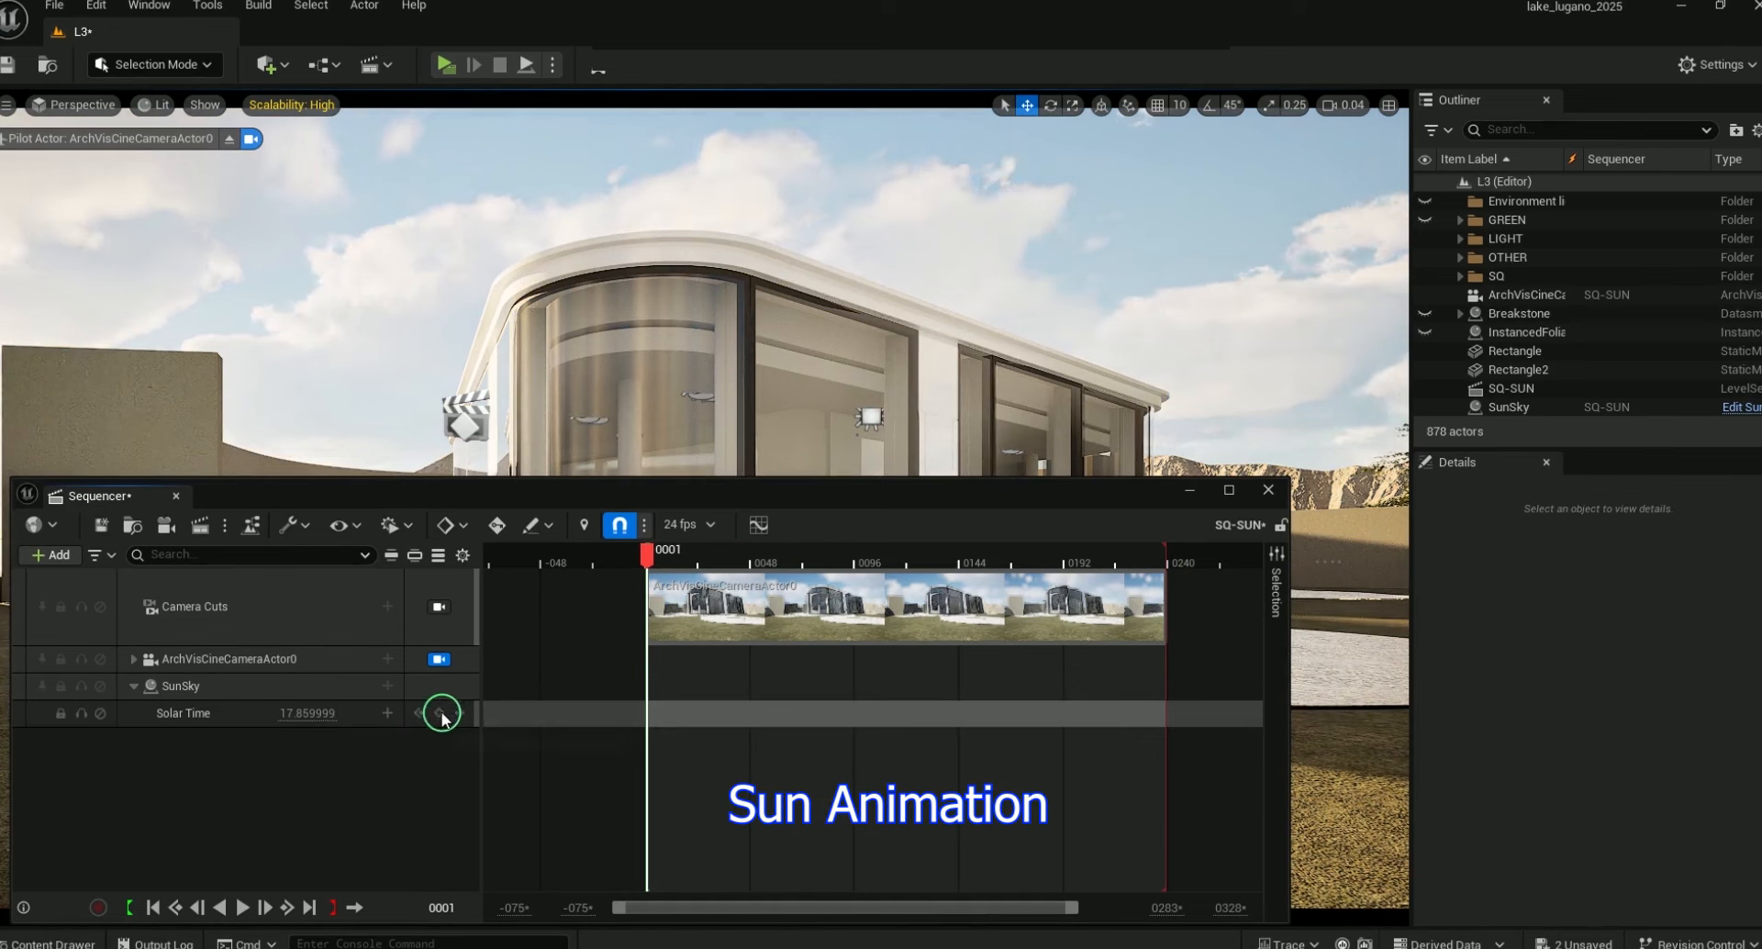
drag(1115, 554, 1171, 552)
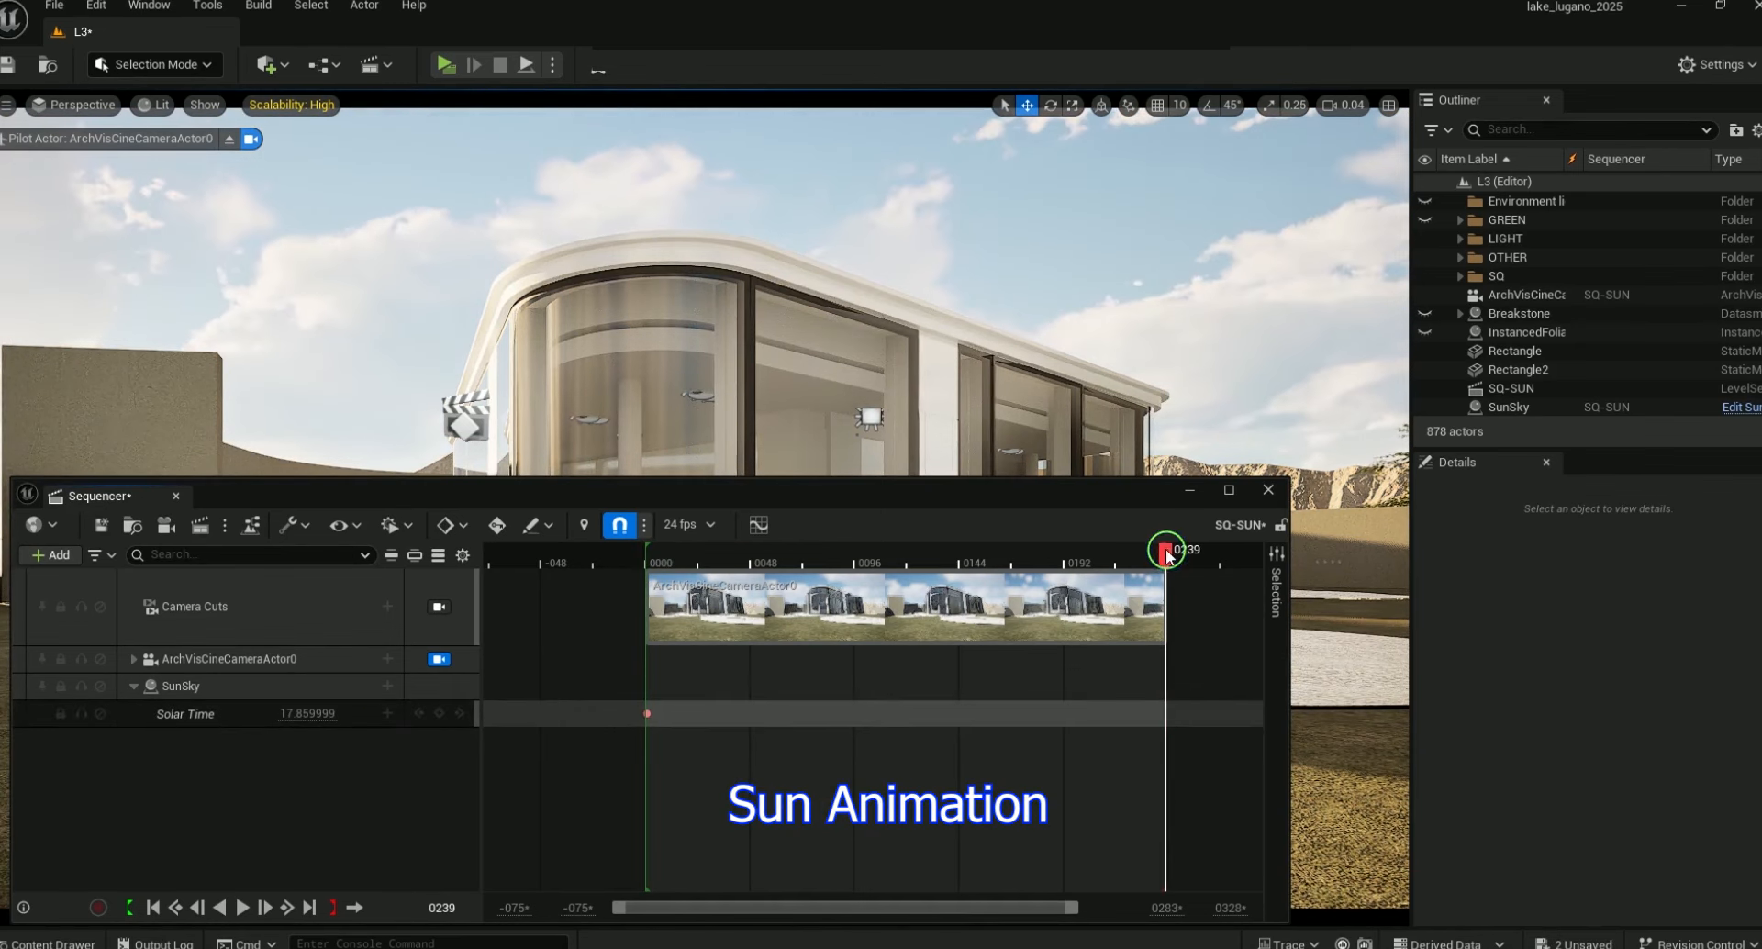
drag(302, 713, 303, 715)
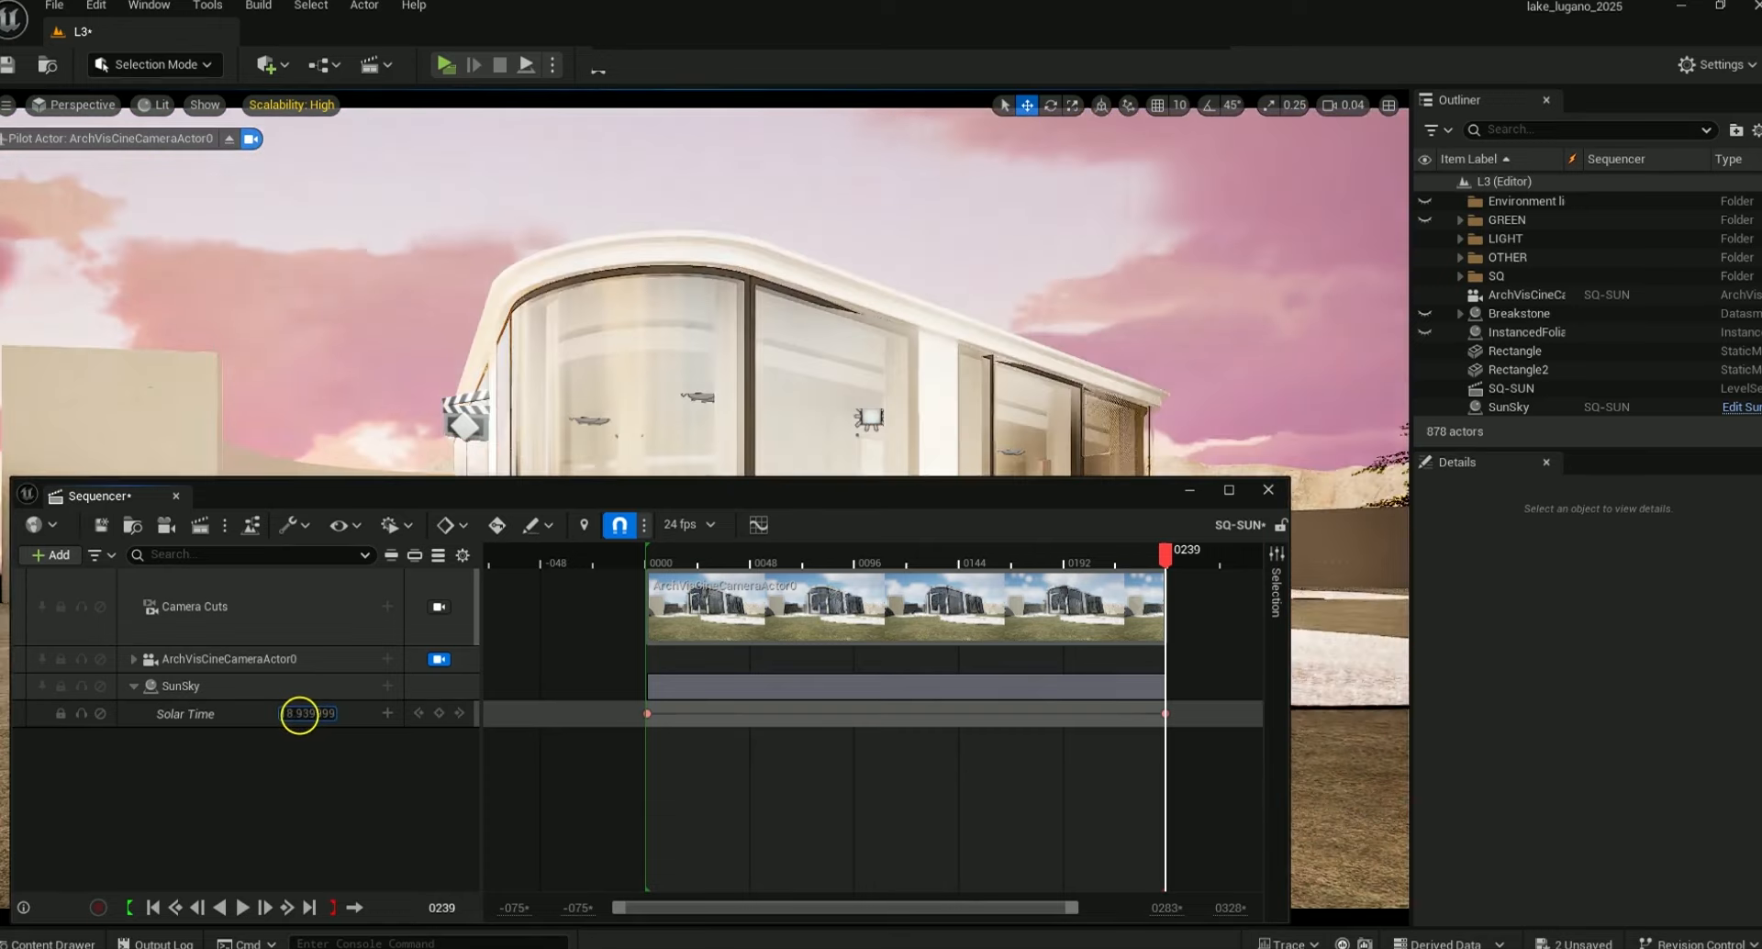
Play back the new sun animation with the Sequencer window shrunk so the whole house is in view
drag(728, 476, 578, 849)
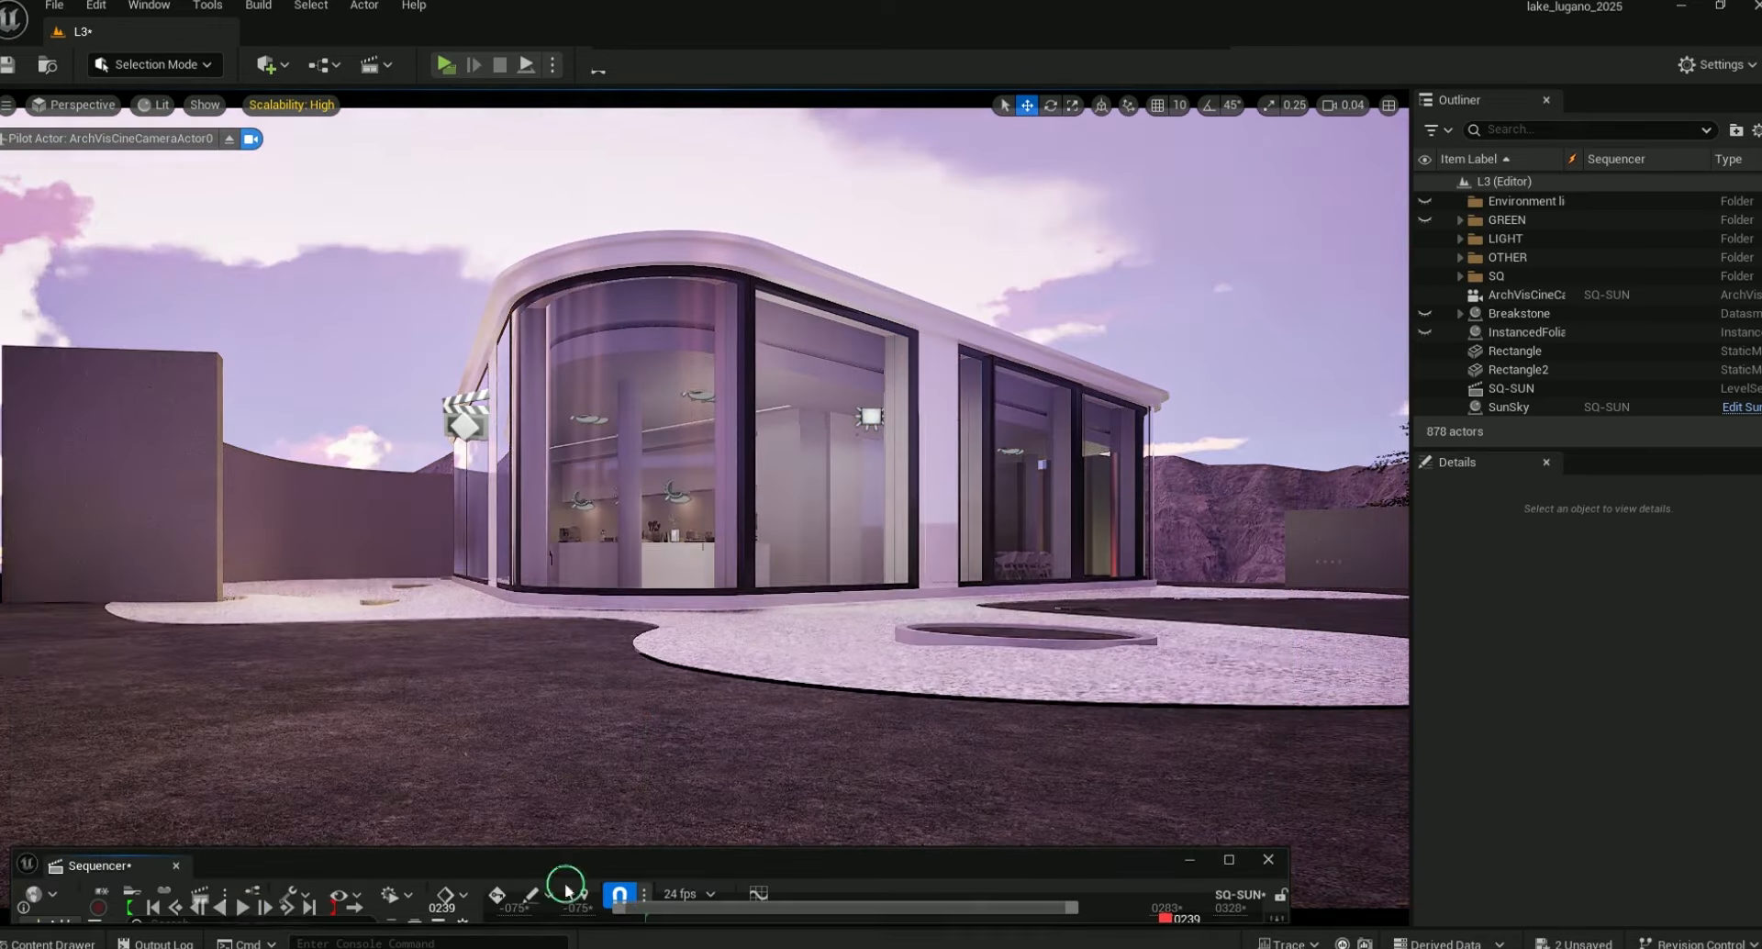
drag(1016, 850, 1019, 569)
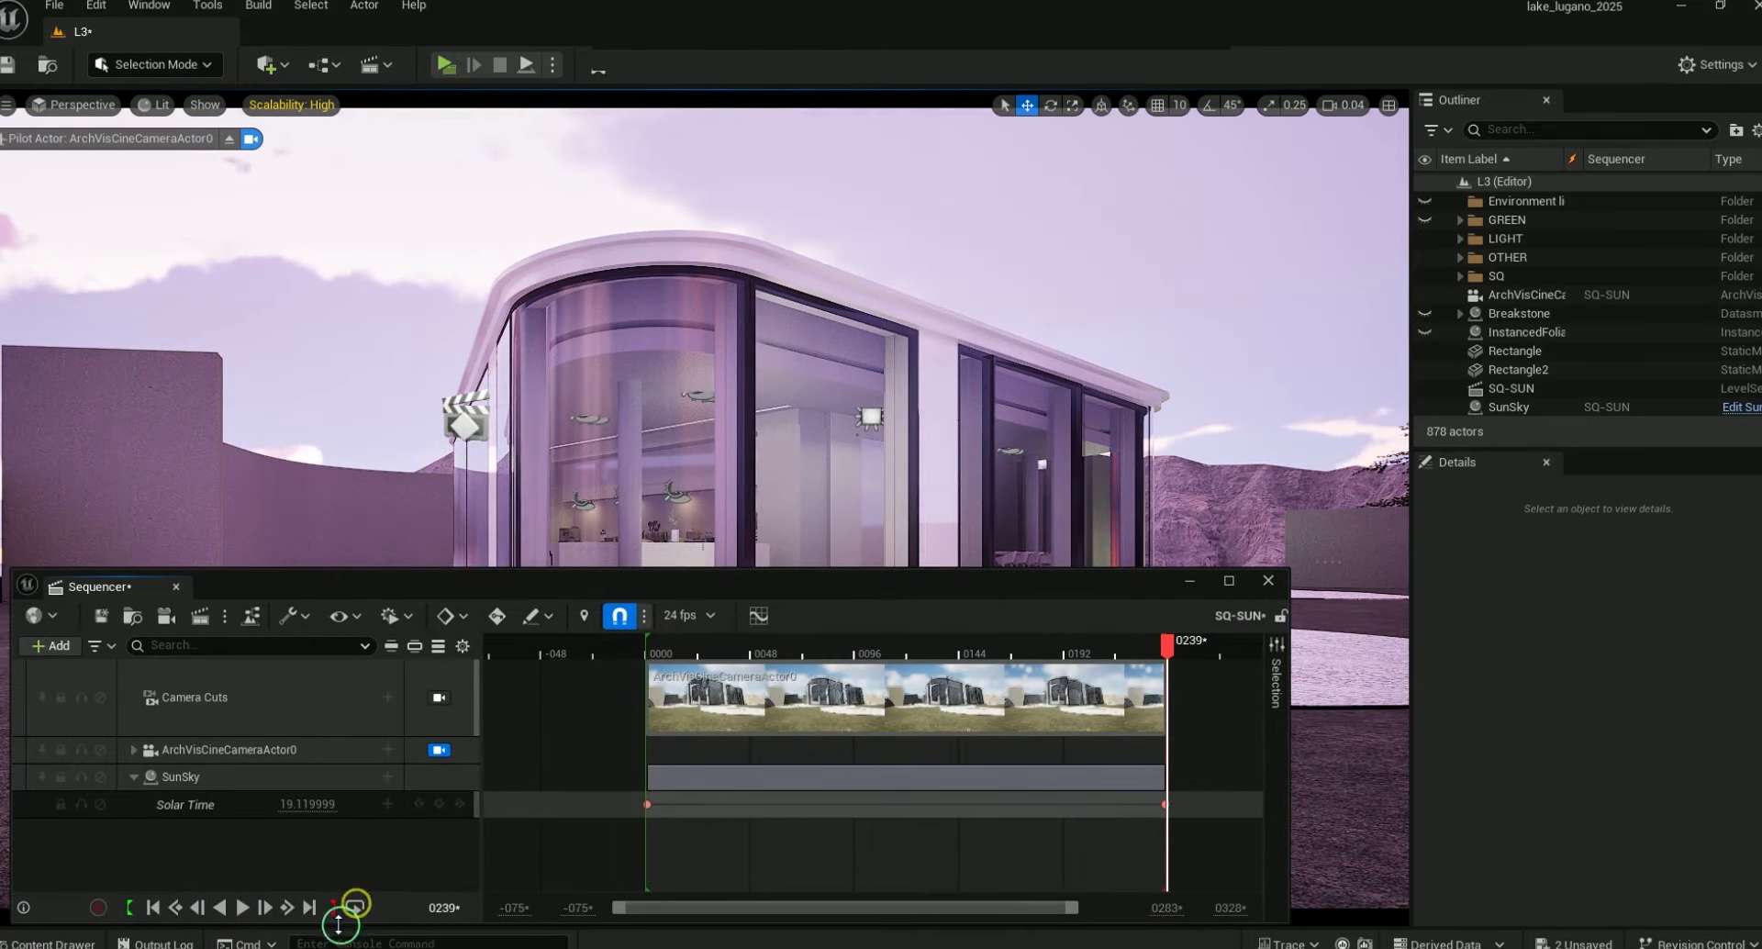
click(237, 909)
drag(590, 571, 594, 885)
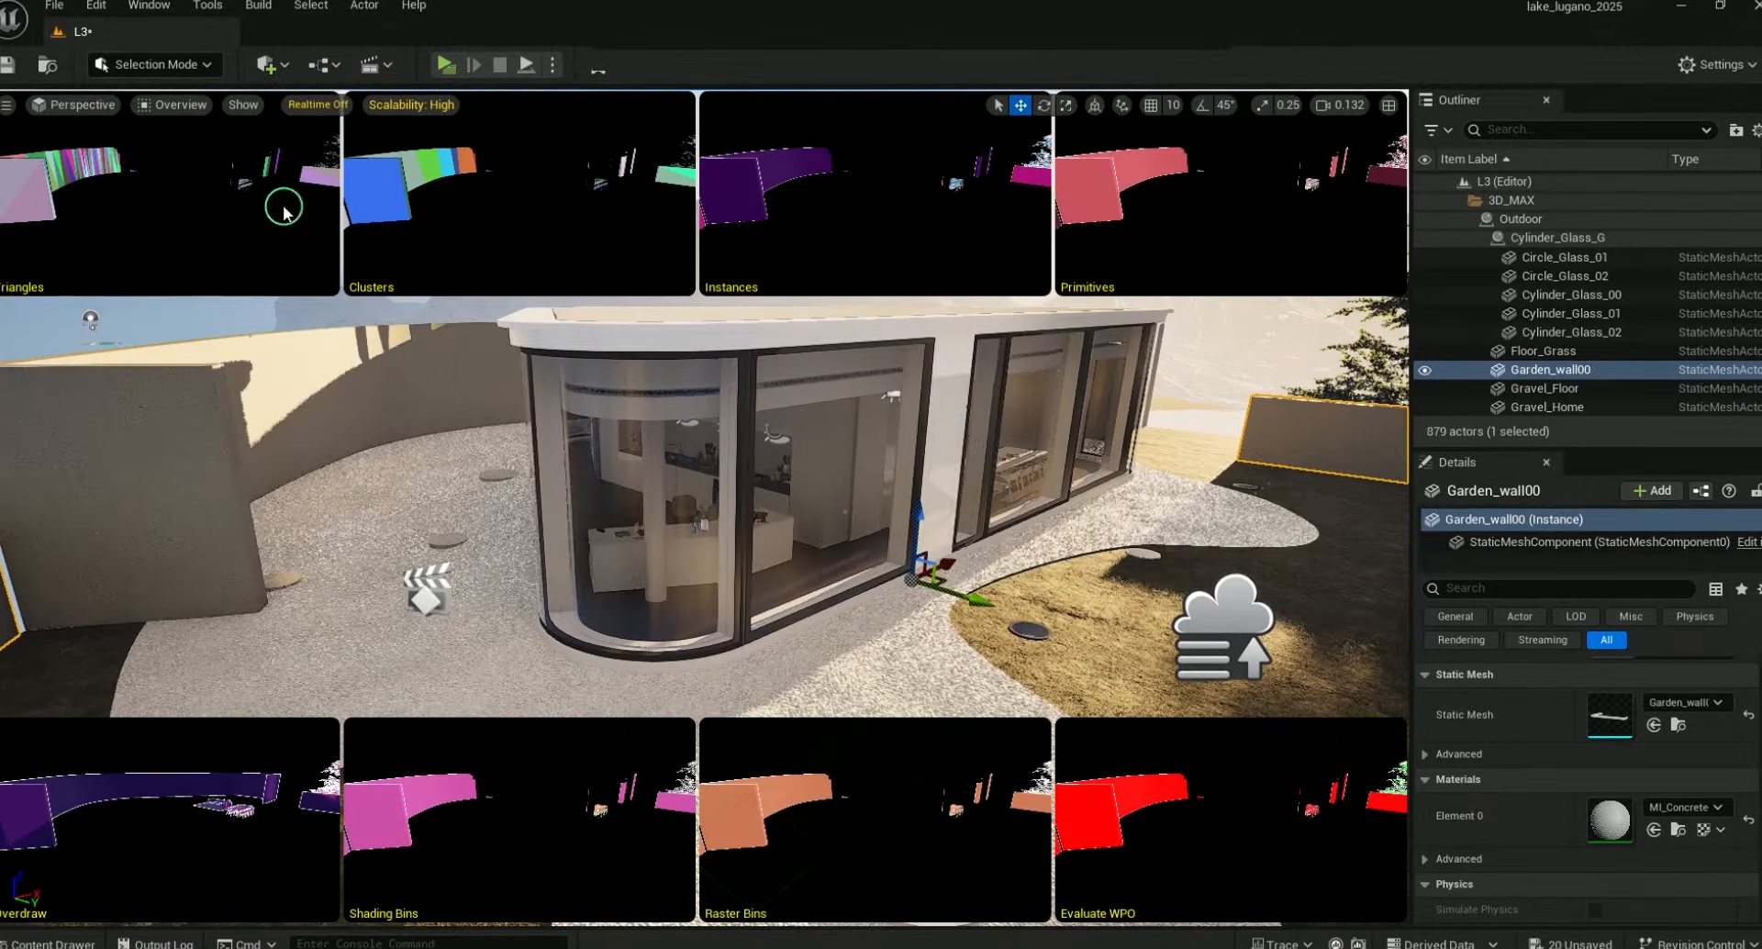
Change the viewport's Nanite visualization from Overview to Triangles
click(162, 106)
click(268, 514)
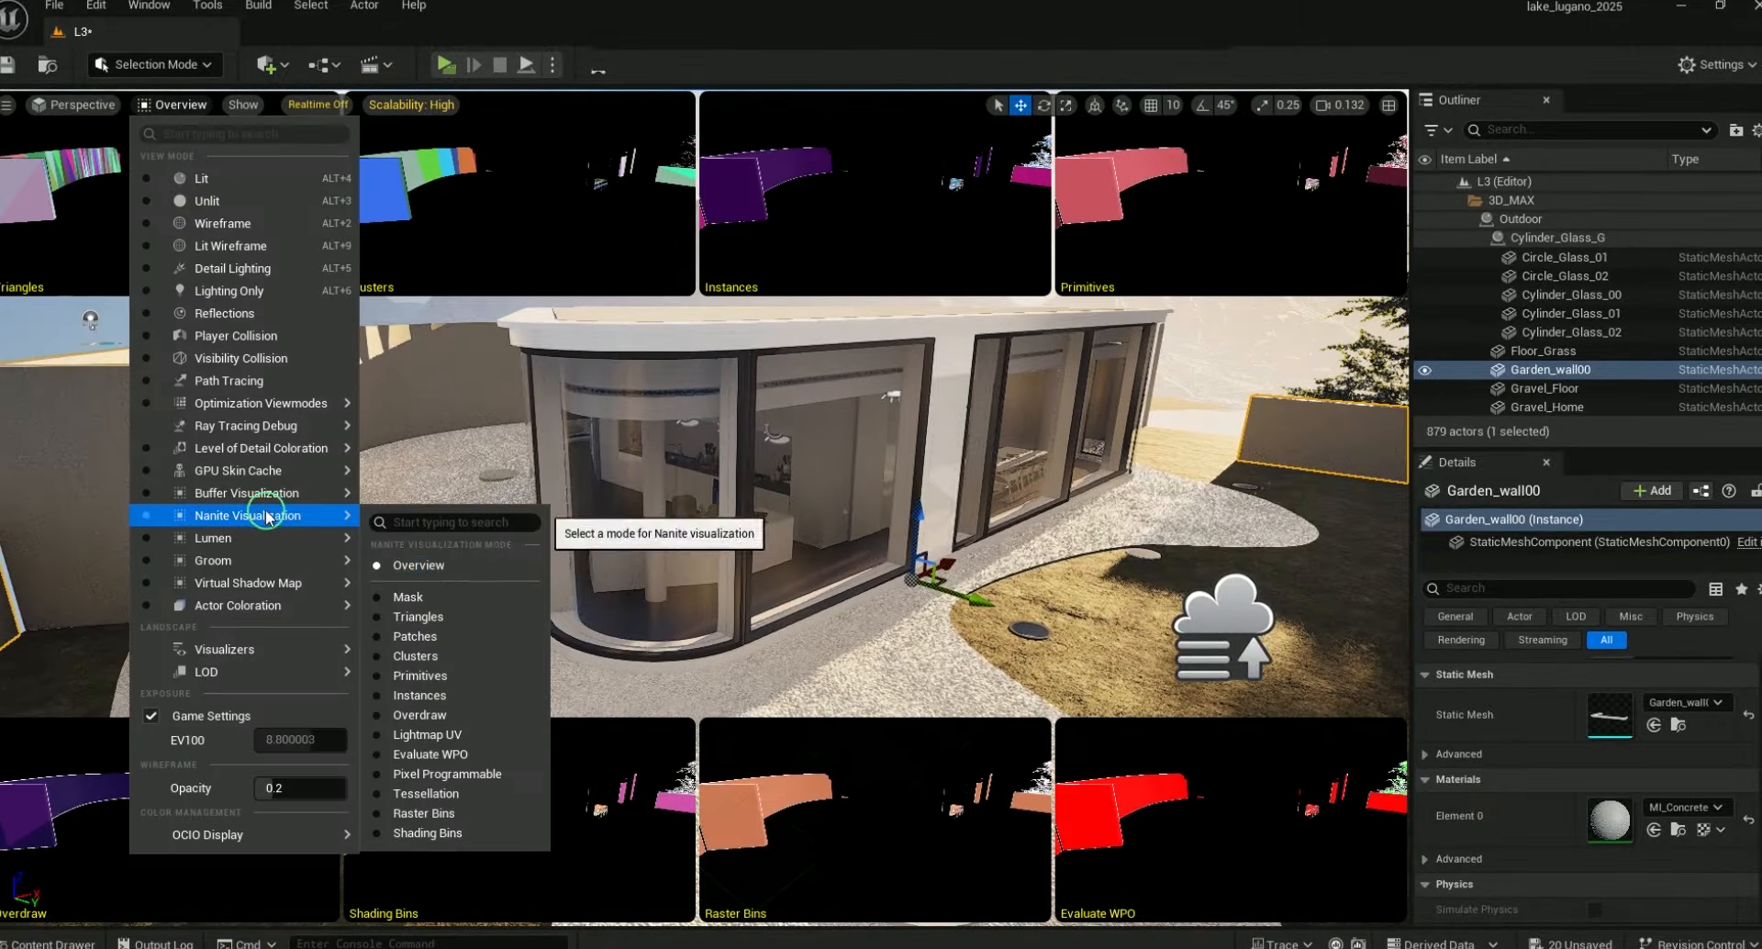
click(408, 616)
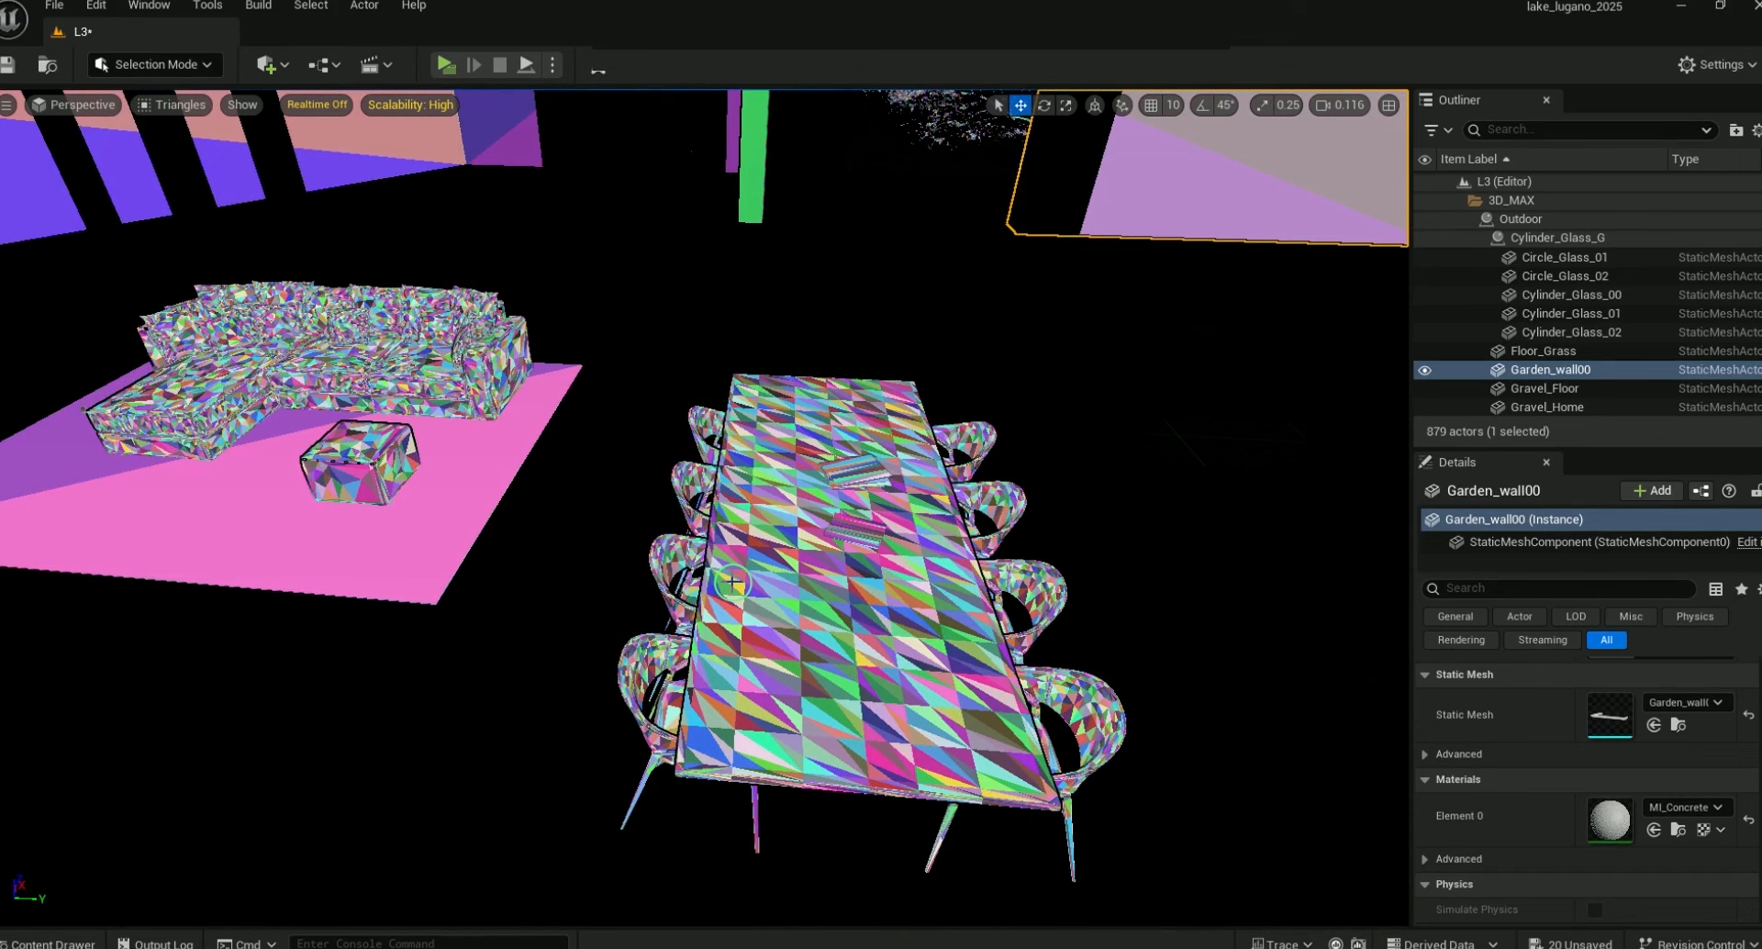
Unhide InstancedFoliageActor0 and examine the garden plants and trees in the Nanite Overdraw visualization
click(1469, 382)
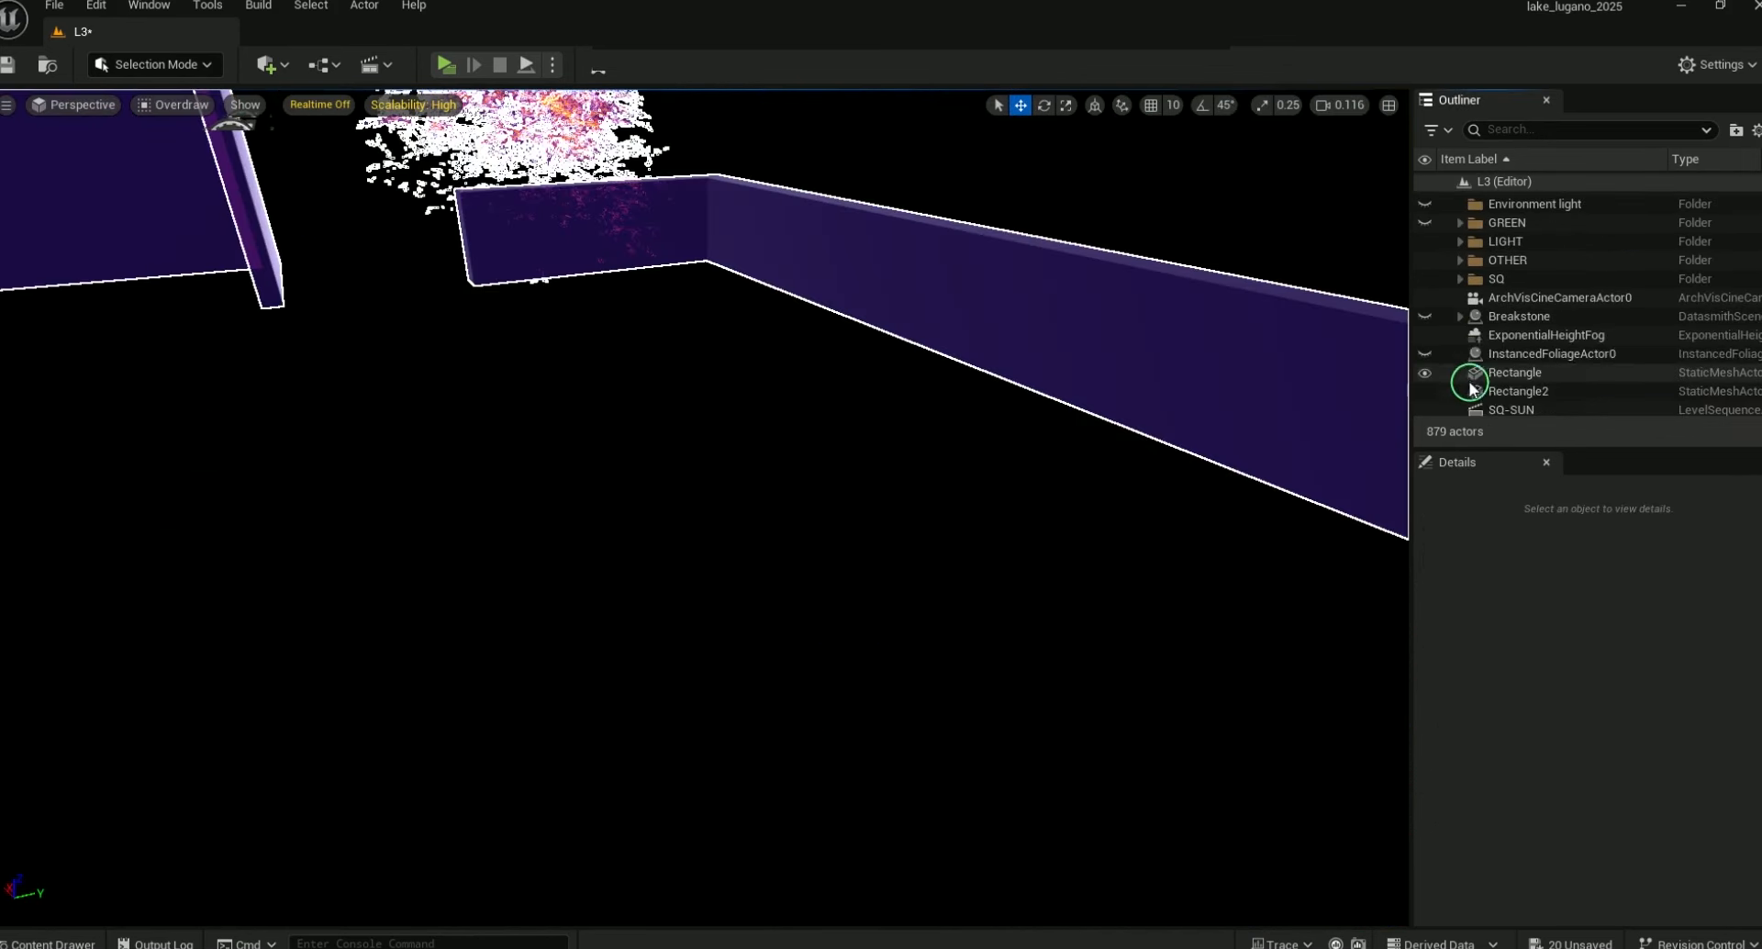
click(1432, 353)
right_drag(1101, 374, 867, 416)
key(w)
right_drag(712, 384, 813, 615)
key(s)
right_drag(932, 409, 831, 285)
right_drag(659, 491, 647, 530)
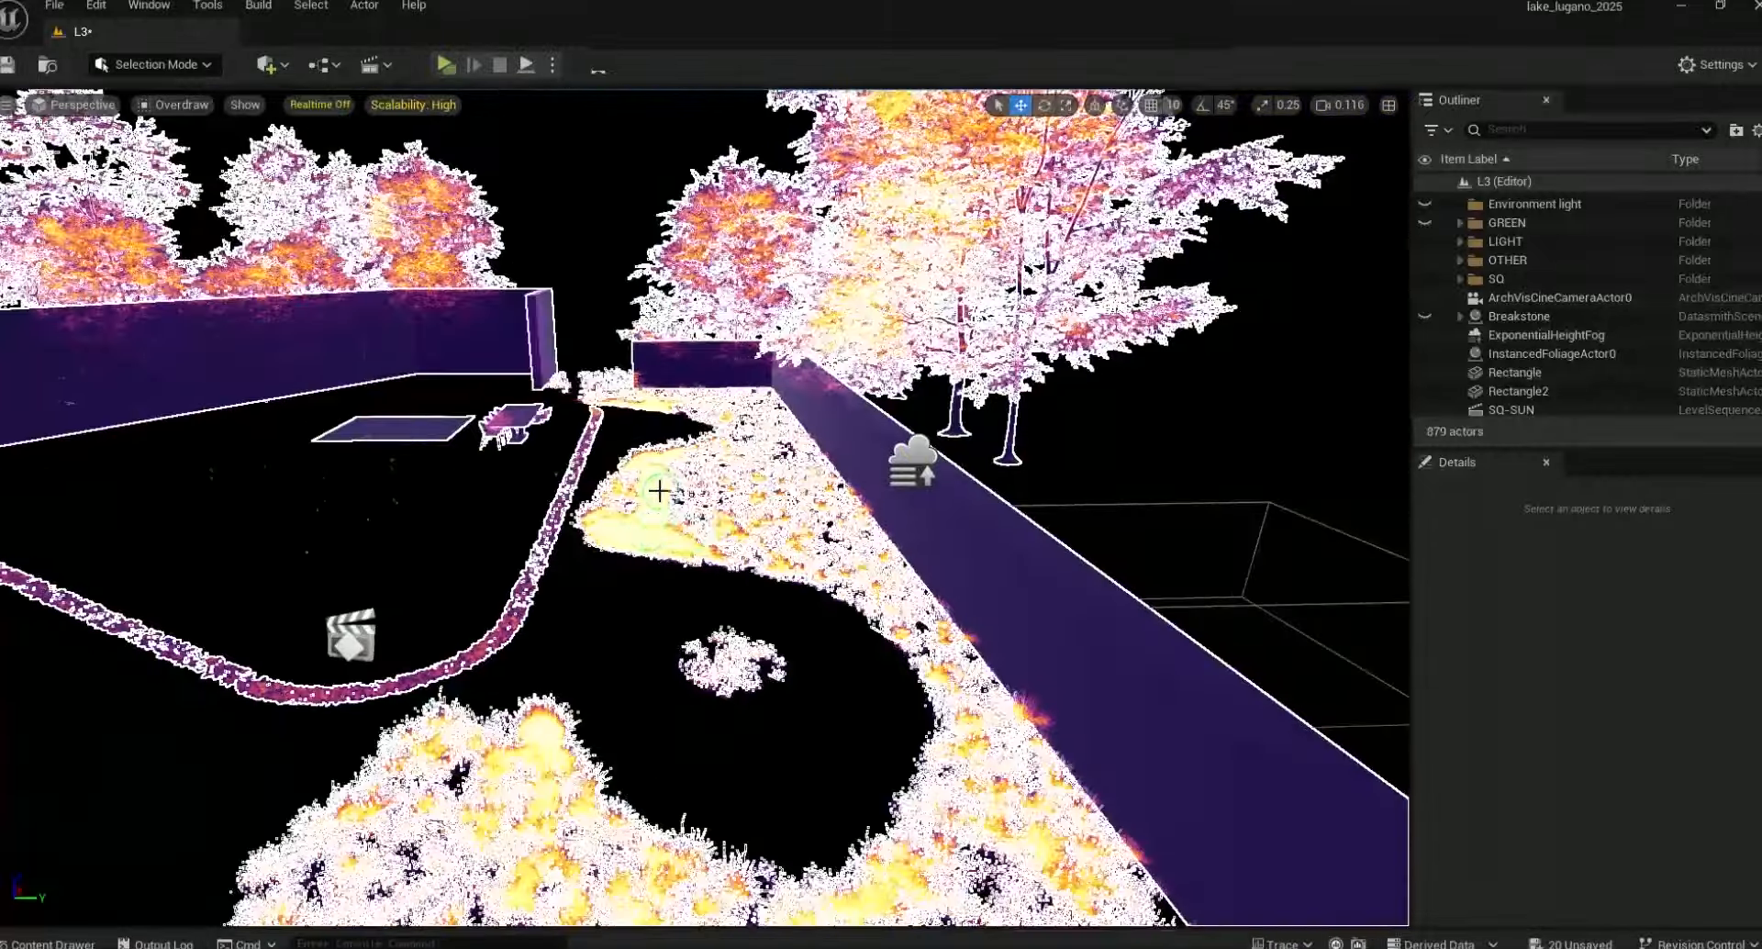
right_drag(769, 517, 605, 643)
right_drag(1101, 542, 1175, 440)
right_drag(1022, 531, 1101, 491)
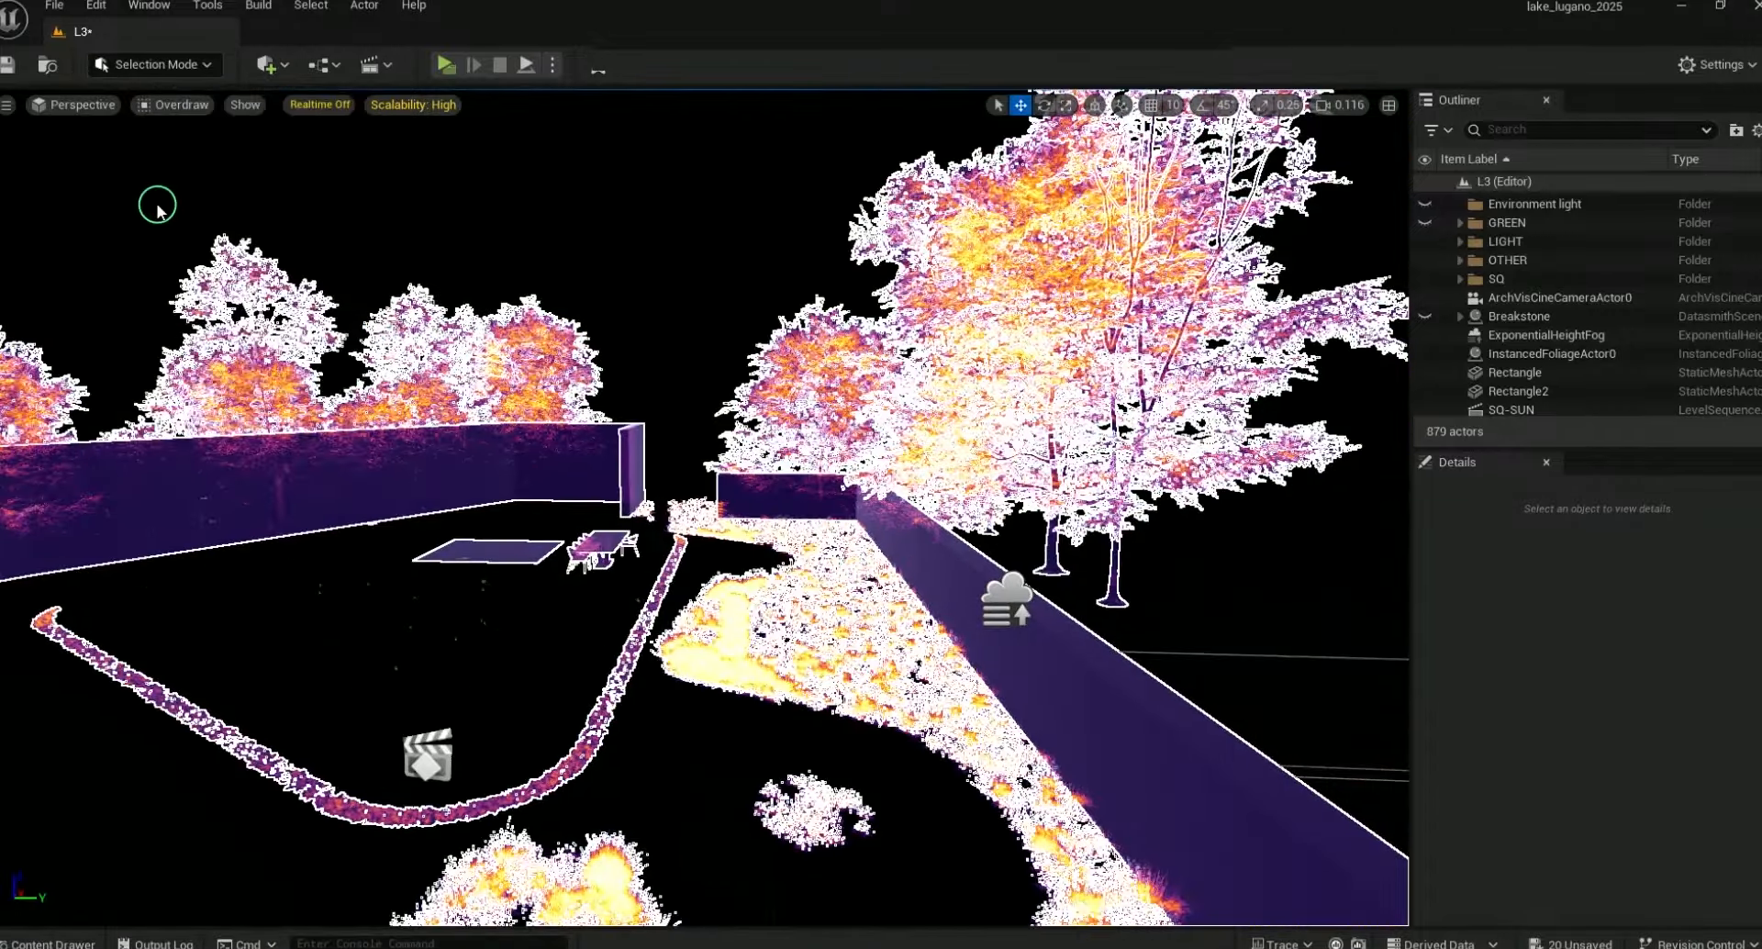
Return the viewport to Lit mode and look over the garden and house exterior
click(173, 105)
click(163, 168)
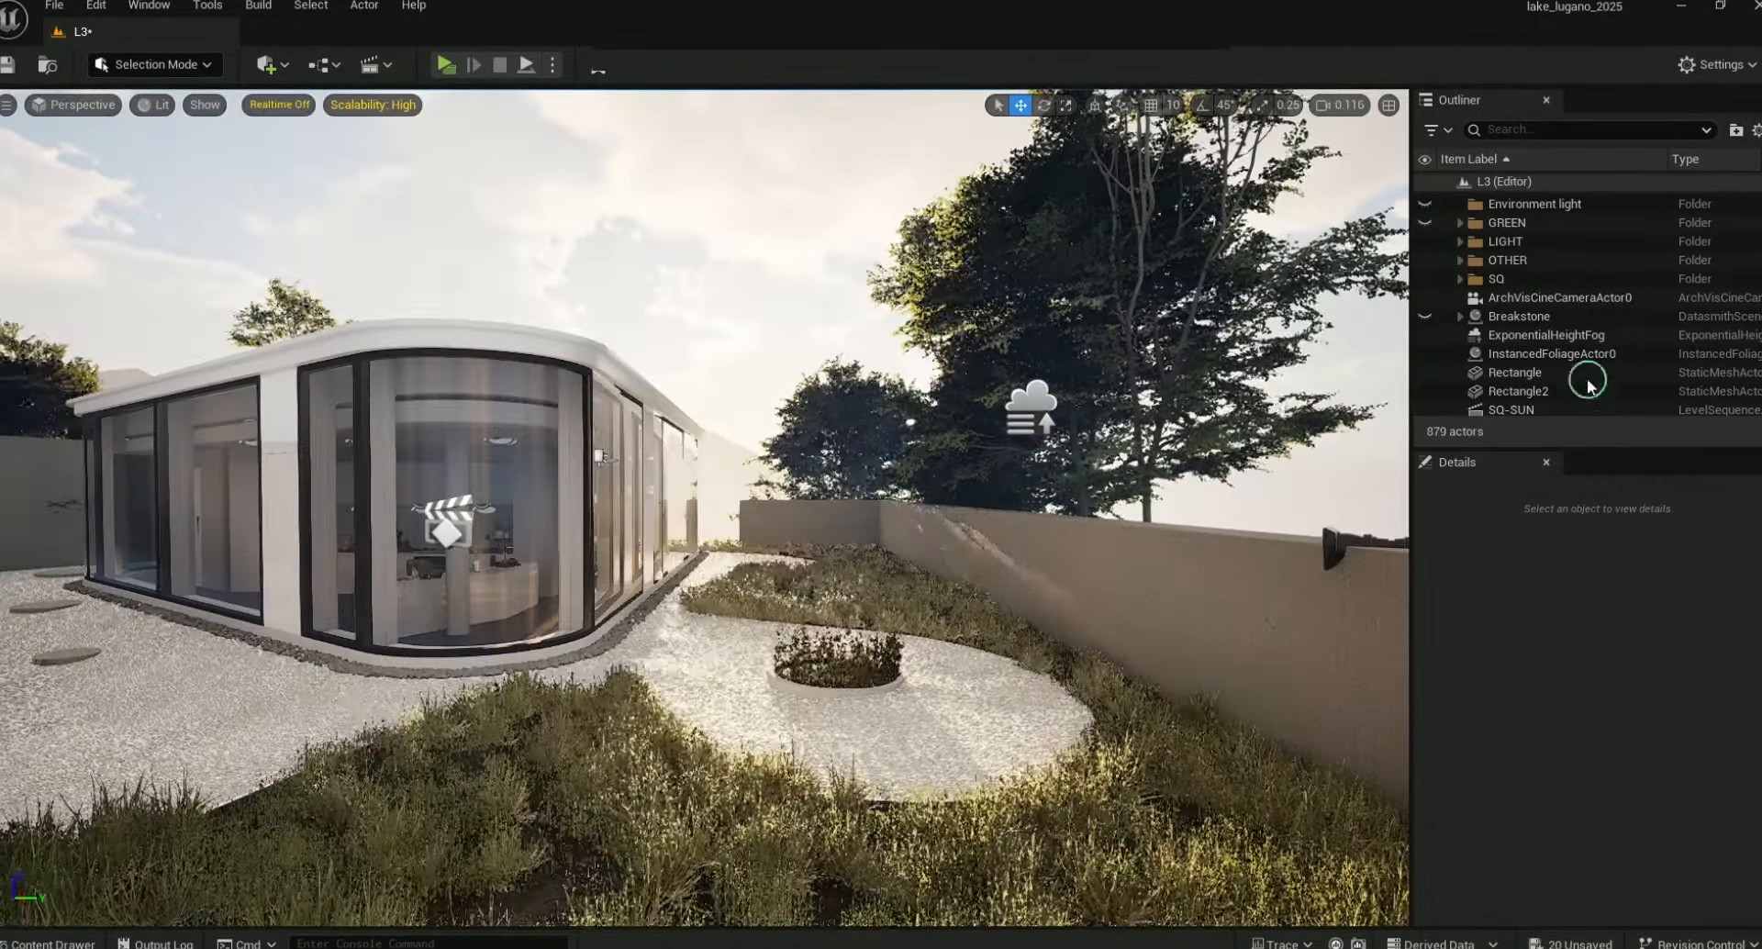
click(1461, 290)
right_drag(1051, 532, 1043, 511)
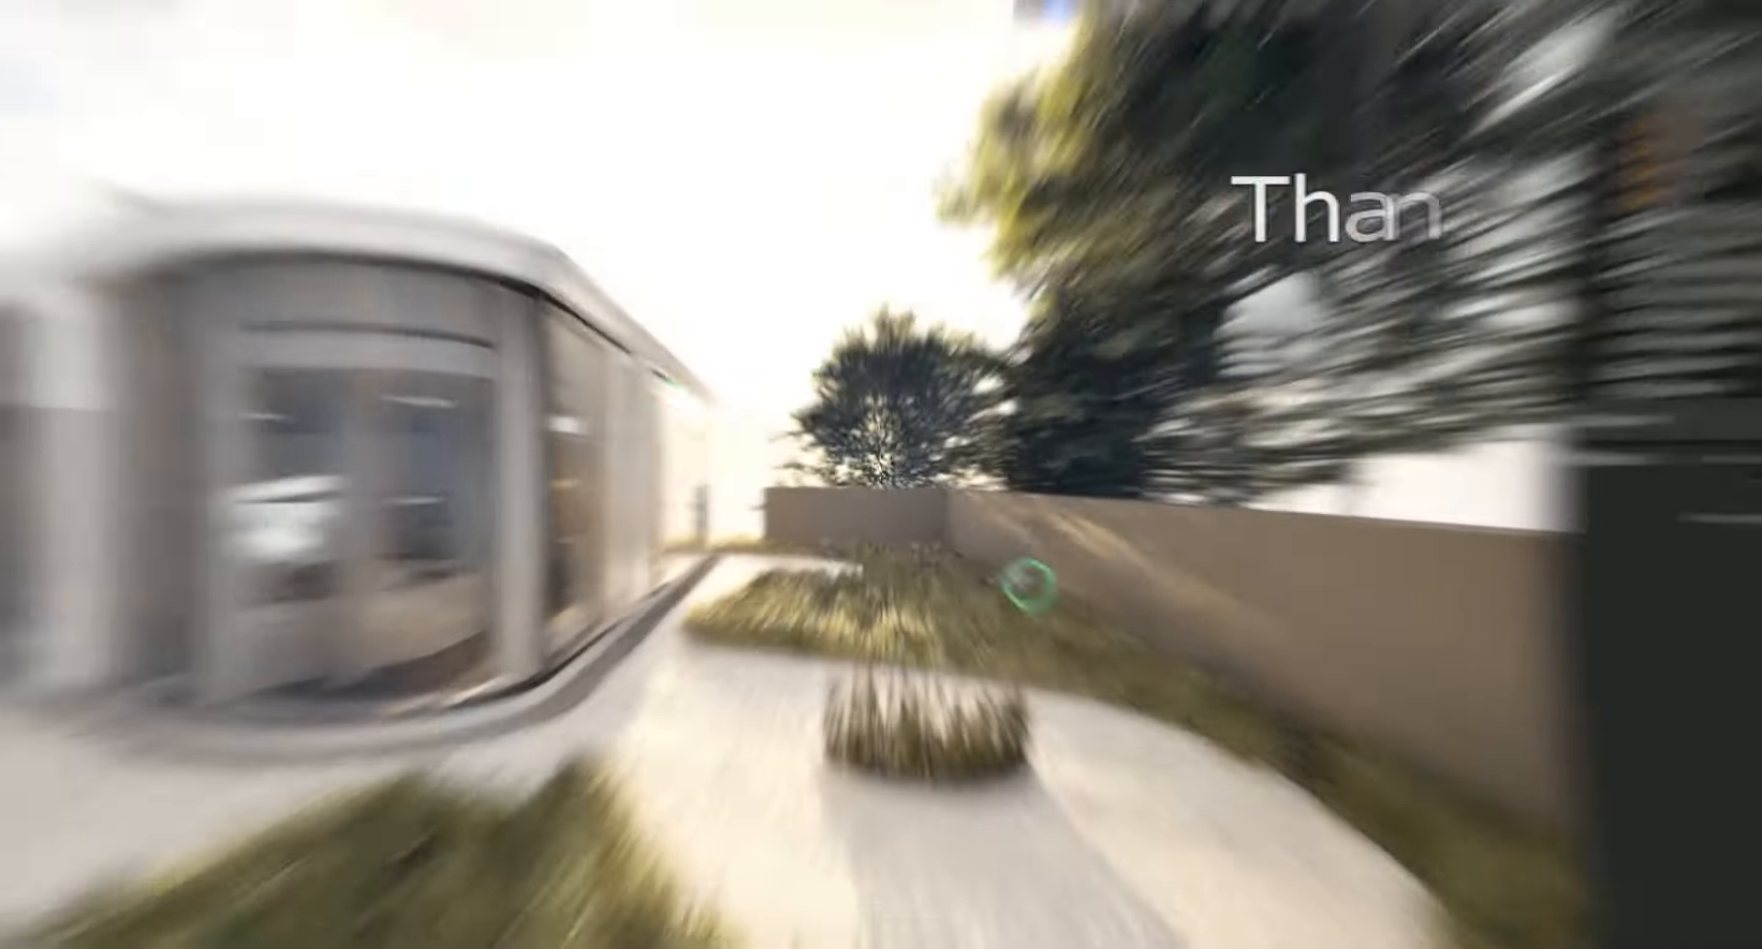